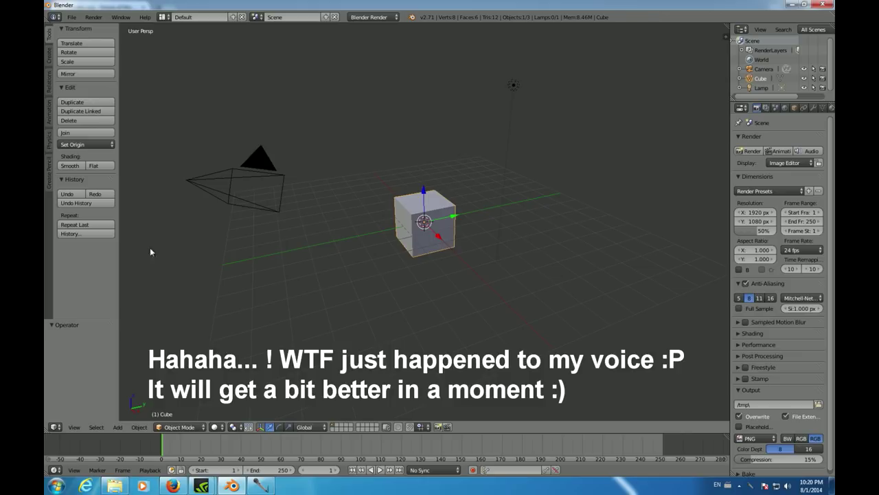
# Inspect the cube from orbited, front, right, top, bottom and orthographic views
pyautogui.click(173, 485)
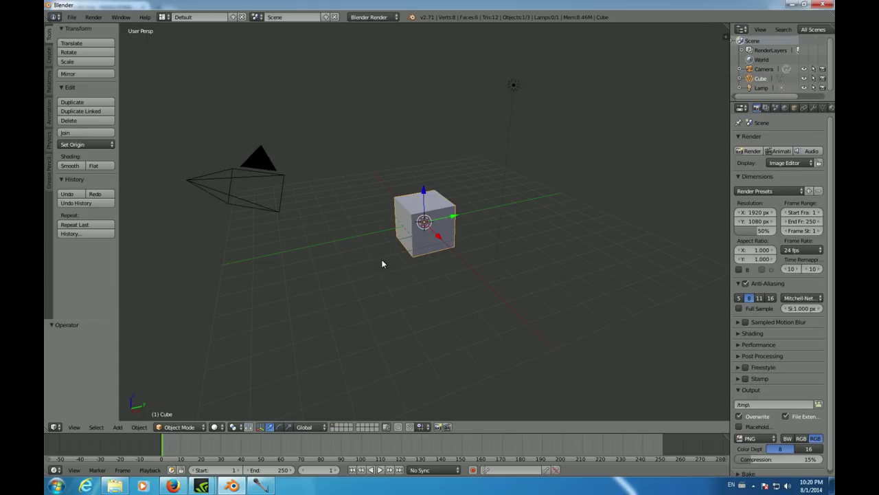
pyautogui.moveTo(398, 266); pyautogui.dragTo(316, 265, button='middle')
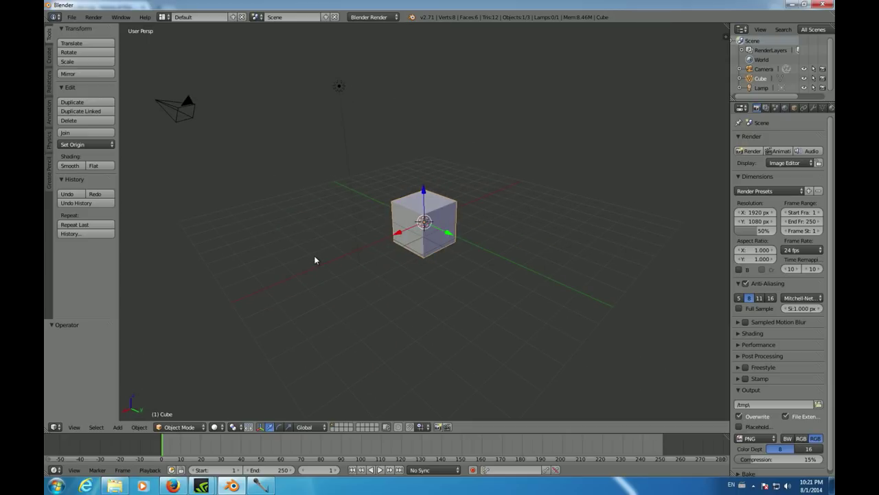
pyautogui.moveTo(473, 232); pyautogui.dragTo(434, 238, button='middle')
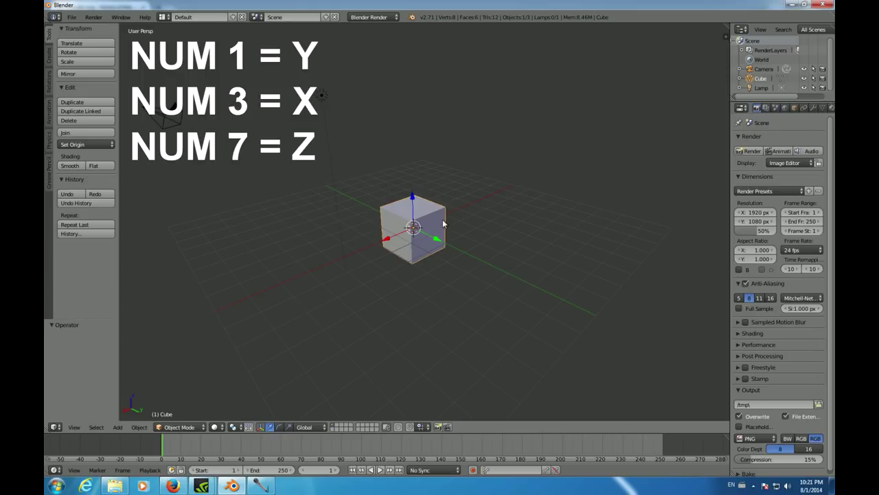
pyautogui.press('KP_1')
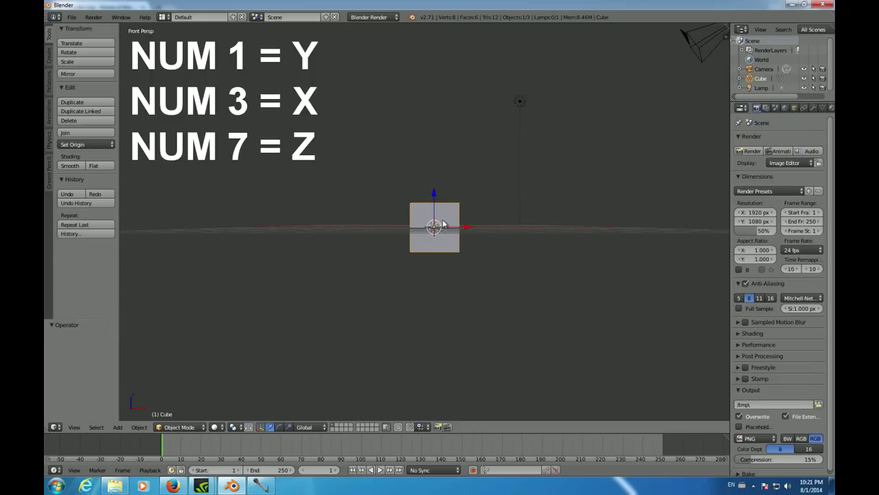
pyautogui.press('KP_3')
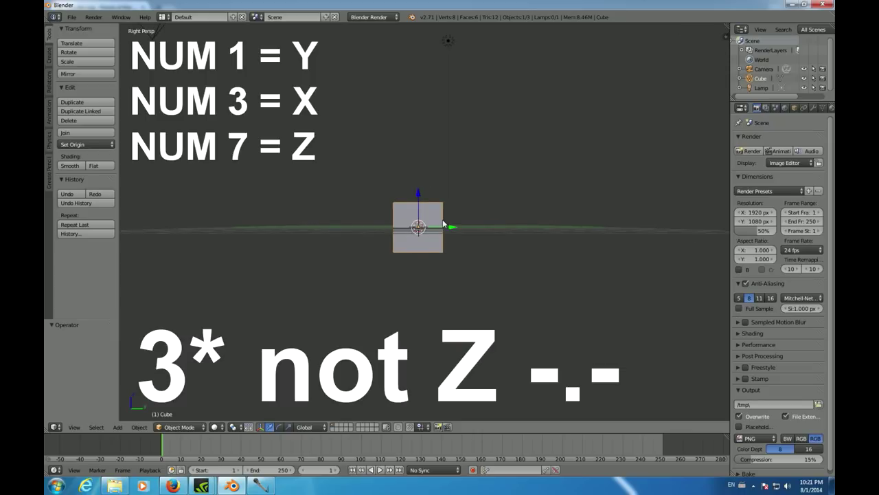
pyautogui.press('KP_7')
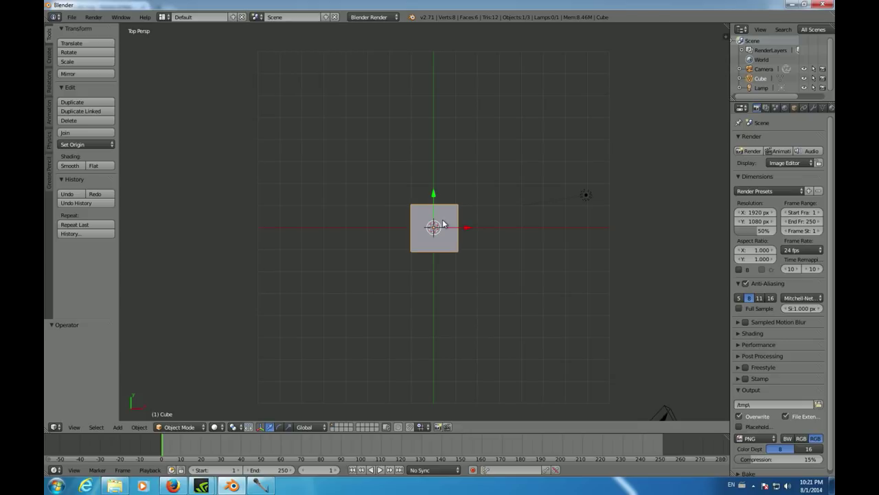
pyautogui.press('ctrl+KP_7')
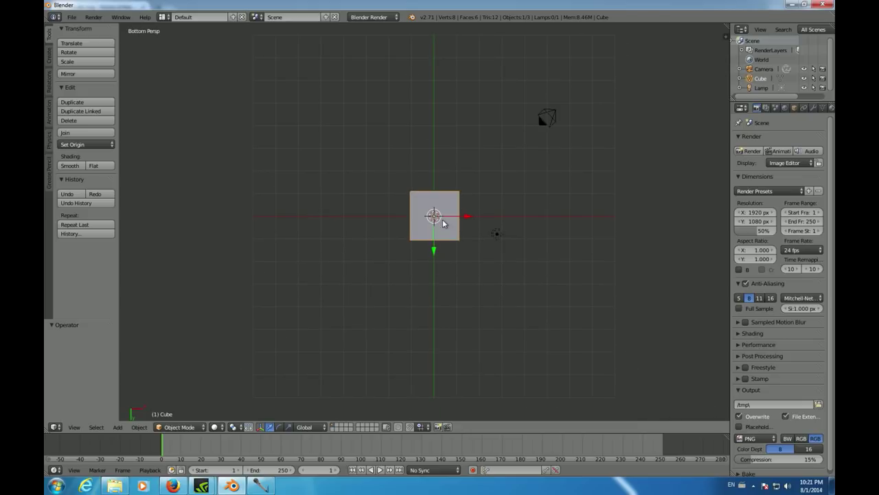
pyautogui.moveTo(525, 181); pyautogui.dragTo(489, 253, button='middle')
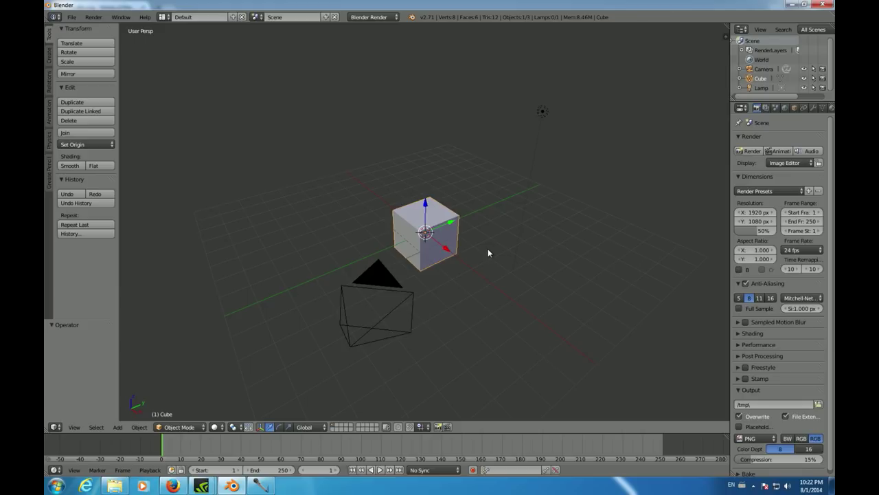
pyautogui.press('KP_5')
pyautogui.moveTo(489, 251); pyautogui.dragTo(501, 226, button='middle')
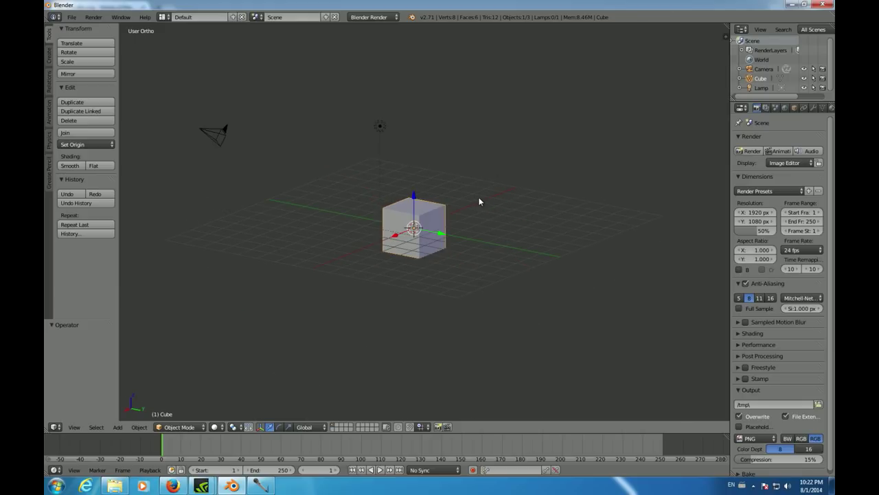
pyautogui.moveTo(459, 234); pyautogui.dragTo(364, 198, button='middle')
pyautogui.press('KP_5')
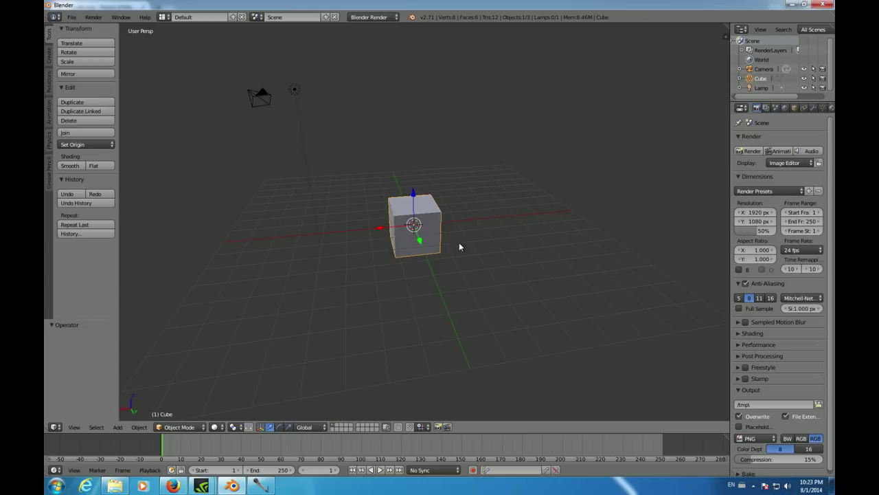
# Select only the default cube and delete it, then view the scene from above
pyautogui.press('a')
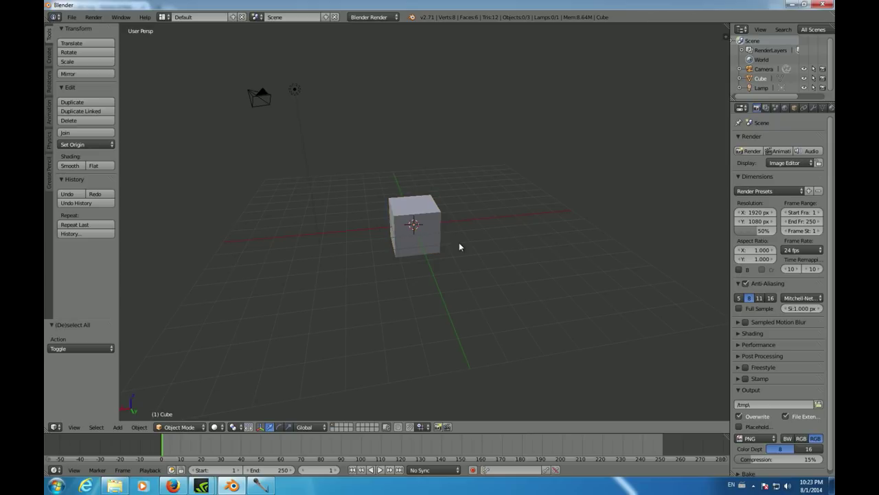
pyautogui.press('a')
pyautogui.press('a')
pyautogui.rightClick(421, 214)
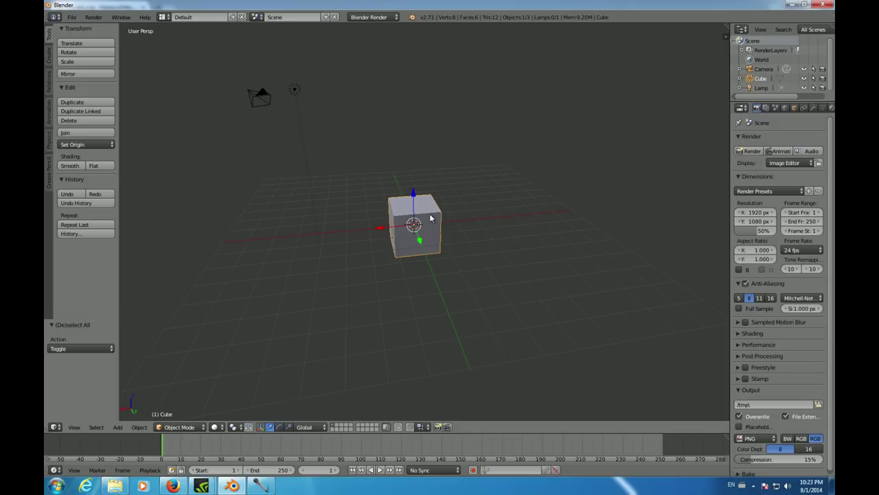
pyautogui.press('x')
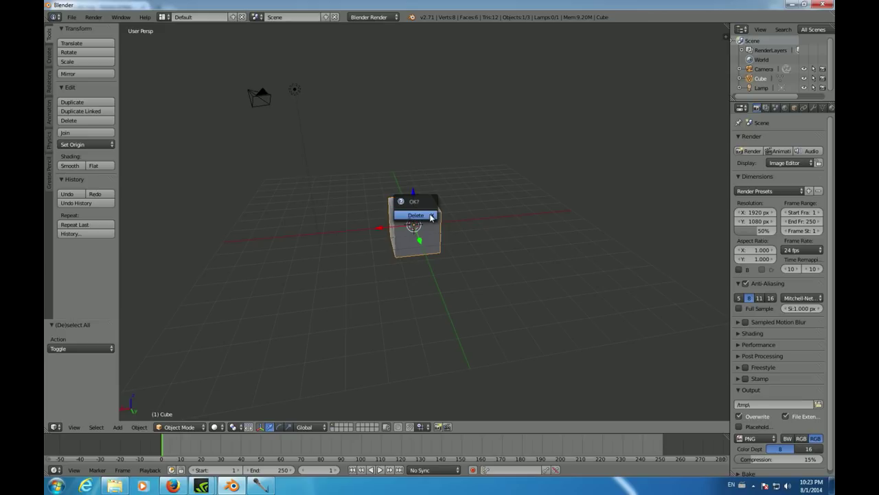
pyautogui.click(429, 213)
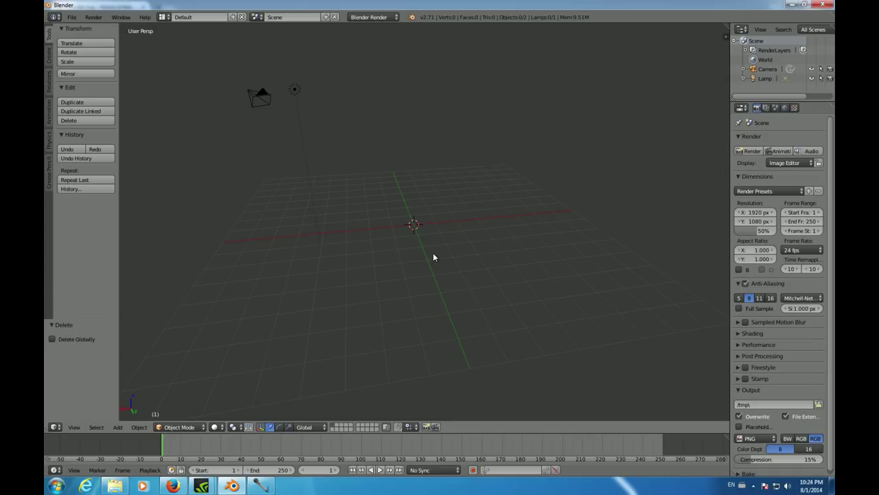
pyautogui.press('KP_7')
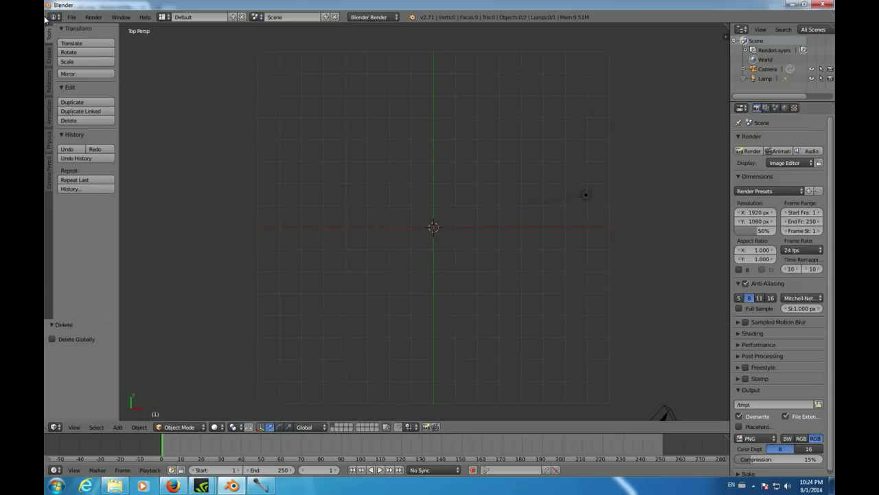
# Add a plane primitive of radius 5 at the scene origin
pyautogui.click(49, 57)
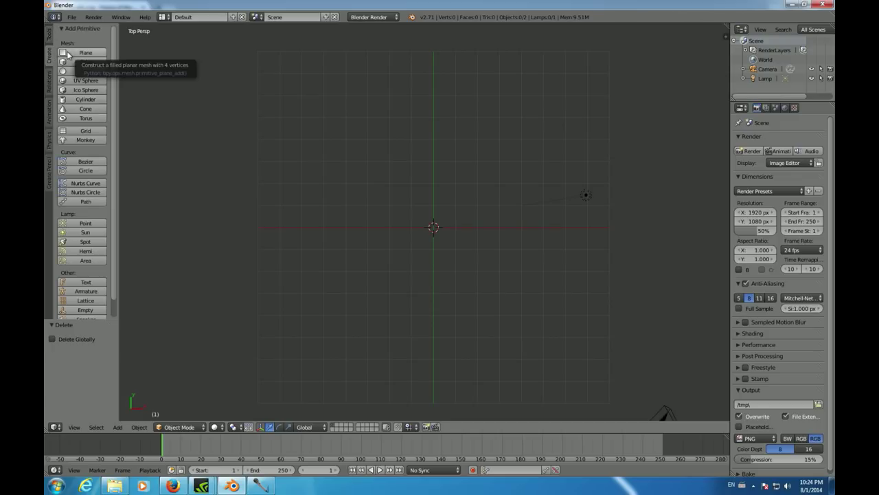
pyautogui.click(68, 54)
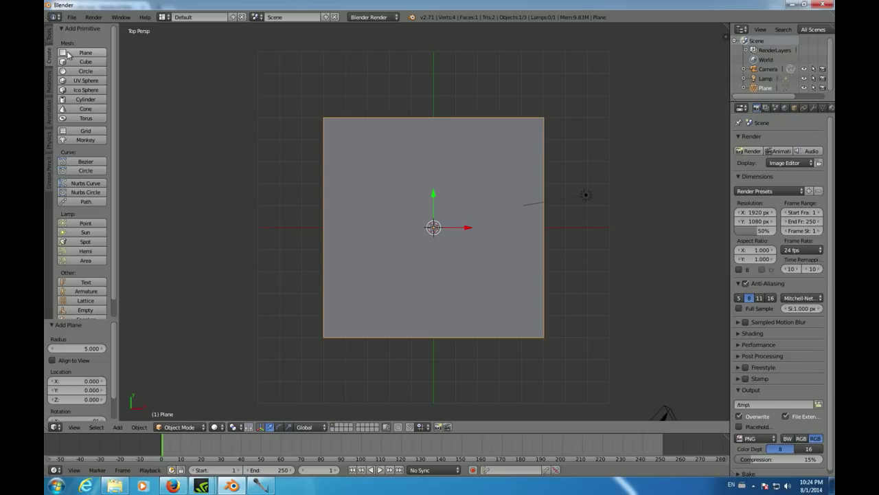
pyautogui.scroll(-1, 113, 337)
pyautogui.scroll(2, 114, 336)
pyautogui.scroll(-2, 103, 361)
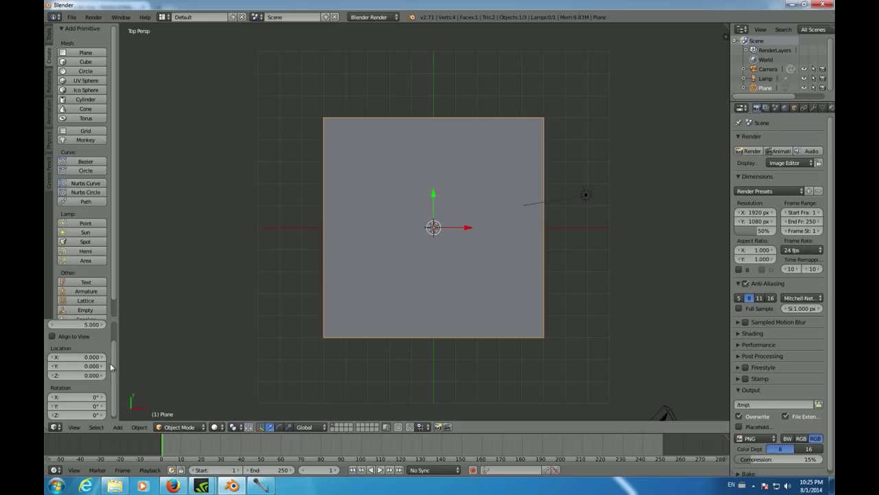
pyautogui.scroll(-1, 88, 384)
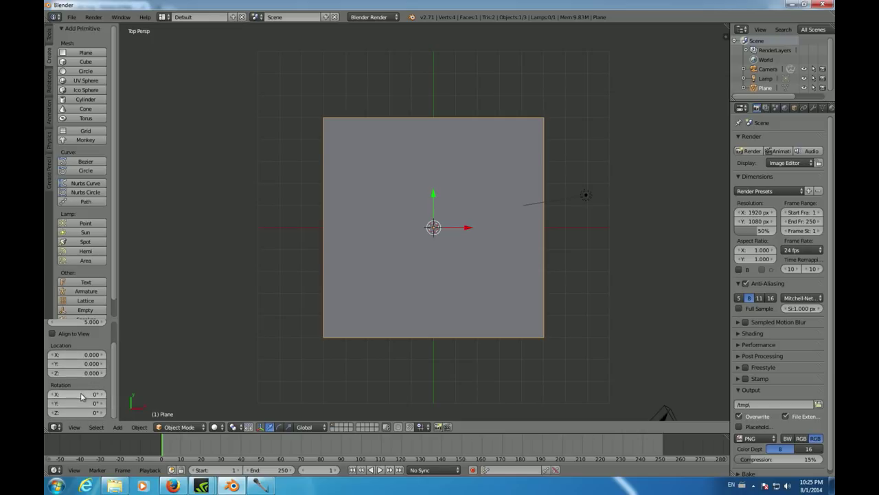
pyautogui.scroll(2, 95, 338)
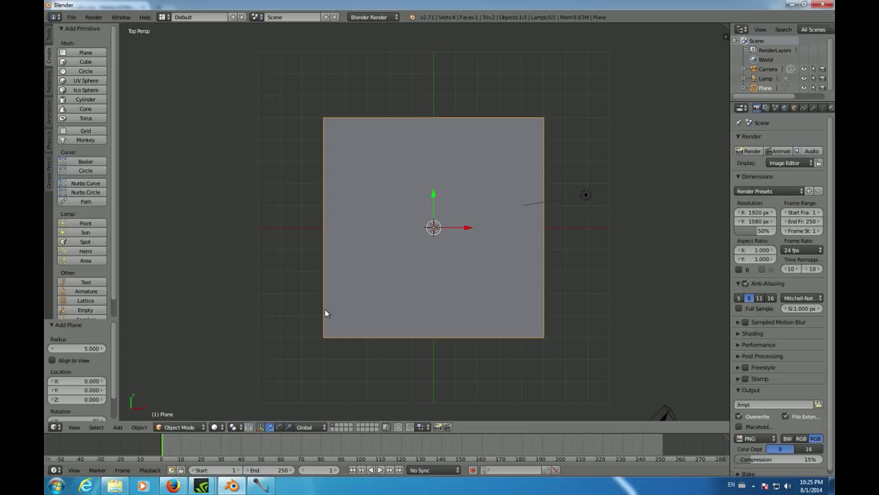
# Switch the plane to Edit Mode and run Scale on its geometry
pyautogui.click(201, 428)
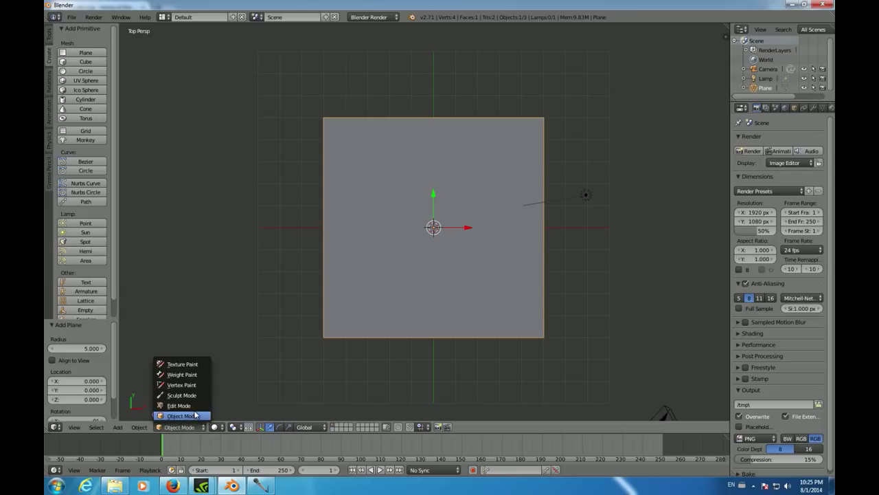
pyautogui.click(180, 406)
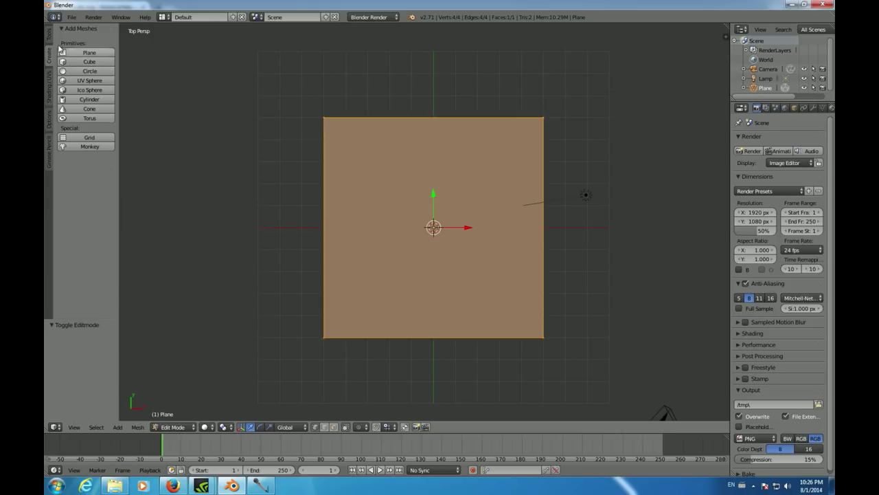
pyautogui.click(52, 37)
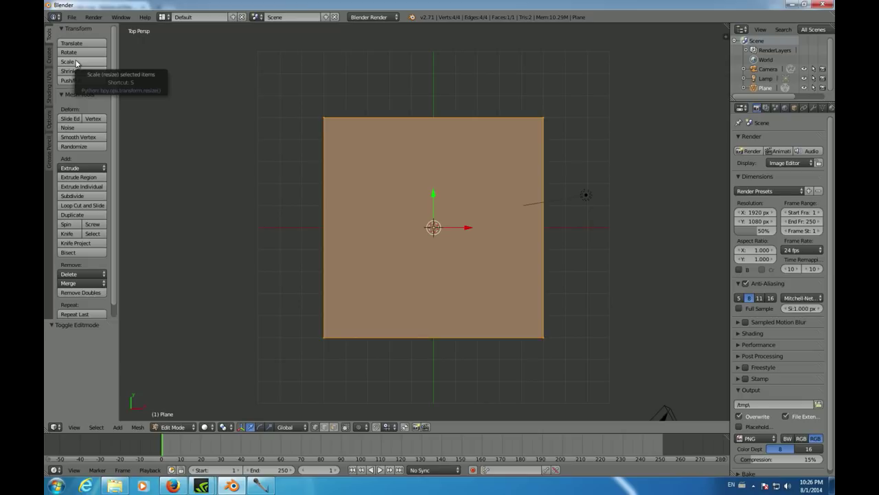
pyautogui.click(69, 62)
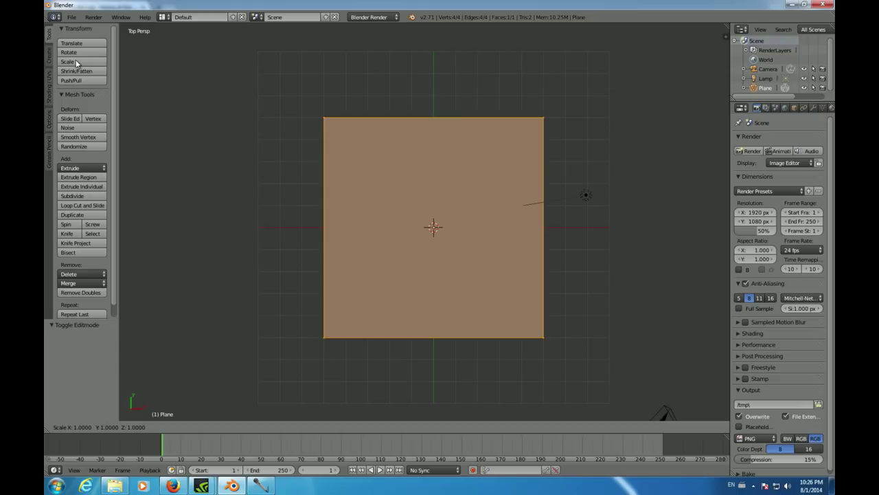
pyautogui.click(75, 63)
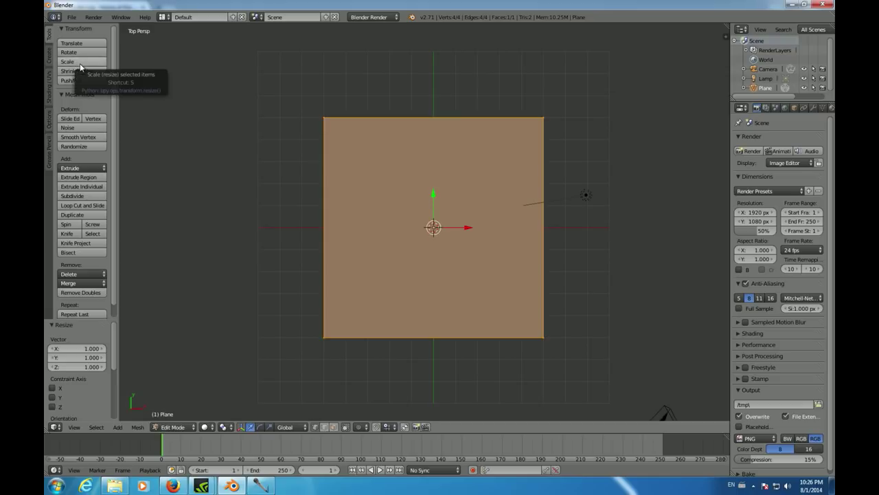
# Set the scale factors to 5 on X and 5.5 on Y
pyautogui.click(87, 349)
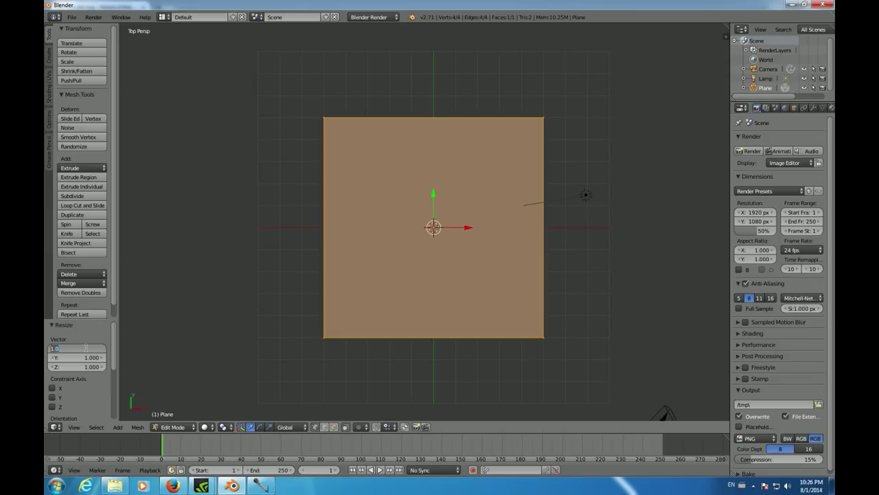
pyautogui.write('5')
pyautogui.press('Return')
pyautogui.click(85, 356)
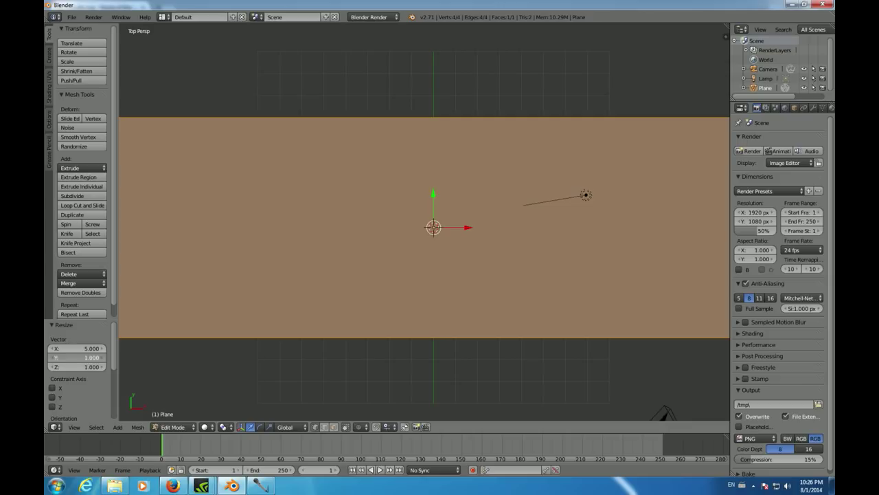
pyautogui.write('5.5')
pyautogui.press('Return')
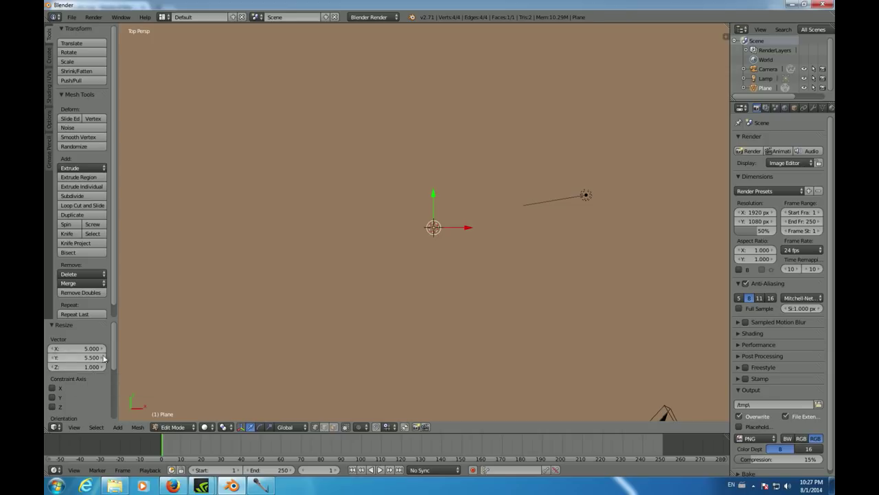
pyautogui.scroll(-5, 337, 253)
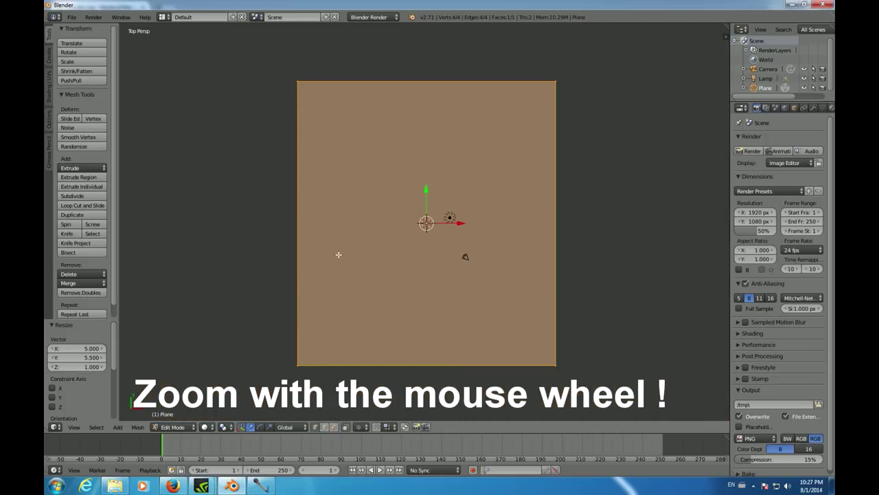
pyautogui.scroll(-3, 220, 226)
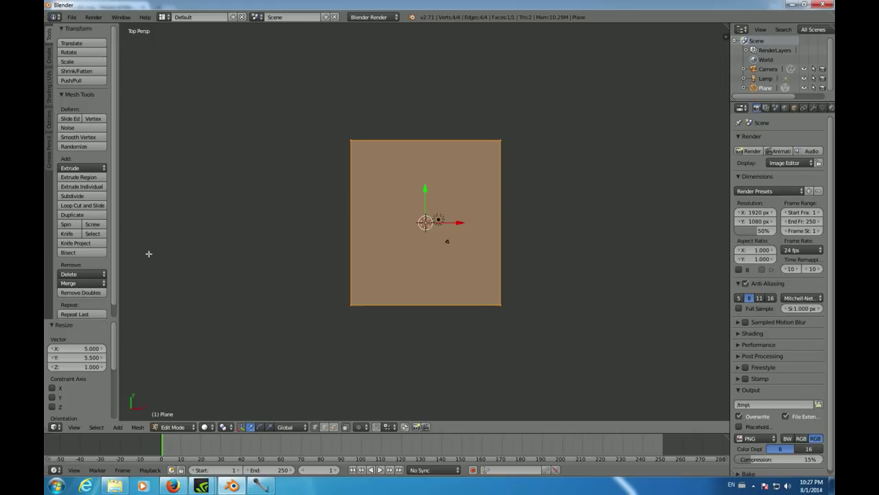
pyautogui.scroll(-1, 513, 290)
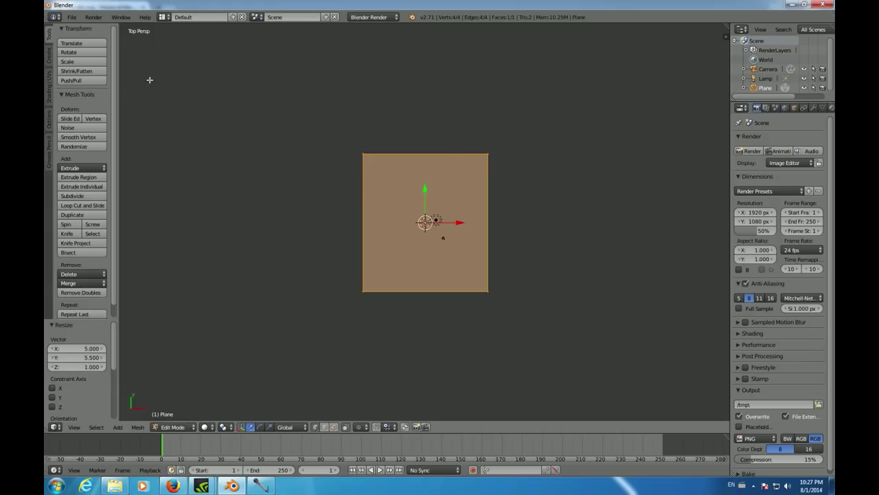
pyautogui.click(48, 60)
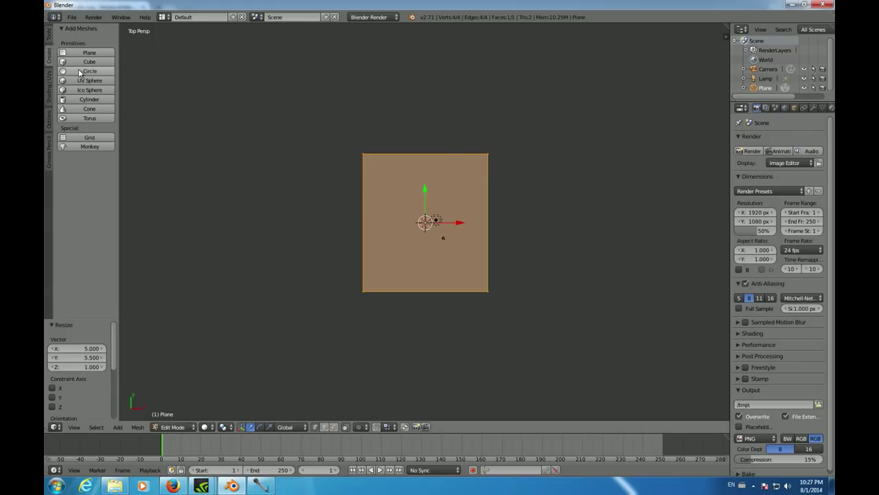
# Add a 32-vertex circle to the mesh with radius 25
pyautogui.click(80, 73)
pyautogui.scroll(-1, 114, 331)
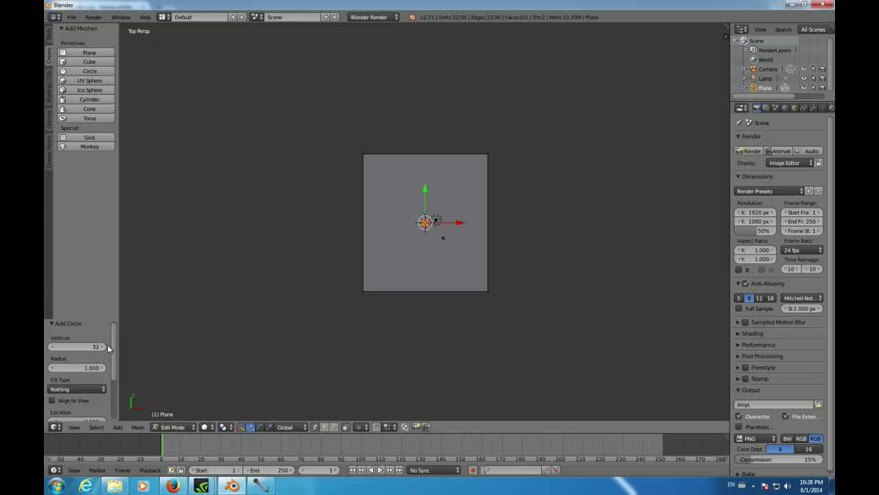
pyautogui.click(84, 367)
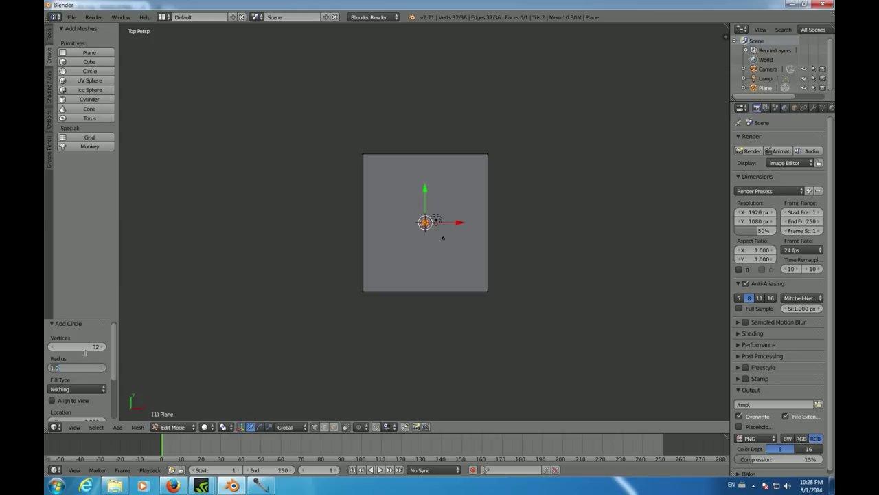
pyautogui.write('25')
pyautogui.press('Return')
# Place the circle's centre at Y 27.5, correcting an initial 2.75, then deselect all
pyautogui.scroll(-1, 117, 356)
pyautogui.scroll(-3, 117, 355)
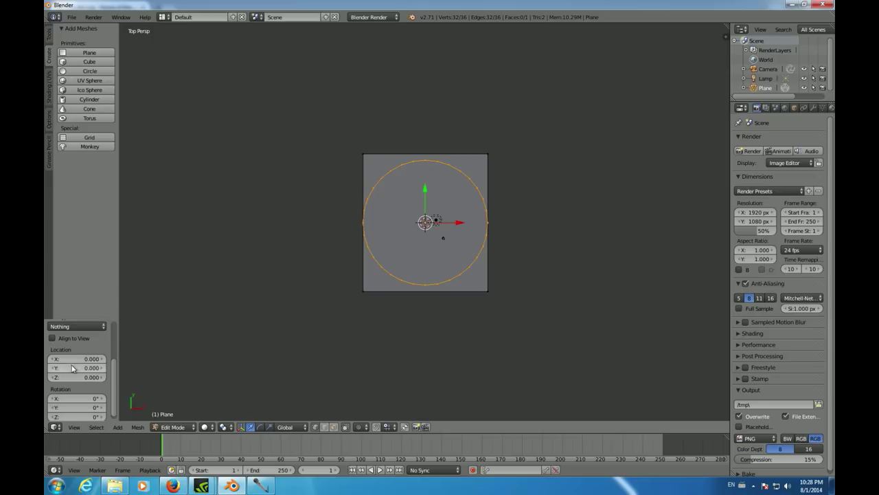
pyautogui.click(79, 368)
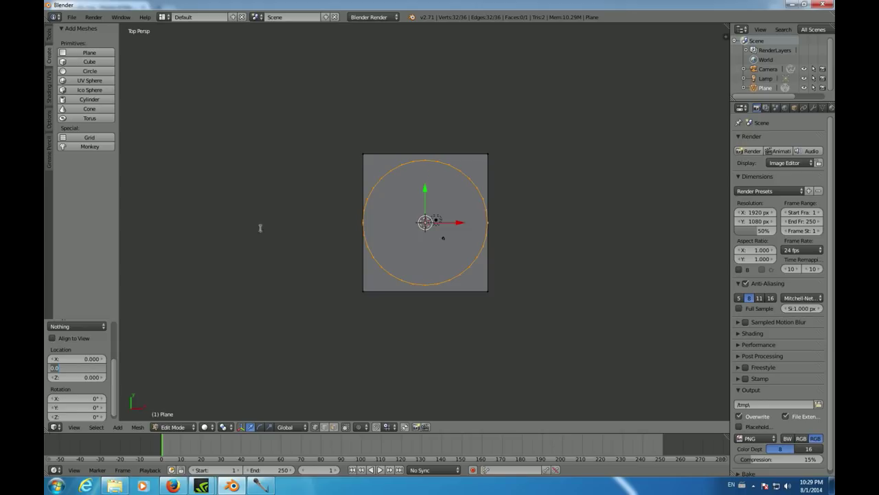
pyautogui.write('2.75')
pyautogui.press('Return')
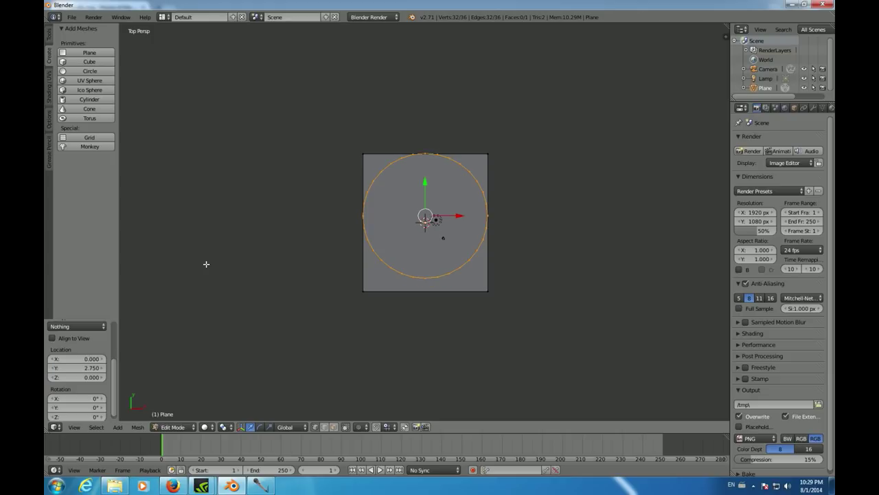
pyautogui.click(69, 367)
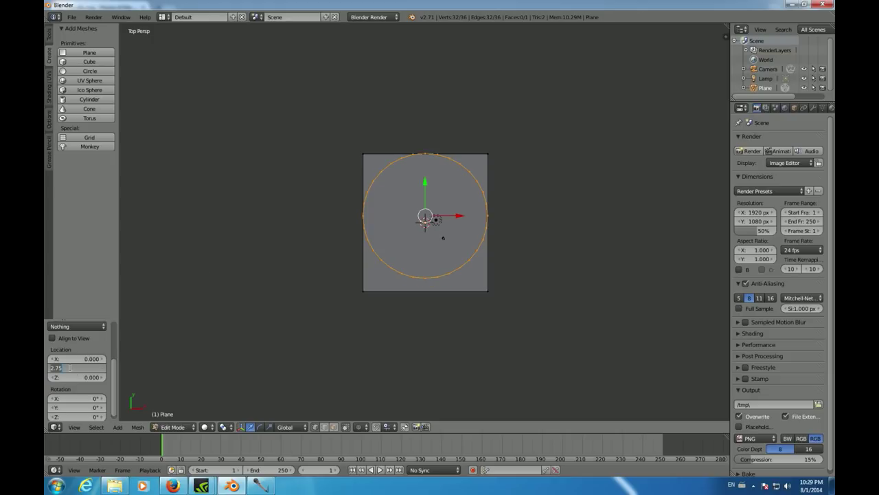
pyautogui.write('27.5')
pyautogui.press('Return')
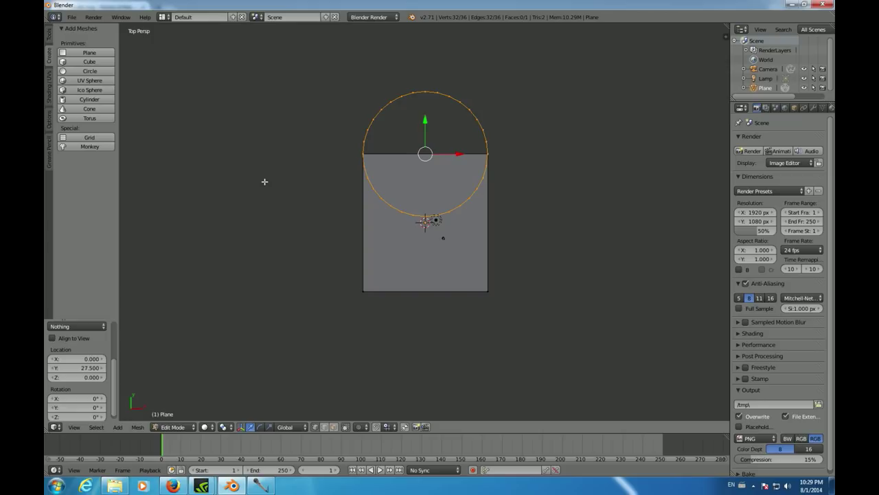
pyautogui.press('a')
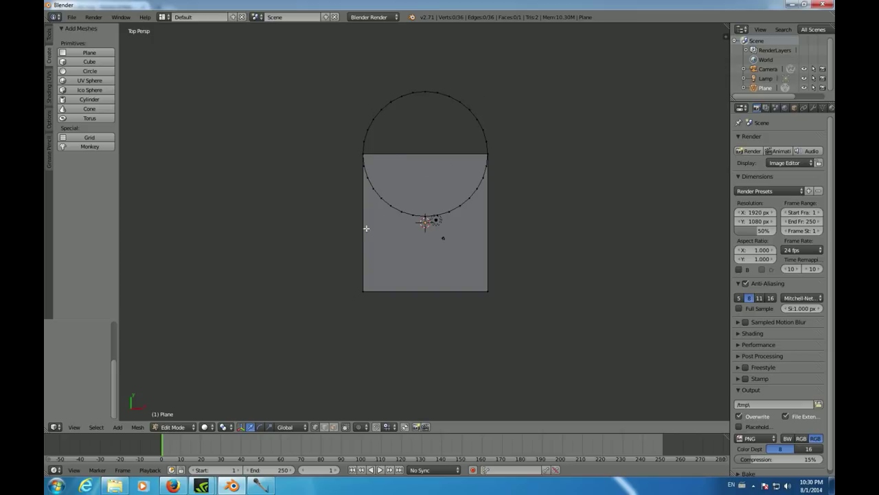
# Select the plane's single face in face select mode
pyautogui.click(333, 428)
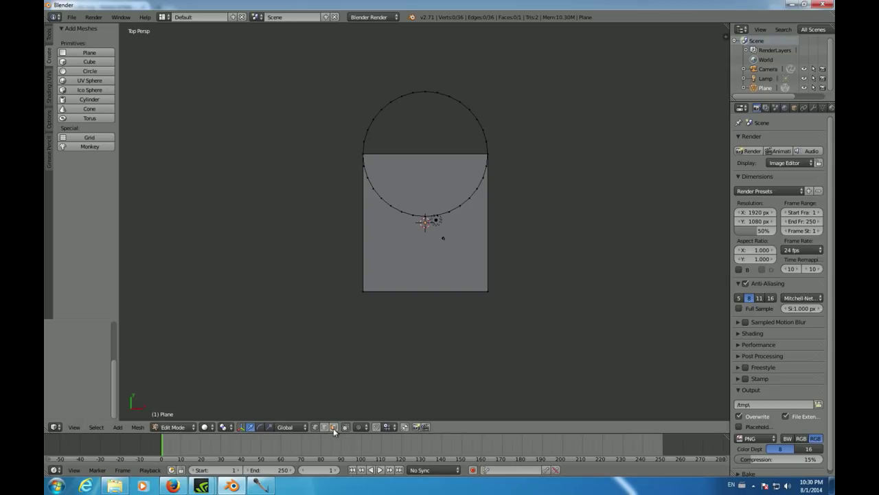
pyautogui.rightClick(411, 255)
pyautogui.press('x')
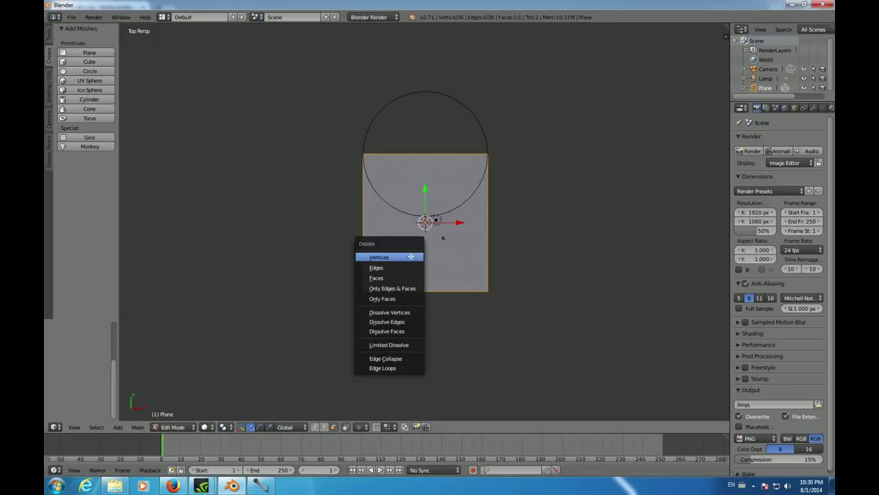
# Delete only the plane's face, then delete the rectangle's top edge
pyautogui.click(400, 299)
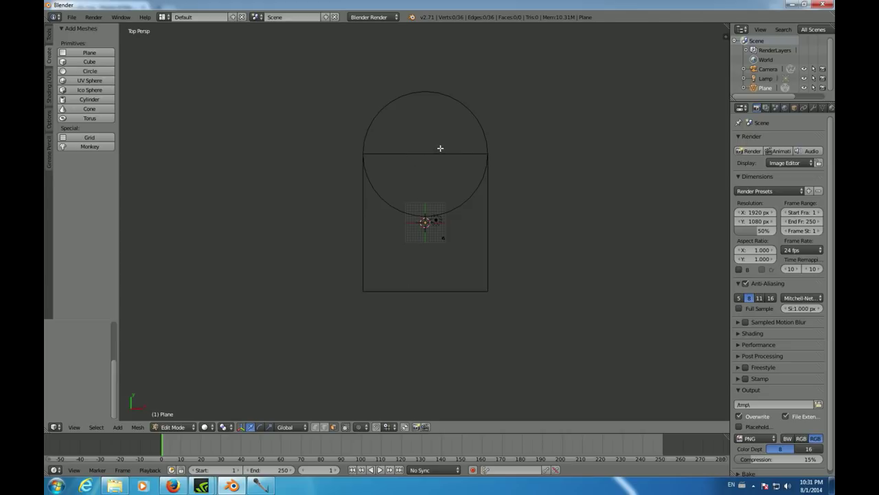
pyautogui.click(324, 427)
pyautogui.rightClick(434, 153)
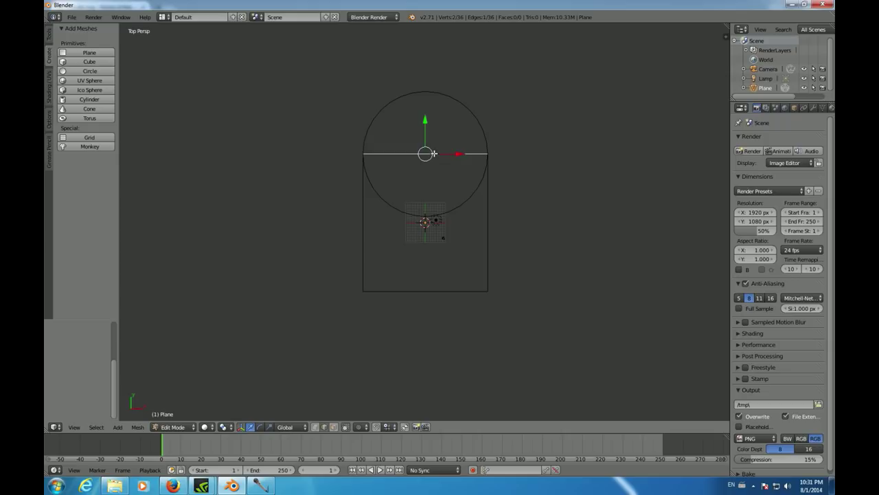
pyautogui.press('x')
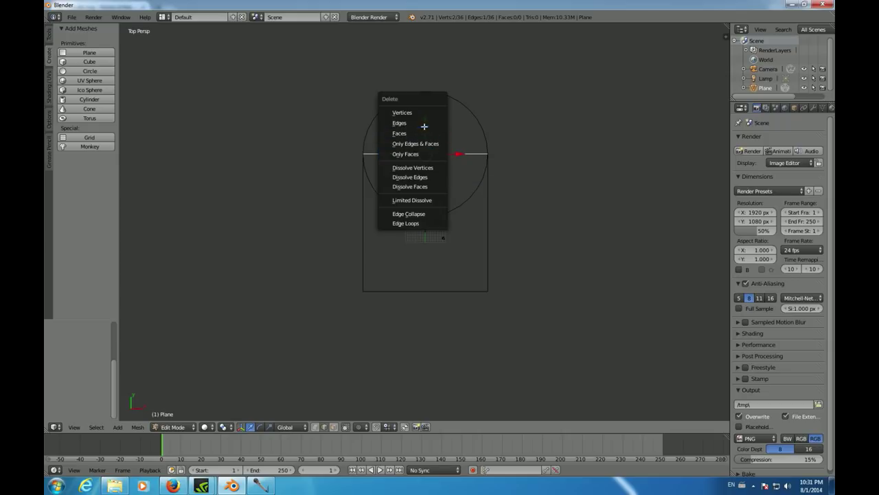
pyautogui.click(424, 122)
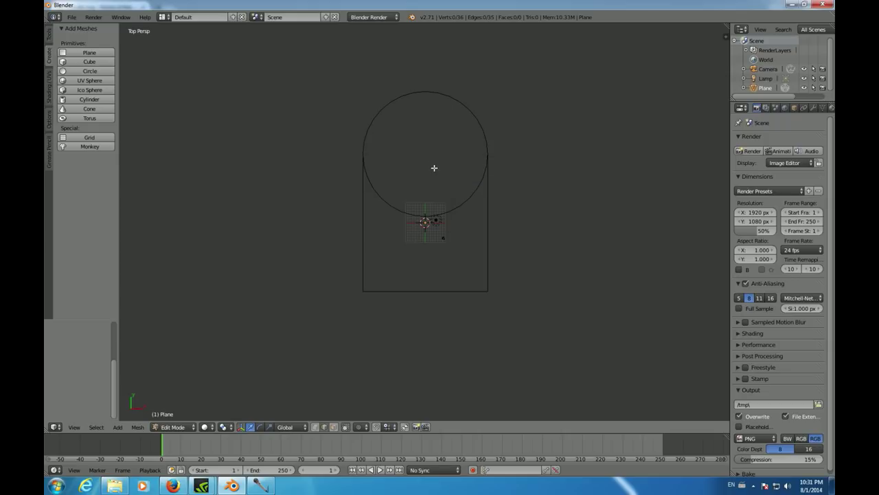
pyautogui.scroll(3, 435, 192)
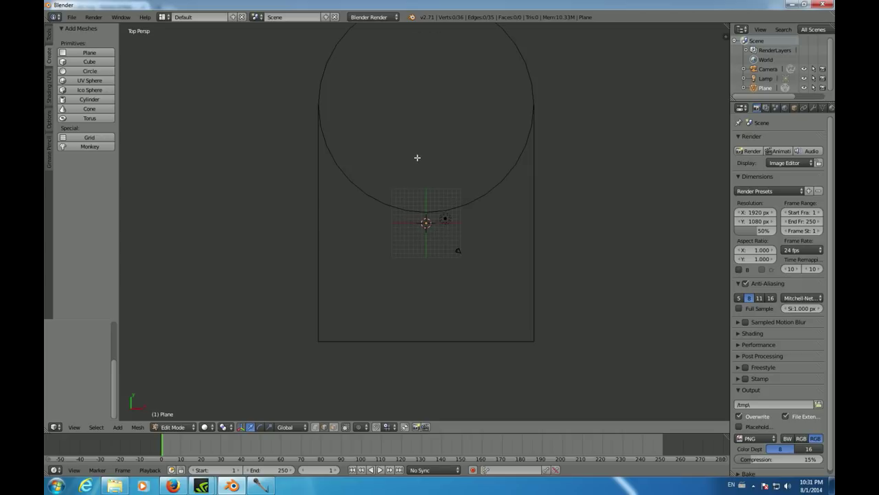
# Box-select the circle's 14 lower-arc vertices and delete their edges
pyautogui.click(315, 428)
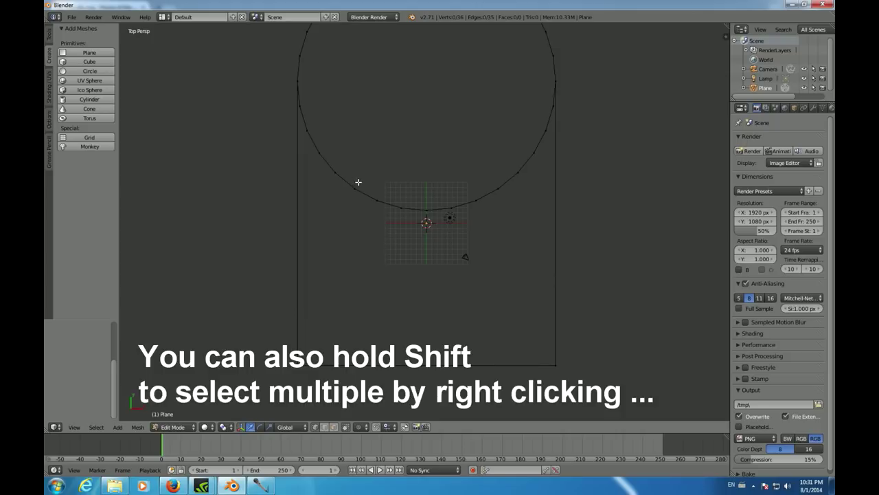
pyautogui.press('b')
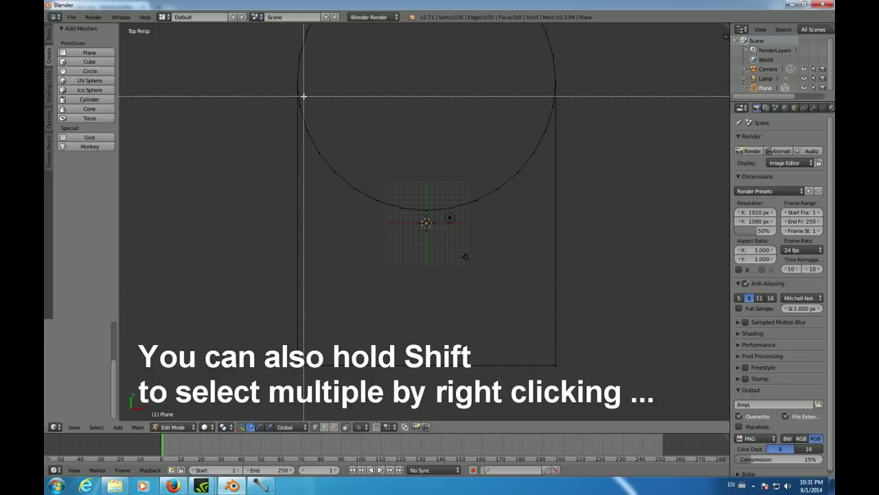
pyautogui.moveTo(299, 95); pyautogui.dragTo(554, 209)
pyautogui.moveTo(553, 208); pyautogui.dragTo(553, 208)
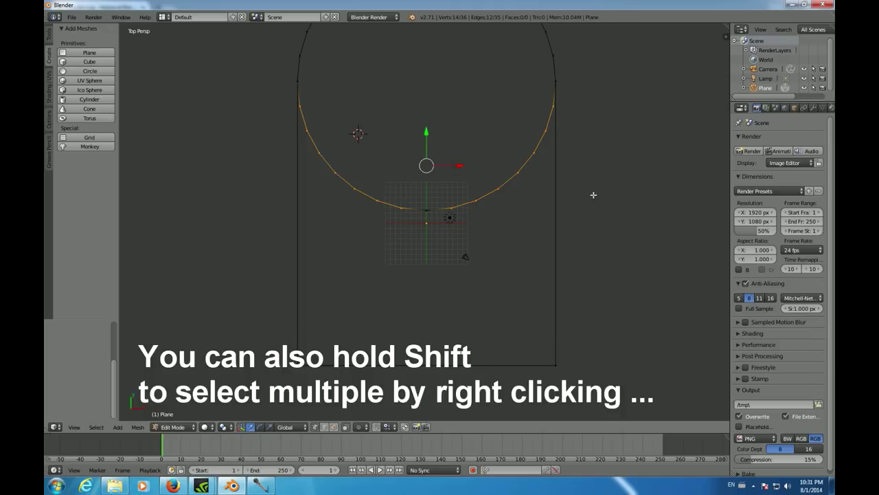
pyautogui.press('x')
pyautogui.click(565, 194)
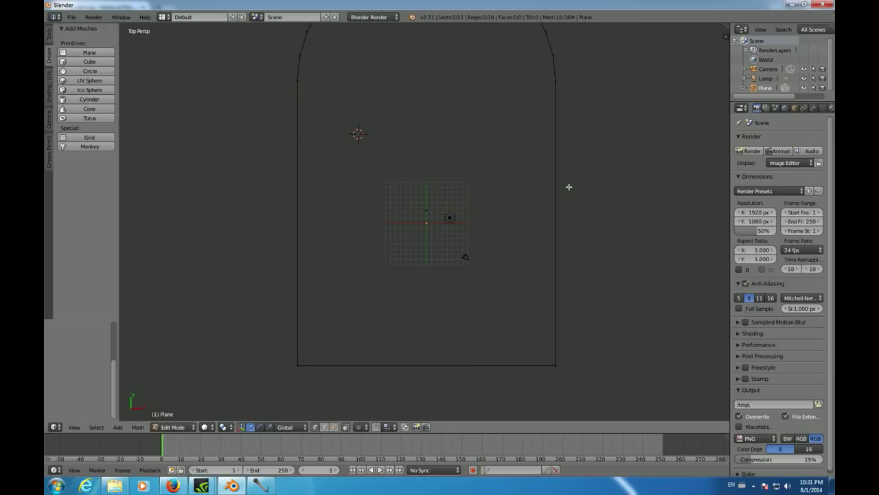
pyautogui.rightClick(427, 209)
# Delete the leftover loose vertex from the arch outline
pyautogui.press('x')
pyautogui.click(484, 209)
pyautogui.scroll(-2, 484, 210)
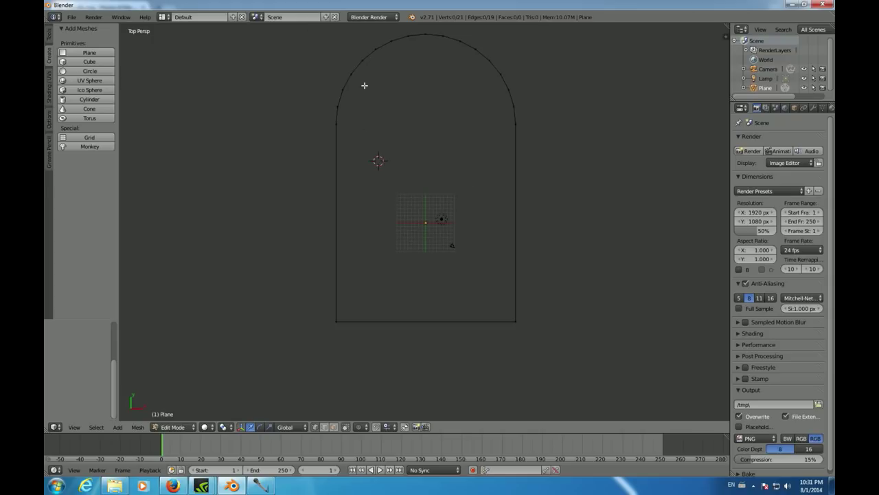
# Try moving the arch's upper-left vertex, undo it, and zoom in on the left junction
pyautogui.rightClick(336, 125)
pyautogui.moveTo(336, 124); pyautogui.dragTo(351, 74, button='right')
pyautogui.hotkey('ctrl', 'z')
pyautogui.scroll(1, 334, 122)
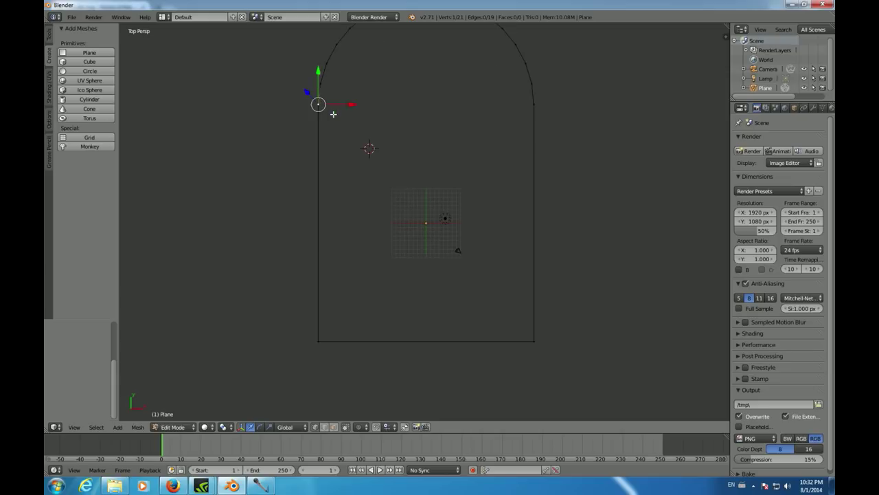
pyautogui.scroll(5, 318, 104)
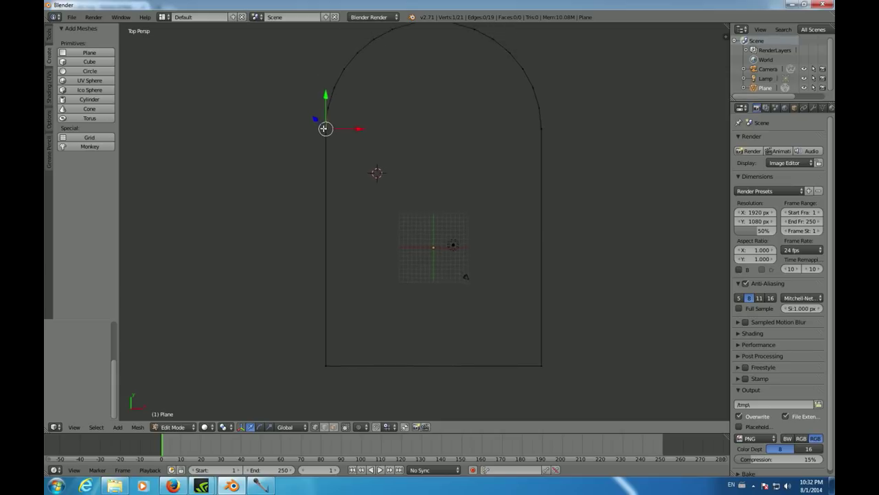
pyautogui.scroll(-5, 473, 312)
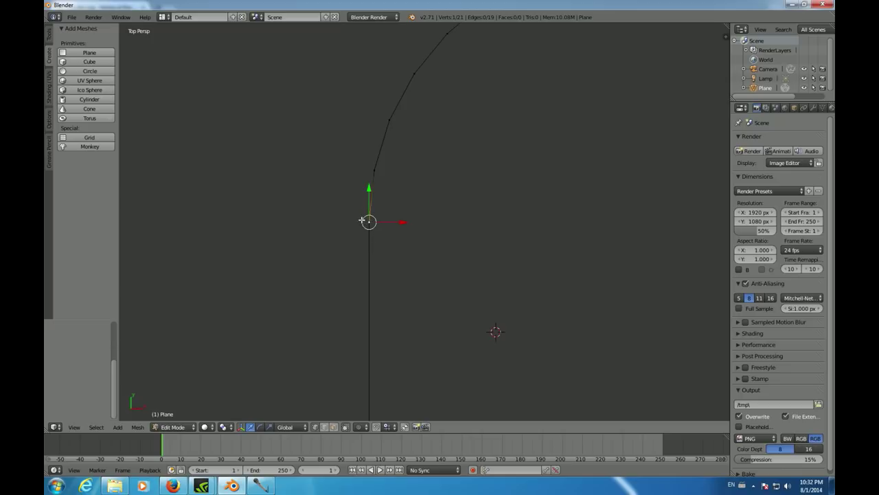
pyautogui.scroll(1, 343, 212)
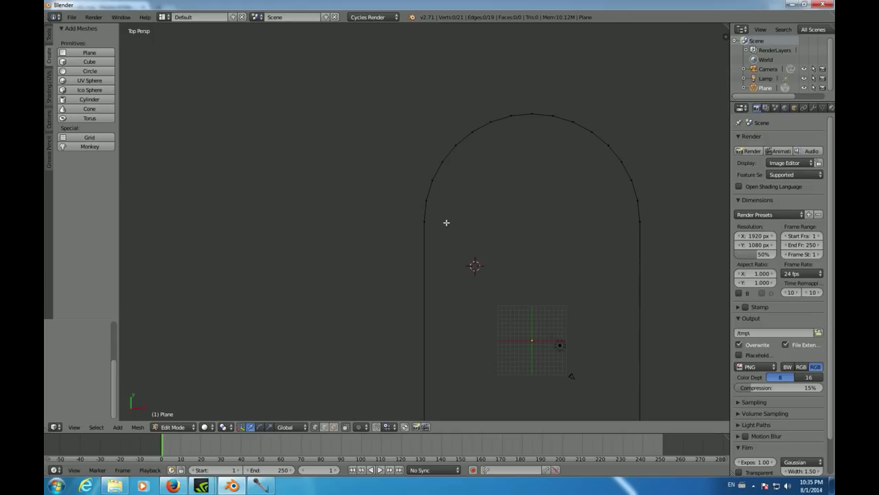
pyautogui.scroll(8, 427, 221)
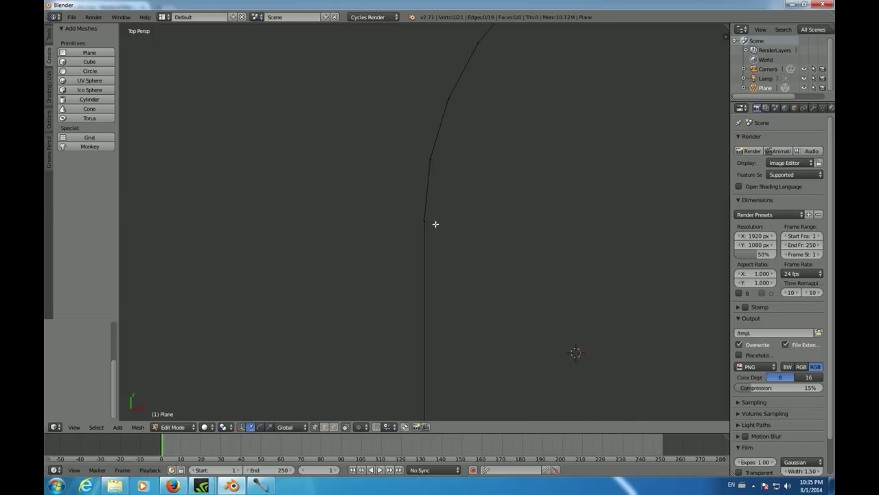
pyautogui.scroll(5, 426, 212)
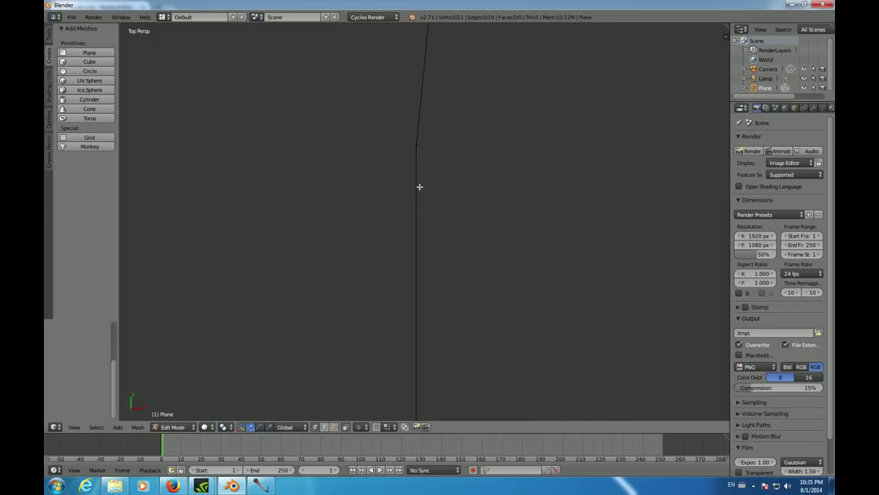
pyautogui.moveTo(388, 153); pyautogui.dragTo(430, 133, button='middle')
pyautogui.rightClick(370, 241)
pyautogui.moveTo(471, 212); pyautogui.dragTo(405, 186, button='middle')
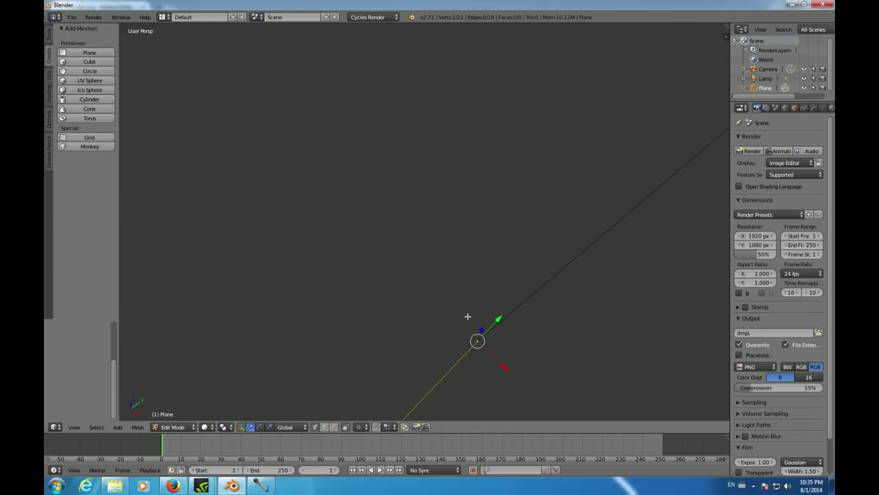
pyautogui.keyDown('shift'); pyautogui.rightClick(478, 341); pyautogui.keyUp('shift')
pyautogui.scroll(-3, 522, 302)
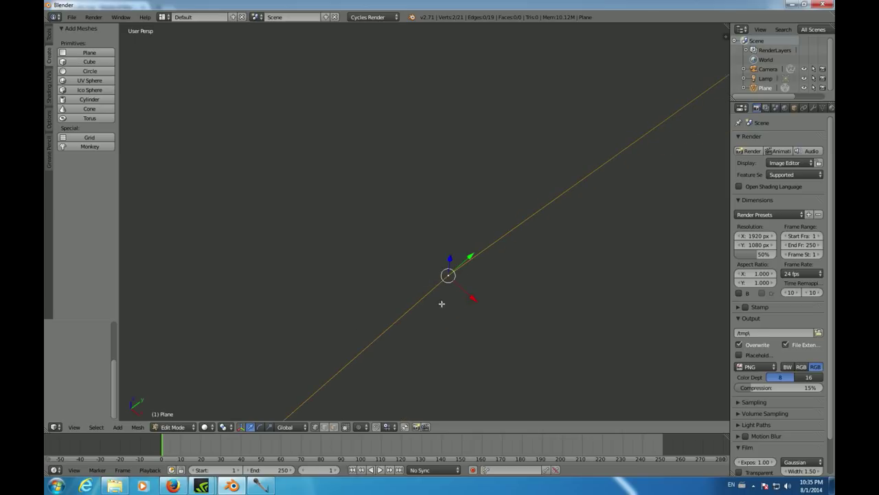
pyautogui.moveTo(467, 294); pyautogui.dragTo(465, 283, button='middle')
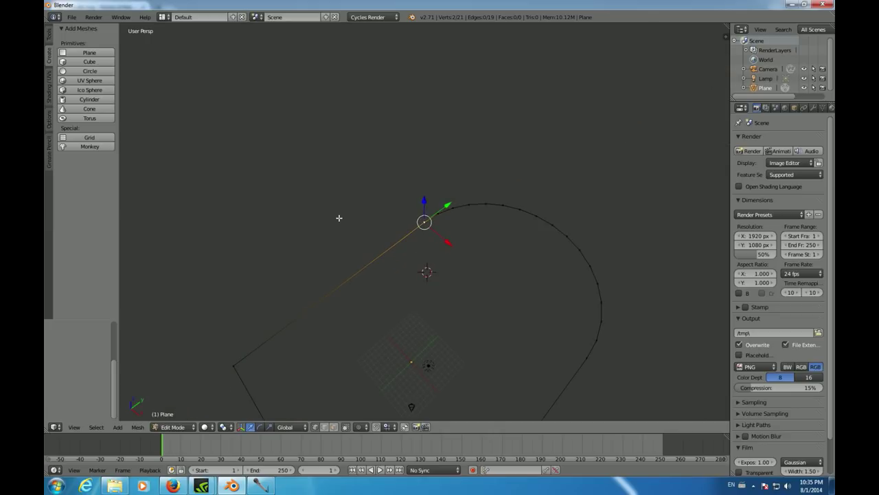
pyautogui.click(50, 38)
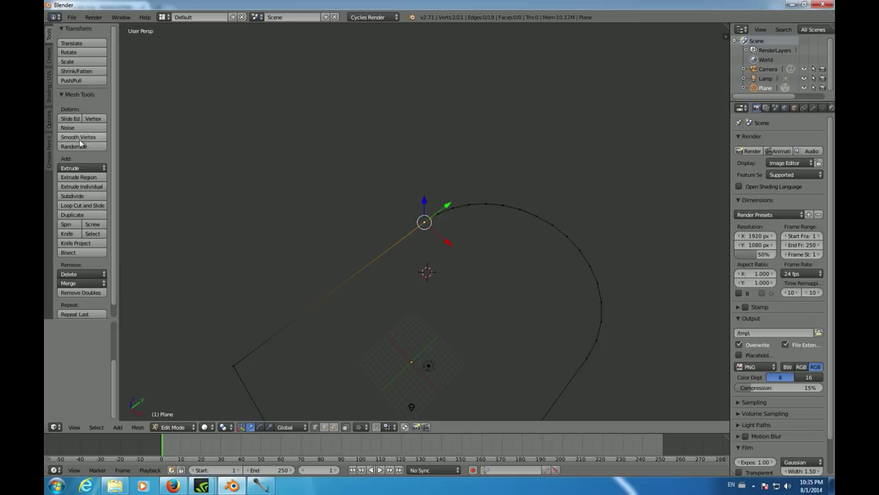
pyautogui.click(81, 285)
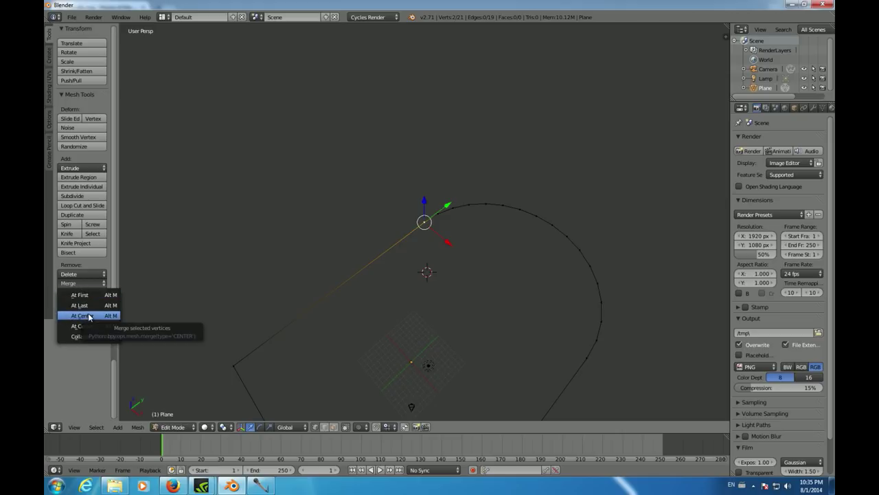
pyautogui.click(94, 315)
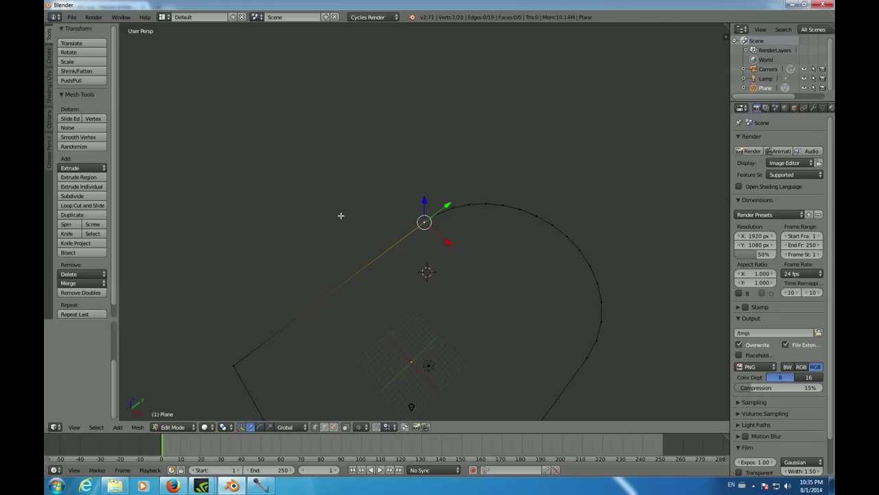
pyautogui.press('a')
pyautogui.rightClick(425, 223)
pyautogui.scroll(5, 443, 217)
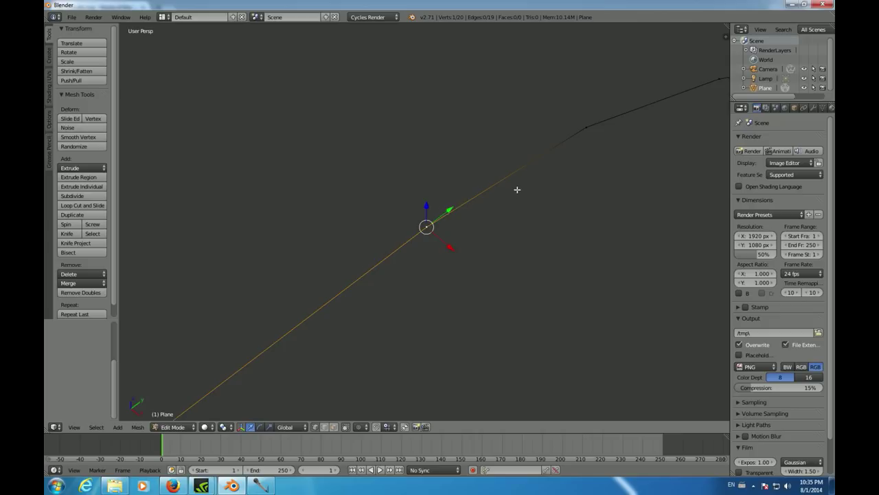
pyautogui.press('a')
pyautogui.press('KP_7')
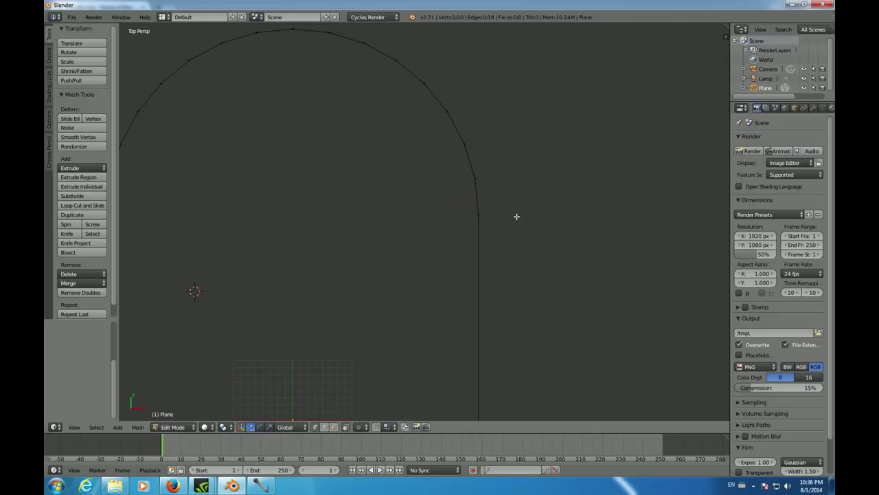
# Select the arc's end vertex and its overlapping neighbour and merge them at center
pyautogui.rightClick(488, 212)
pyautogui.scroll(2, 490, 212)
pyautogui.moveTo(530, 204); pyautogui.dragTo(386, 206, button='middle')
pyautogui.keyDown('shift'); pyautogui.rightClick(402, 281); pyautogui.keyUp('shift')
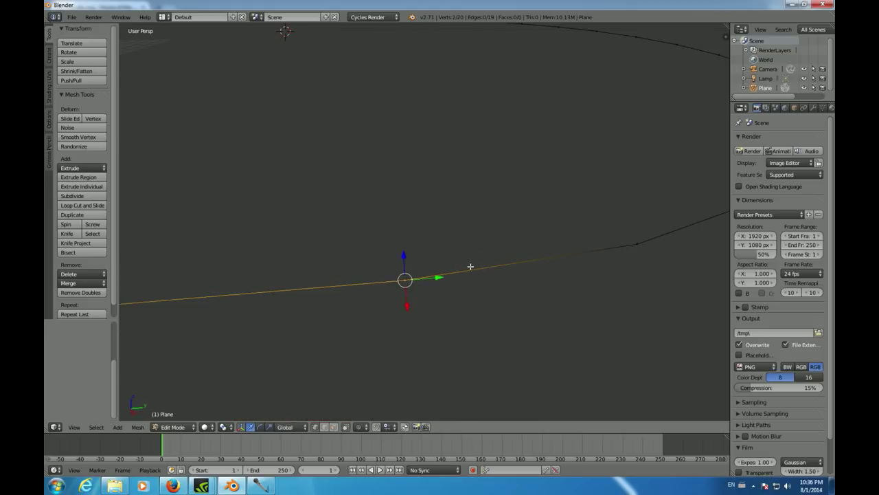
pyautogui.moveTo(477, 261); pyautogui.dragTo(426, 255, button='middle')
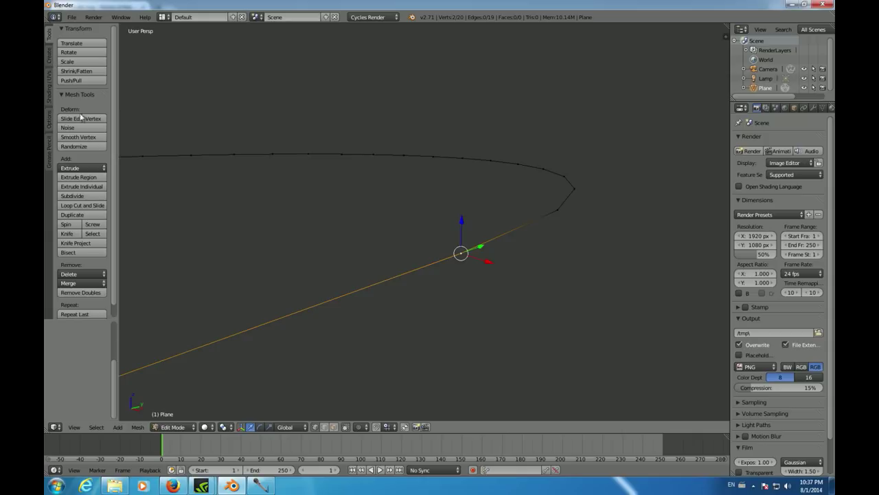
pyautogui.click(68, 283)
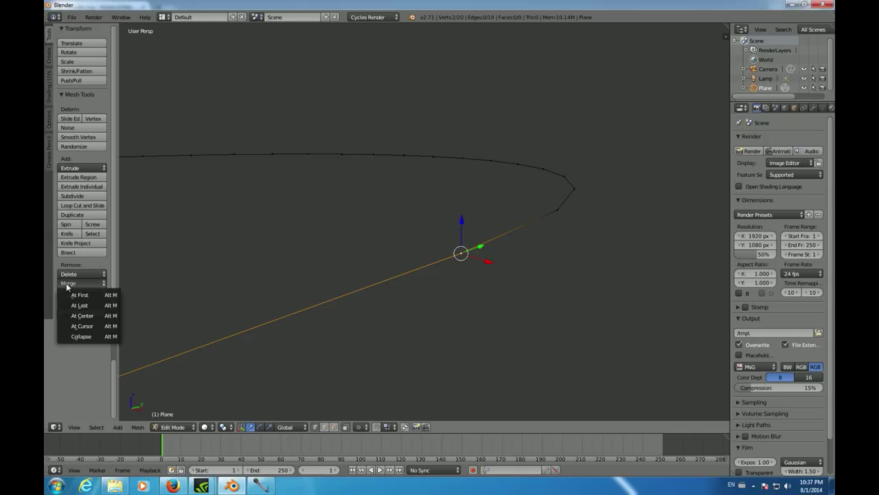
pyautogui.click(109, 315)
# Return to a top view, deselect everything, and centre the arch outline
pyautogui.moveTo(334, 235); pyautogui.dragTo(339, 227, button='middle')
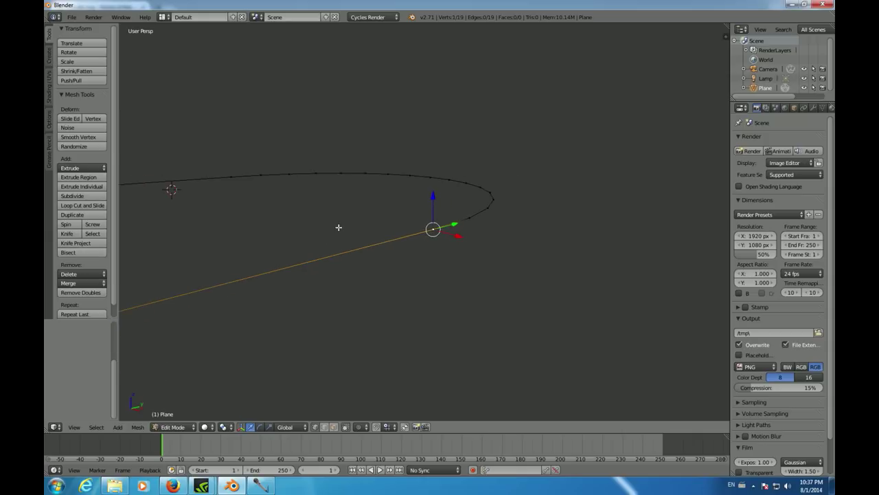
pyautogui.moveTo(293, 198); pyautogui.dragTo(312, 198, button='middle')
pyautogui.press('KP_7')
pyautogui.scroll(-6, 363, 192)
pyautogui.press('a')
pyautogui.keyDown('shift'); pyautogui.moveTo(463, 225); pyautogui.dragTo(547, 193, button='middle'); pyautogui.keyUp('shift')
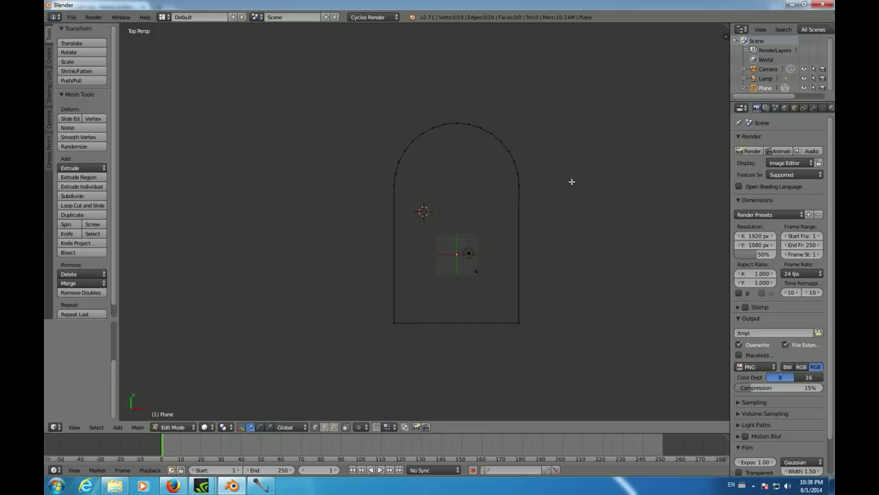
# Orbit around the arch outline, then select all 19 of its vertices
pyautogui.moveTo(600, 210); pyautogui.dragTo(525, 148, button='middle')
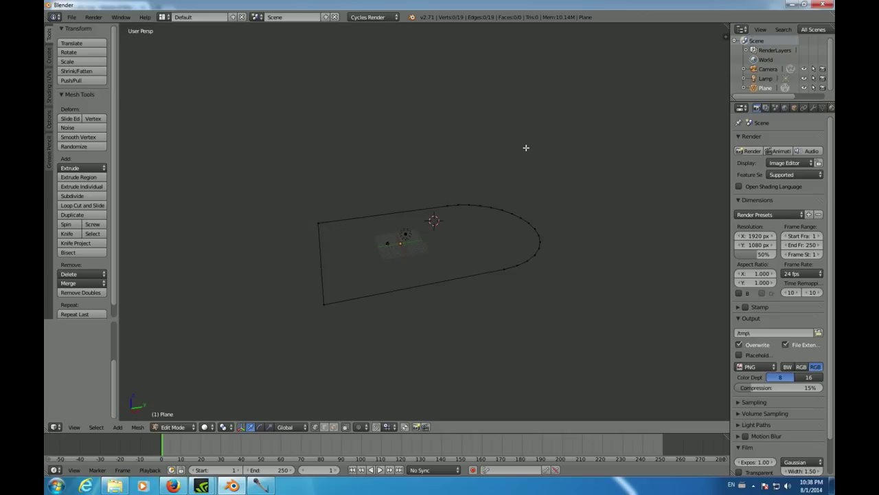
pyautogui.moveTo(502, 157); pyautogui.dragTo(408, 145, button='middle')
pyautogui.moveTo(545, 163); pyautogui.dragTo(265, 139, button='middle')
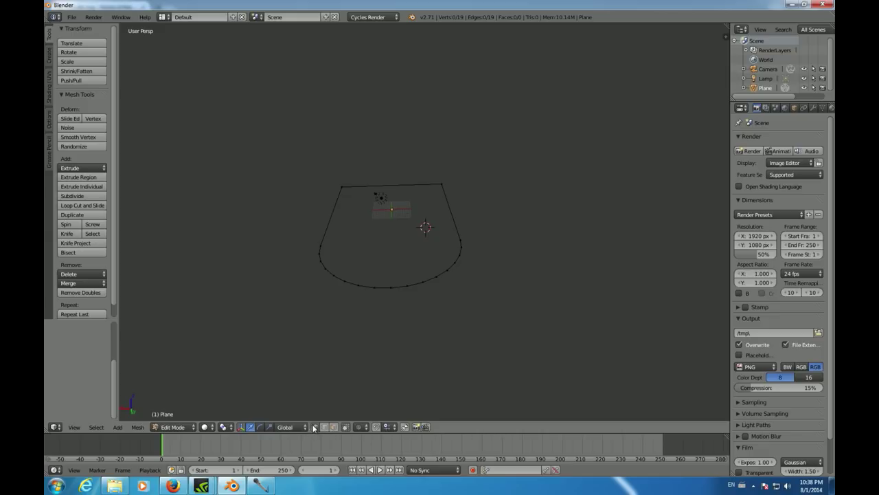
pyautogui.press('a')
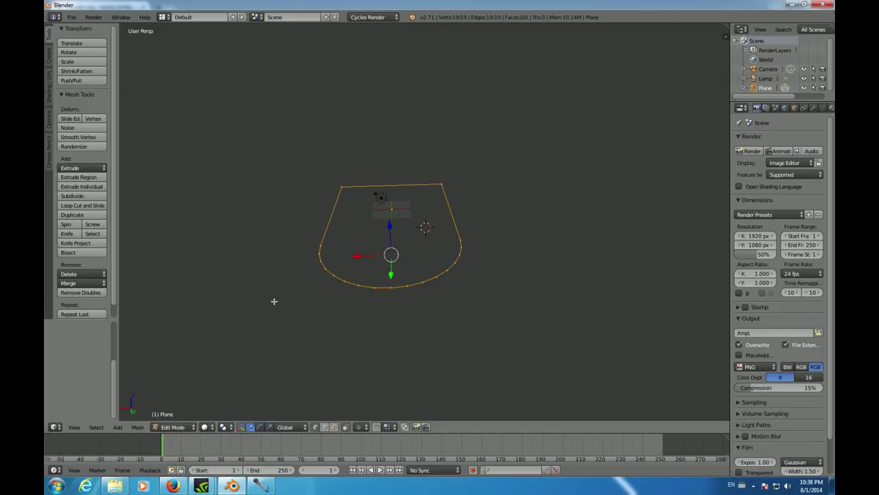
# From the front view, extrude the whole arch outline -8 along Z, then deselect everything
pyautogui.press('KP_1')
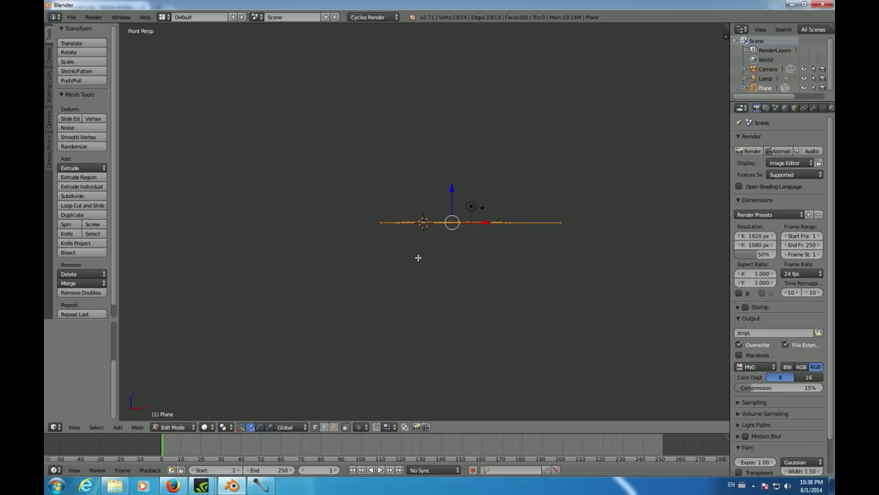
pyautogui.press('e')
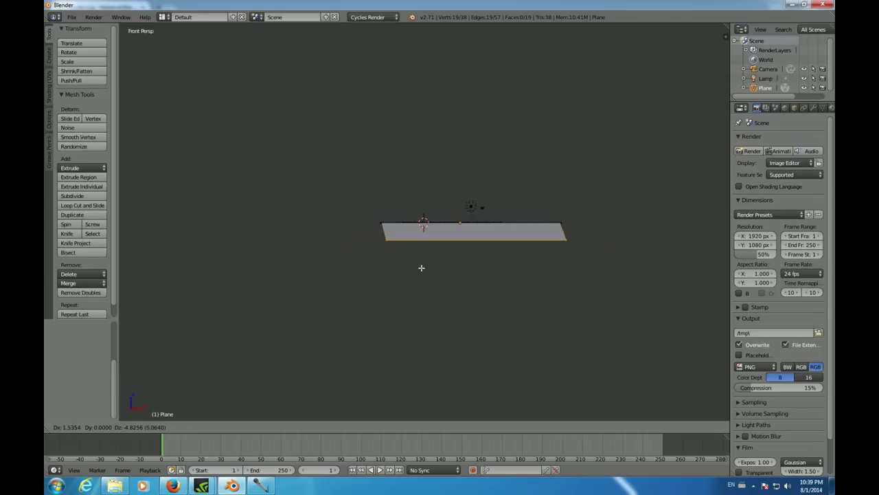
pyautogui.press('z')
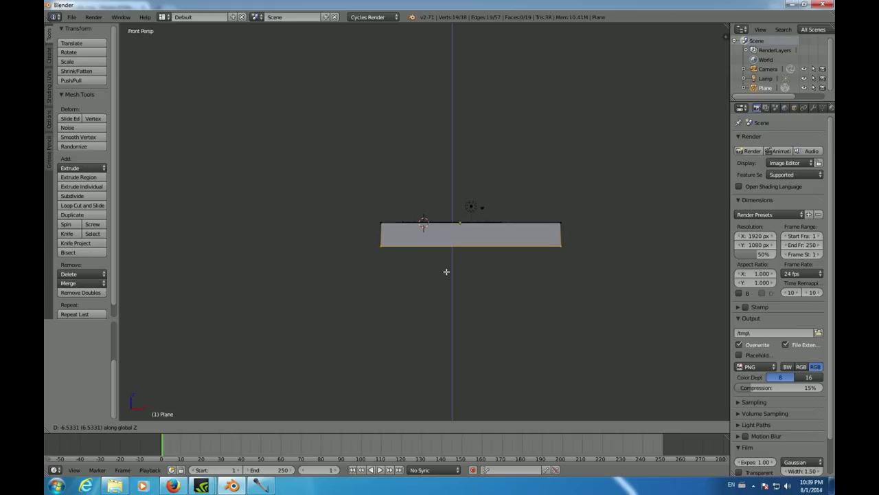
pyautogui.write('-8')
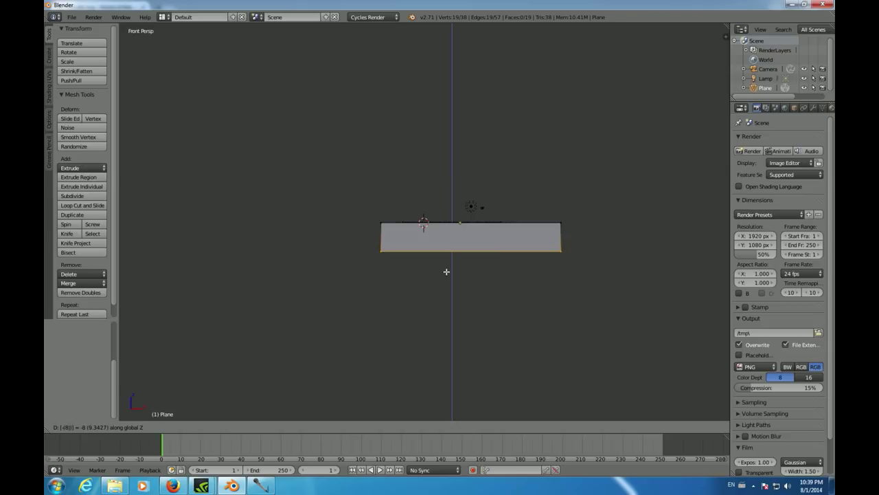
pyautogui.press('Return')
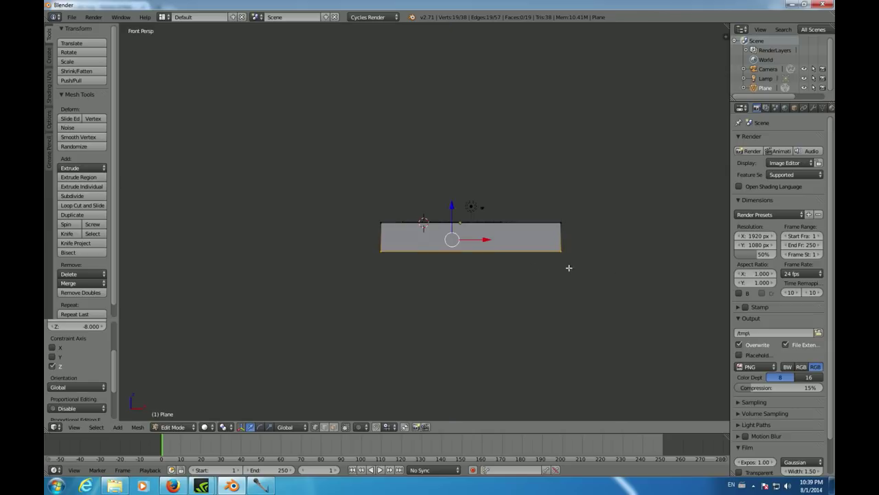
pyautogui.press('a')
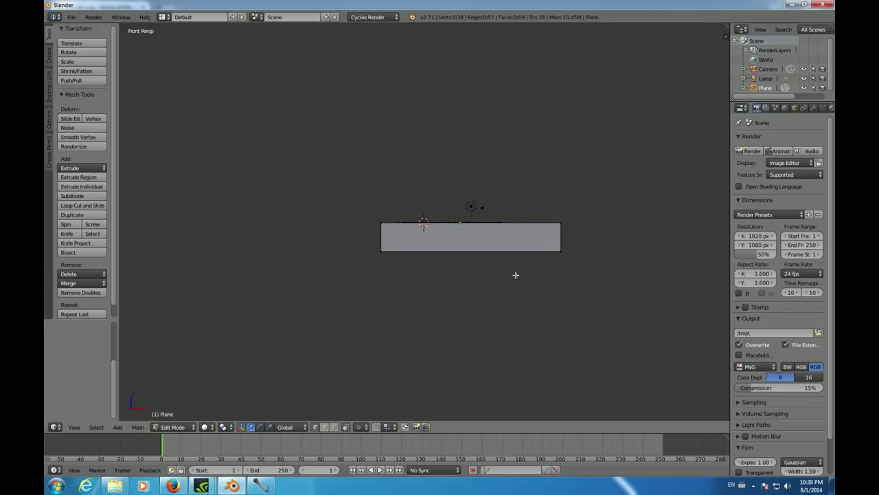
pyautogui.moveTo(598, 273); pyautogui.dragTo(242, 293, button='middle')
pyautogui.moveTo(494, 166); pyautogui.dragTo(401, 174, button='middle')
pyautogui.moveTo(350, 175); pyautogui.dragTo(460, 319, button='middle')
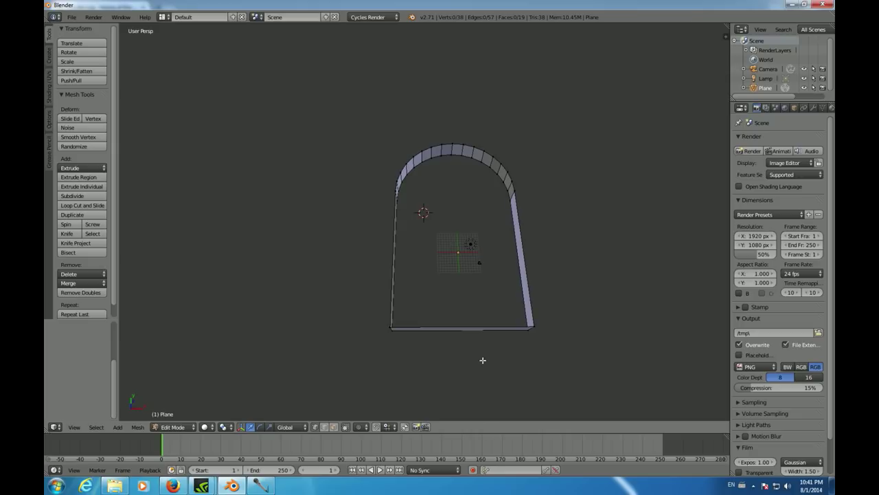
# Add a plane to the mesh with Location X and Y set to 0, centred inside the arch
pyautogui.click(48, 57)
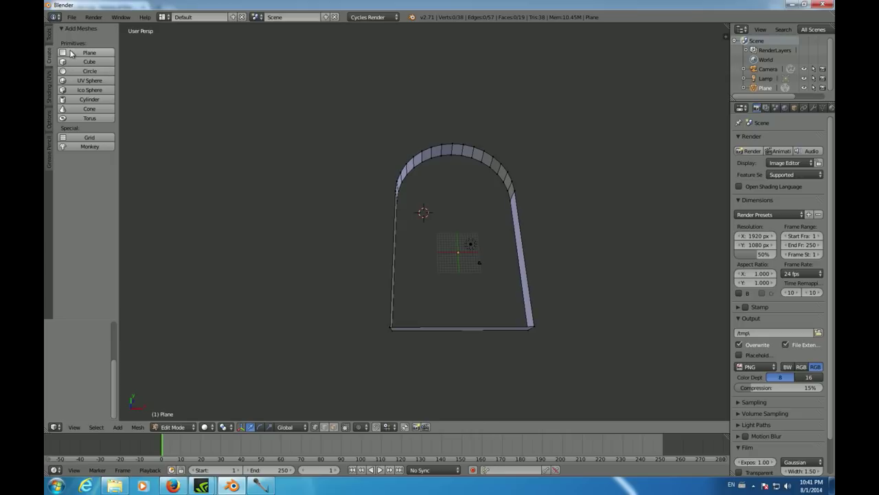
pyautogui.click(72, 53)
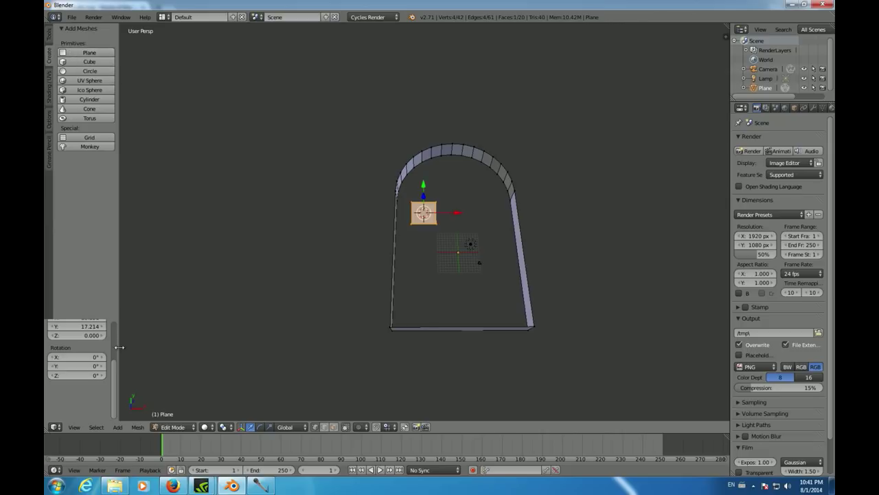
pyautogui.moveTo(114, 367); pyautogui.dragTo(114, 324)
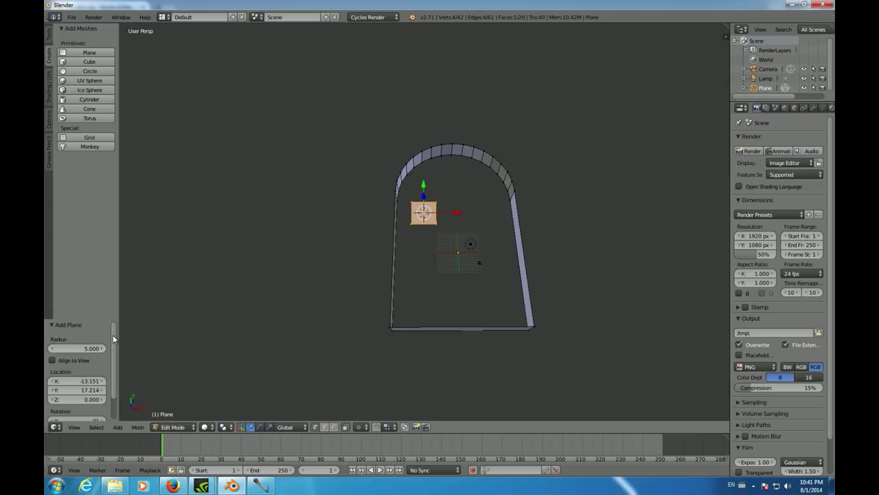
pyautogui.moveTo(116, 341); pyautogui.dragTo(112, 364)
pyautogui.click(86, 354)
pyautogui.write('0')
pyautogui.click(77, 364)
pyautogui.write('0')
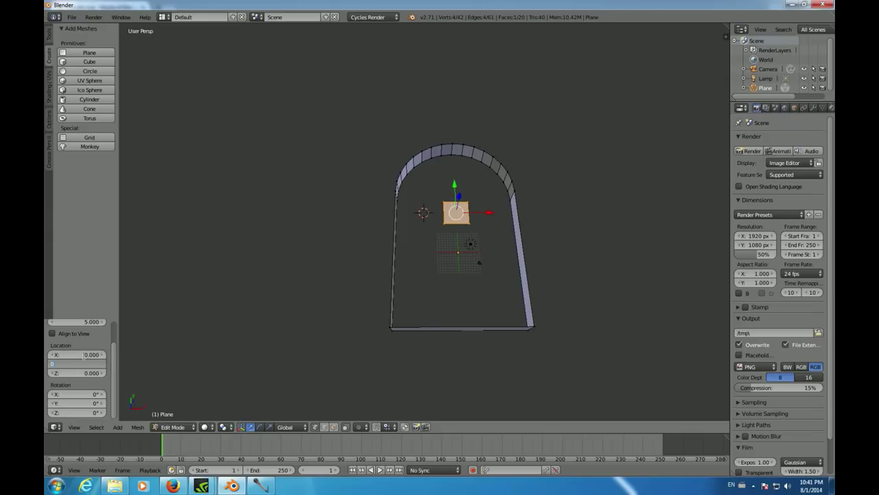
pyautogui.press('Return')
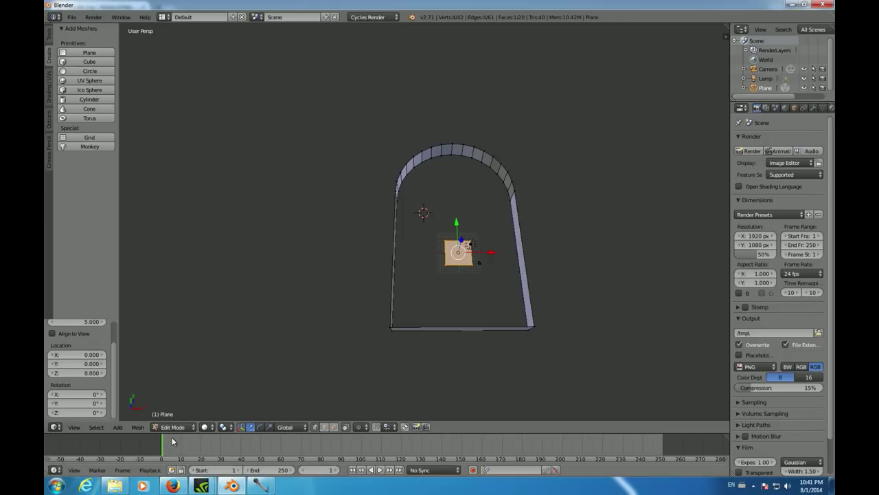
pyautogui.click(49, 33)
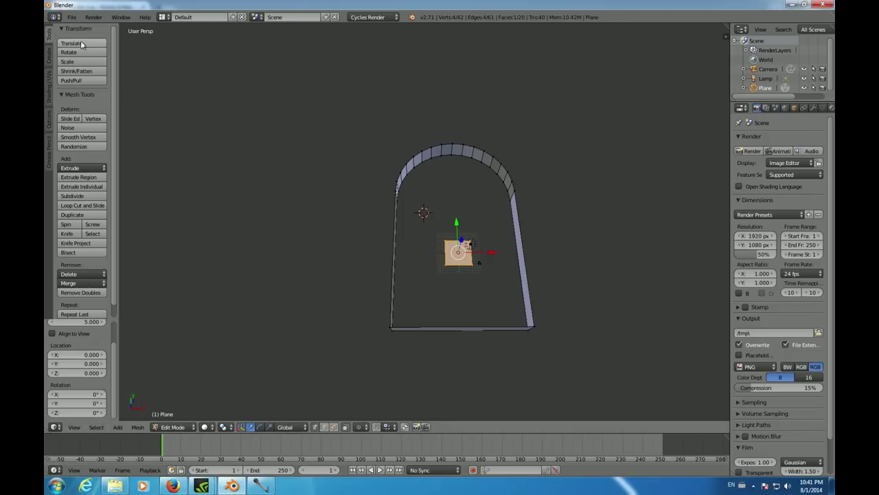
# Resize the new plane to 3.25 on X and 4.65 on Y, then deselect it
pyautogui.click(83, 62)
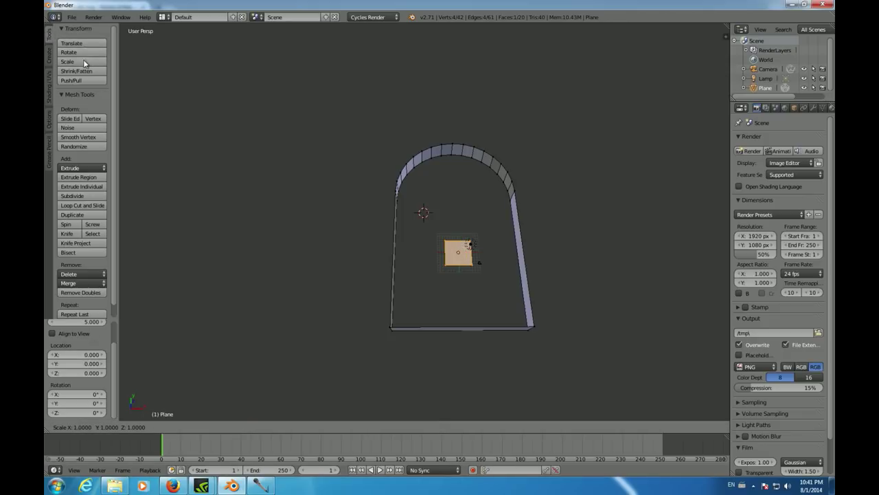
pyautogui.click(83, 59)
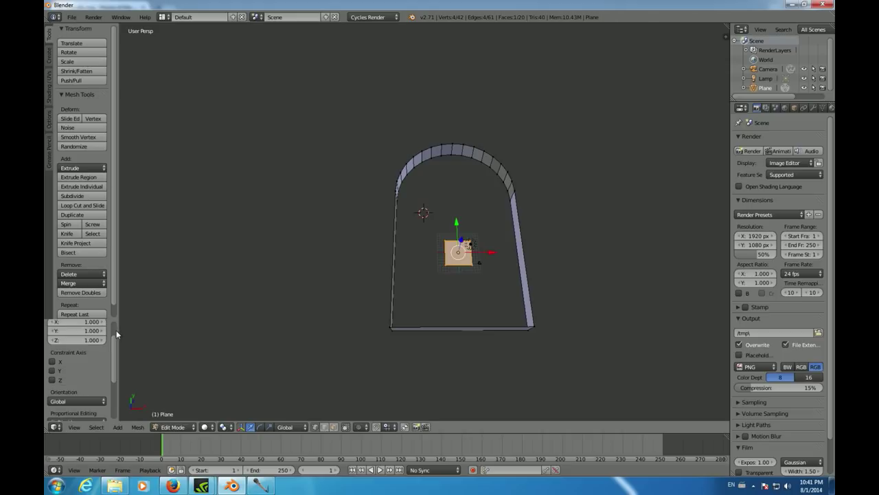
pyautogui.scroll(2, 116, 344)
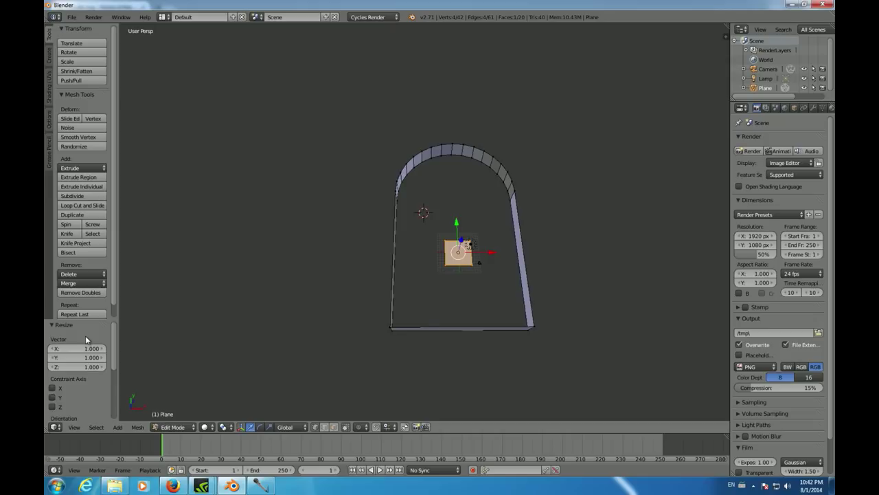
pyautogui.click(82, 348)
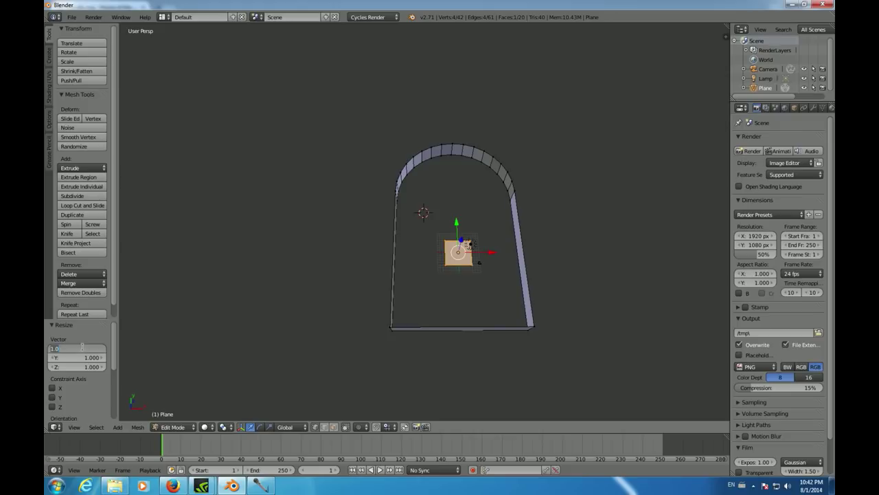
pyautogui.write('3.25')
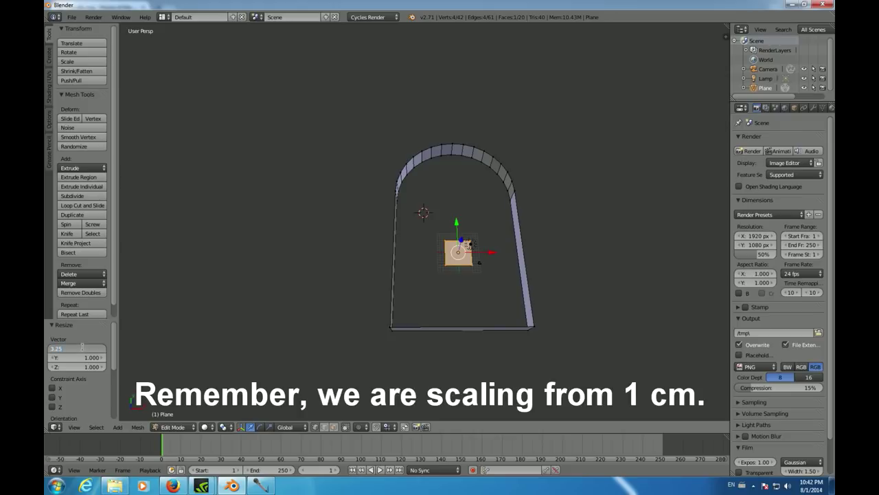
pyautogui.press('Return')
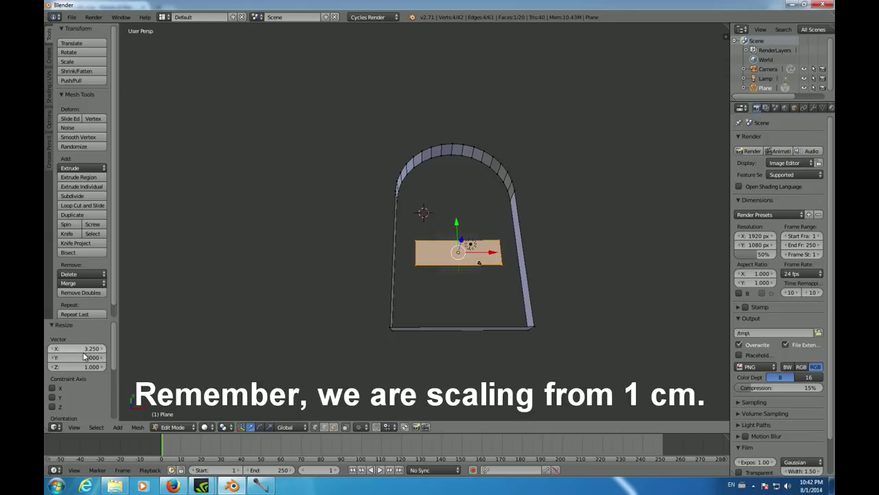
pyautogui.click(82, 355)
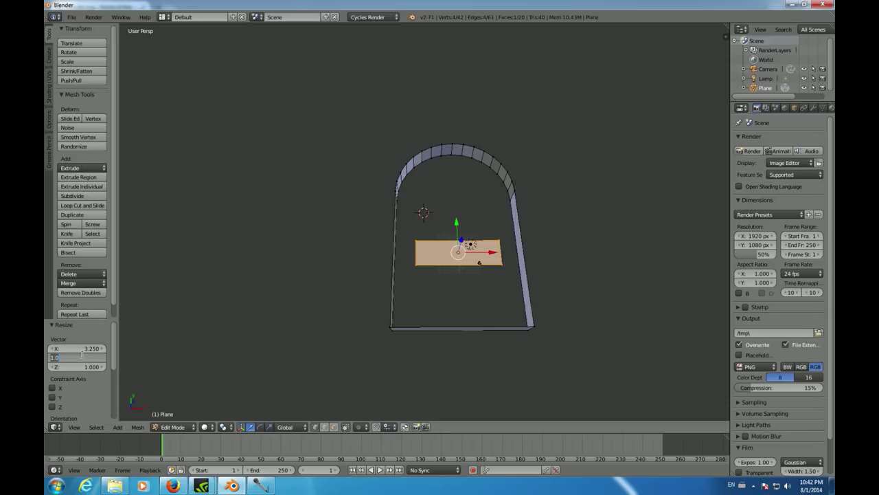
pyautogui.write('4.65')
pyautogui.press('Return')
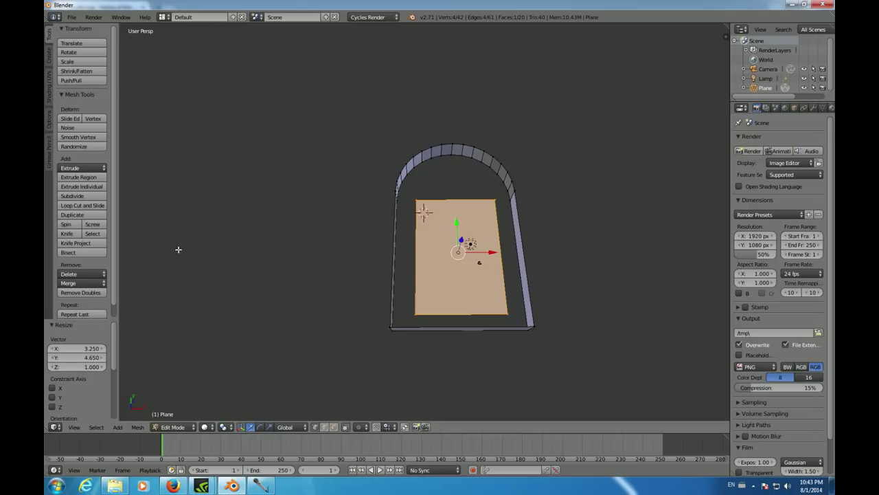
pyautogui.press('a')
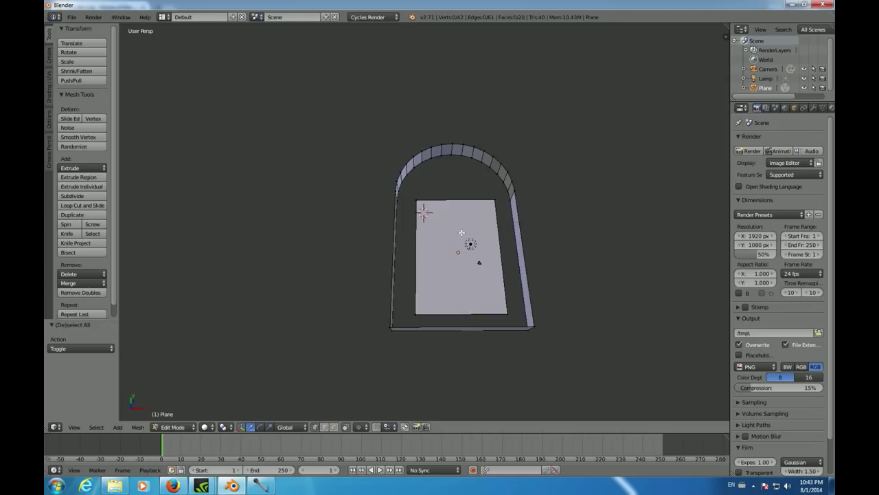
# In face select mode, delete only the inner plane's face, keeping its edges
pyautogui.click(333, 428)
pyautogui.rightClick(455, 282)
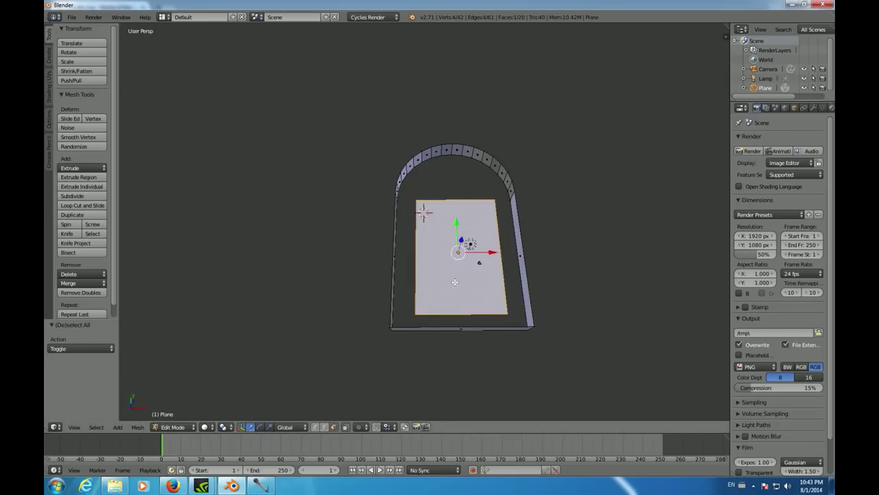
pyautogui.press('x')
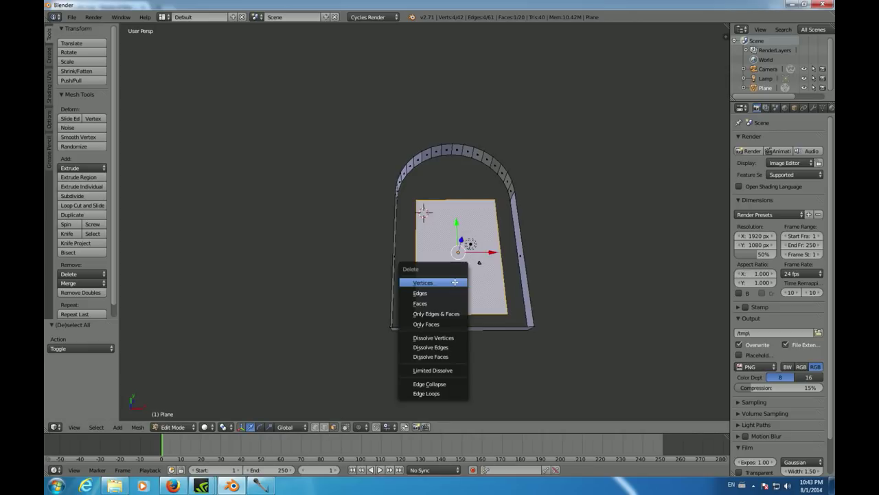
pyautogui.click(429, 325)
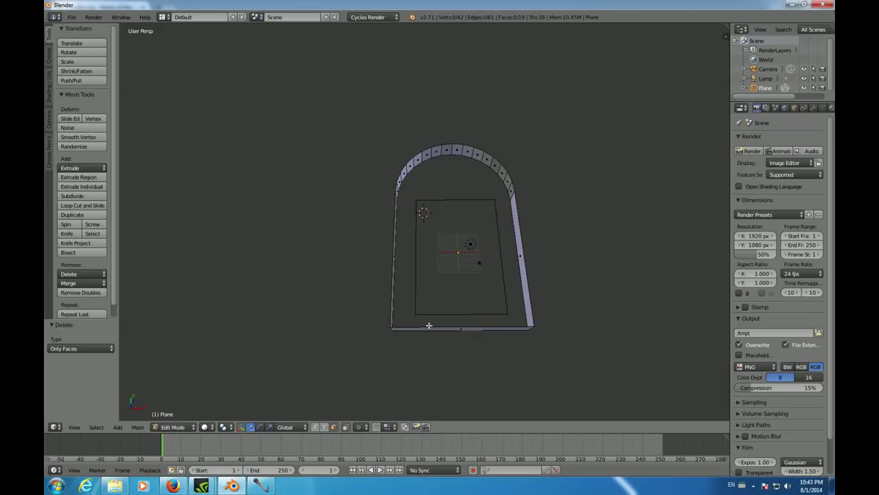
# In vertex select mode, select the four corners of the inner rectangle
pyautogui.click(316, 427)
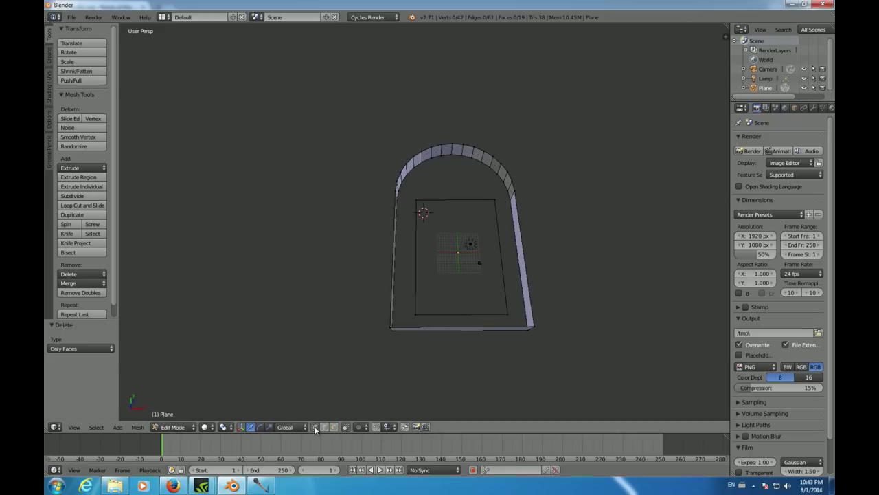
pyautogui.rightClick(418, 200)
pyautogui.keyDown('shift'); pyautogui.rightClick(496, 199); pyautogui.keyUp('shift')
pyautogui.keyDown('shift'); pyautogui.rightClick(507, 313); pyautogui.keyUp('shift')
pyautogui.keyDown('shift'); pyautogui.rightClick(414, 314); pyautogui.keyUp('shift')
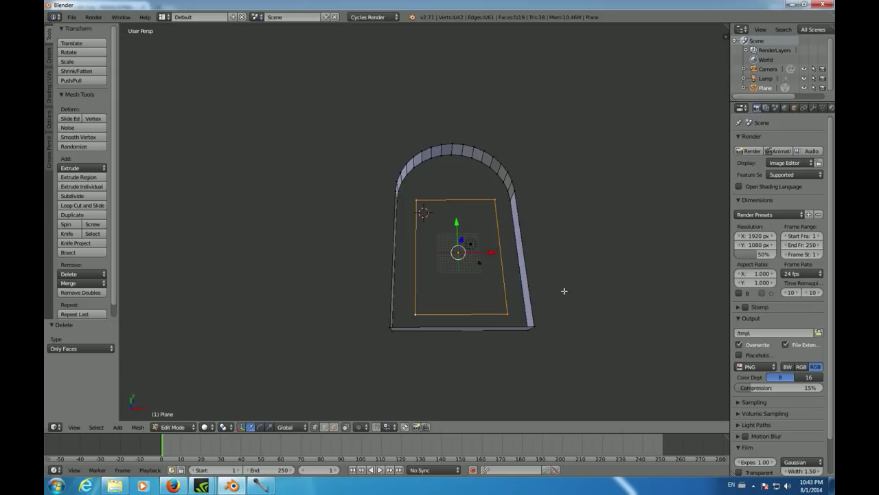
# Extrude the inner rectangle outline 8.25 units along Z, then orbit to inspect the new walls
pyautogui.press('e')
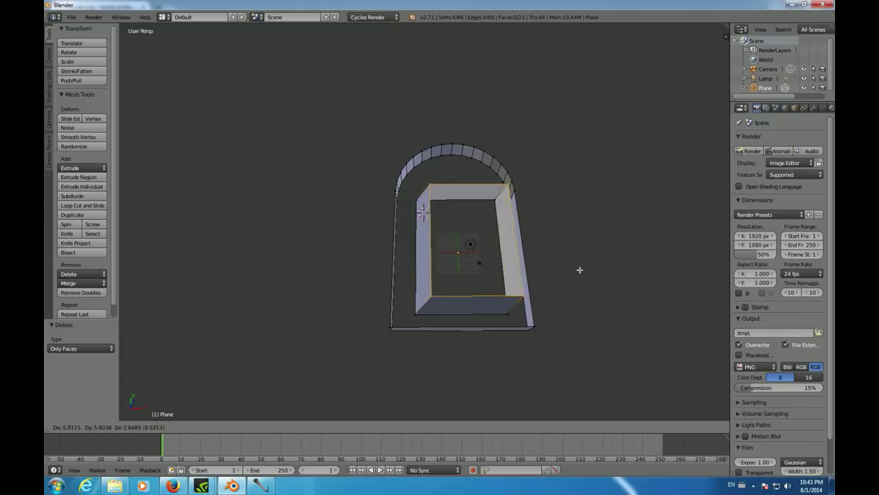
pyautogui.press('z')
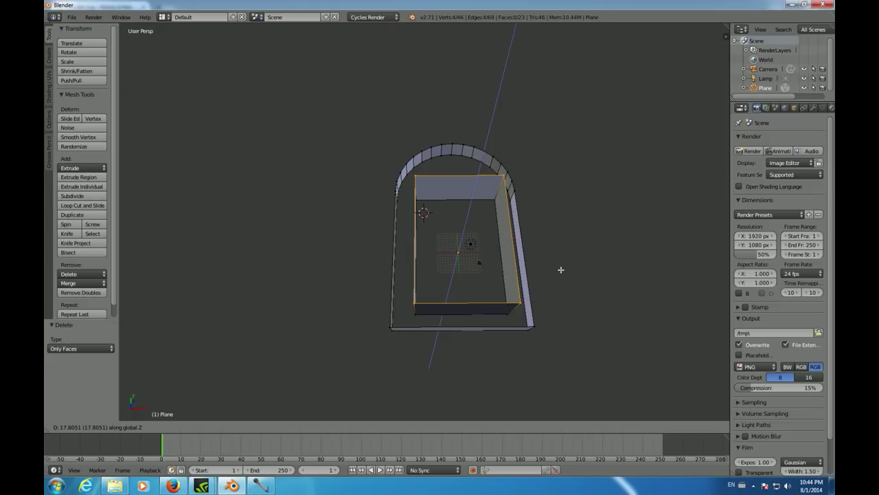
pyautogui.write('8.25')
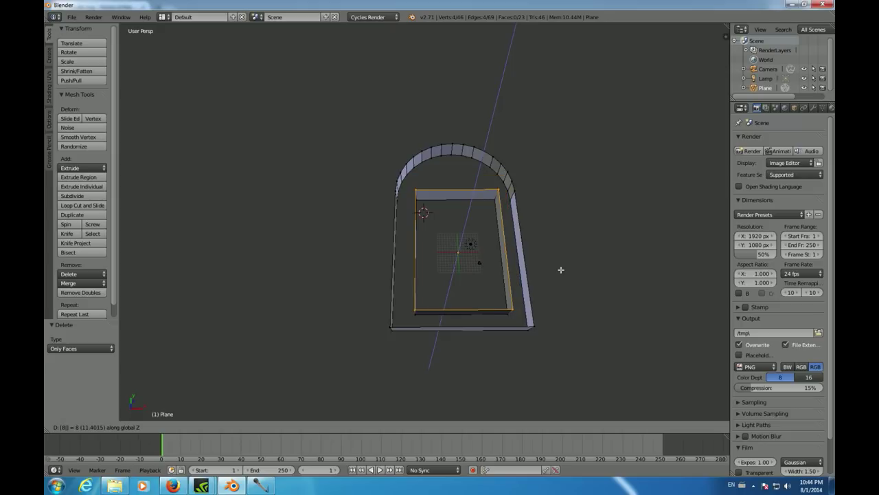
pyautogui.press('Return')
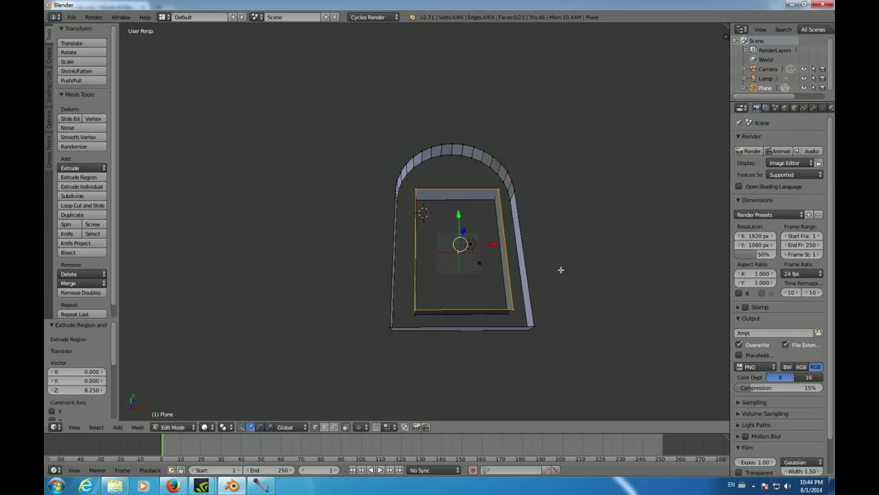
pyautogui.moveTo(607, 243); pyautogui.dragTo(430, 167, button='middle')
pyautogui.moveTo(551, 199); pyautogui.dragTo(518, 257, button='middle')
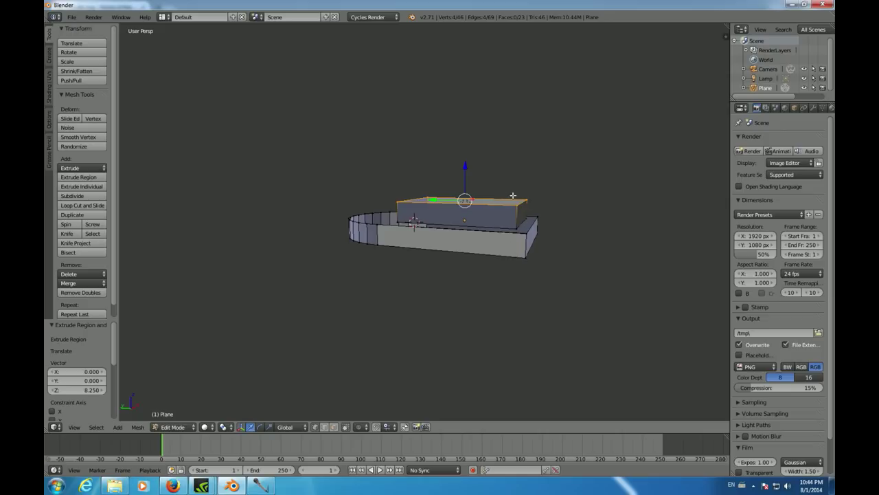
pyautogui.moveTo(584, 252); pyautogui.dragTo(579, 238, button='middle')
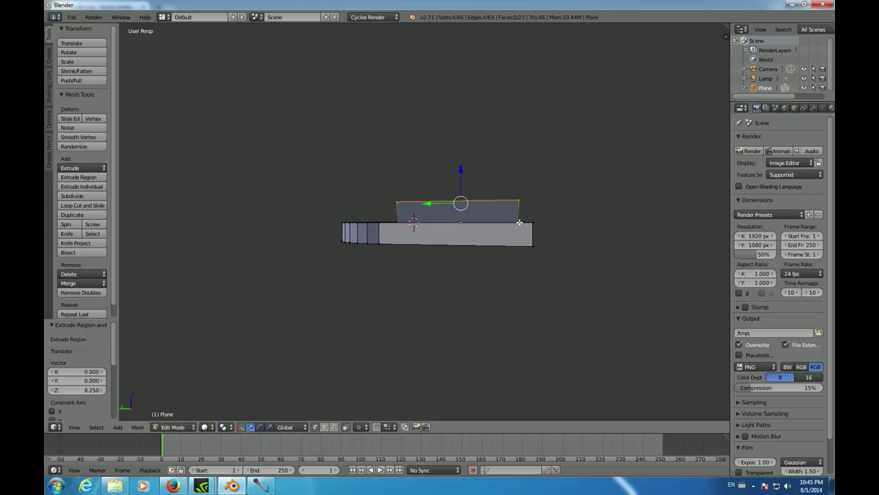
pyautogui.moveTo(614, 199); pyautogui.dragTo(524, 288, button='middle')
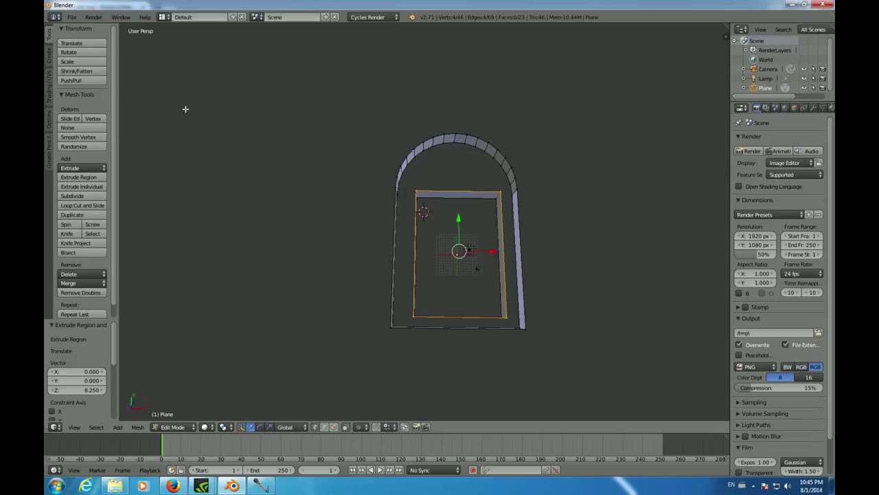
# Scale the inner frame by 1.11 (51.5 / 46.5) along Y, then orbit to check it
pyautogui.click(61, 62)
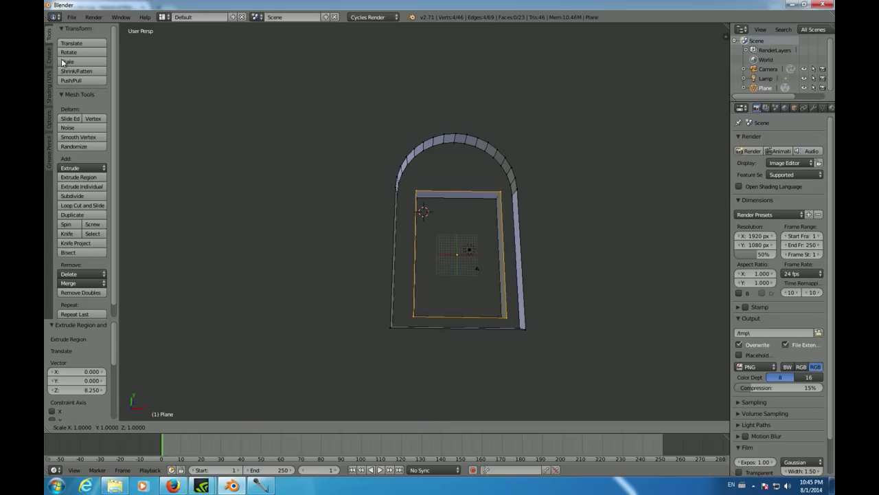
pyautogui.click(62, 62)
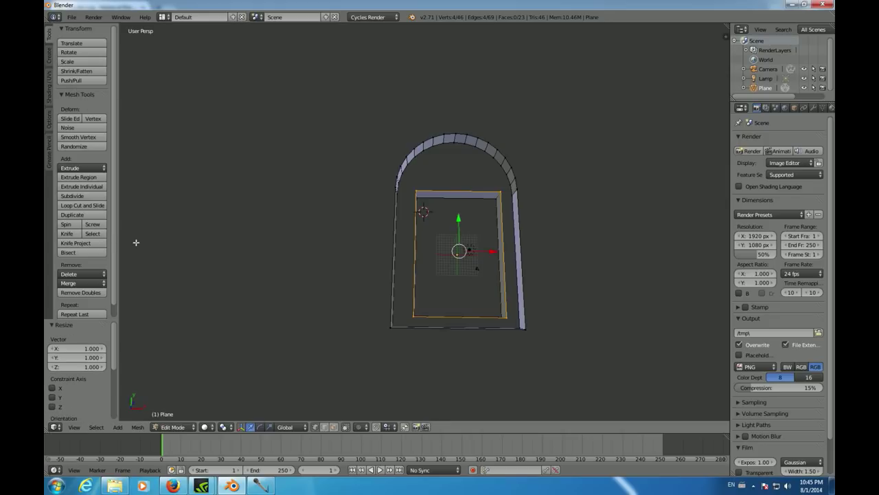
pyautogui.click(78, 356)
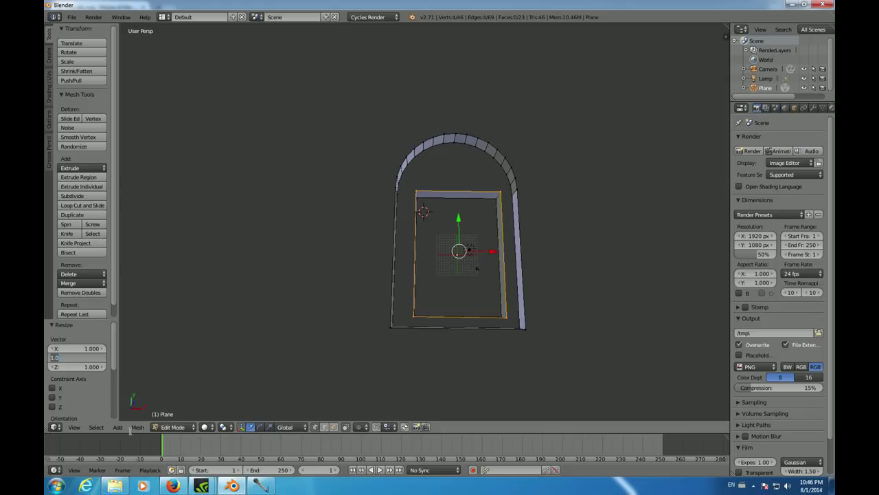
pyautogui.write('51.5 ')
pyautogui.write('/ ')
pyautogui.write('46')
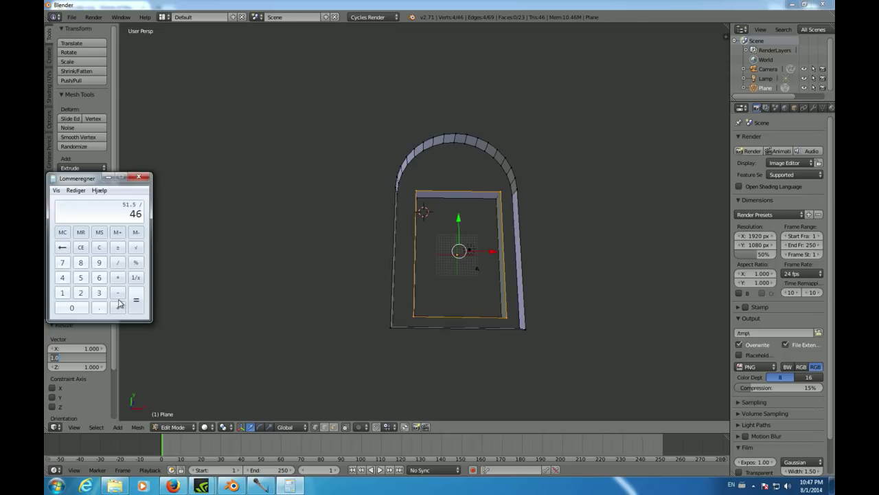
pyautogui.write('.5')
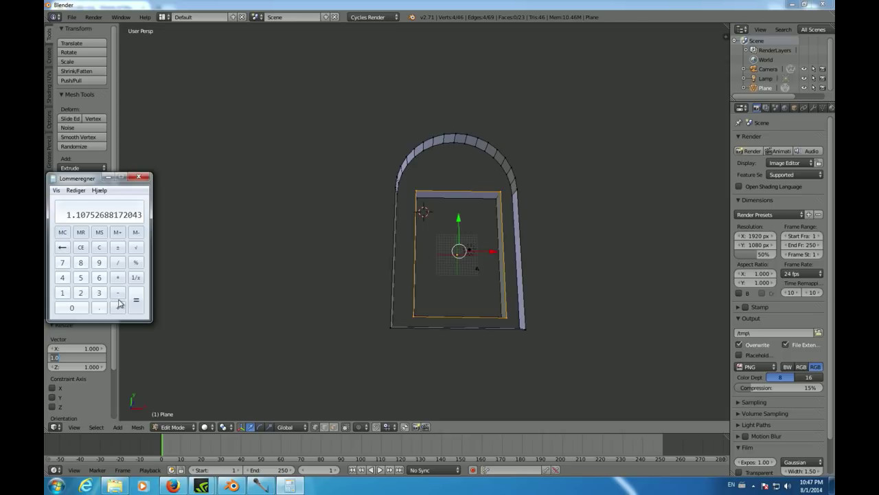
pyautogui.hotkey('alt', 'Tab')
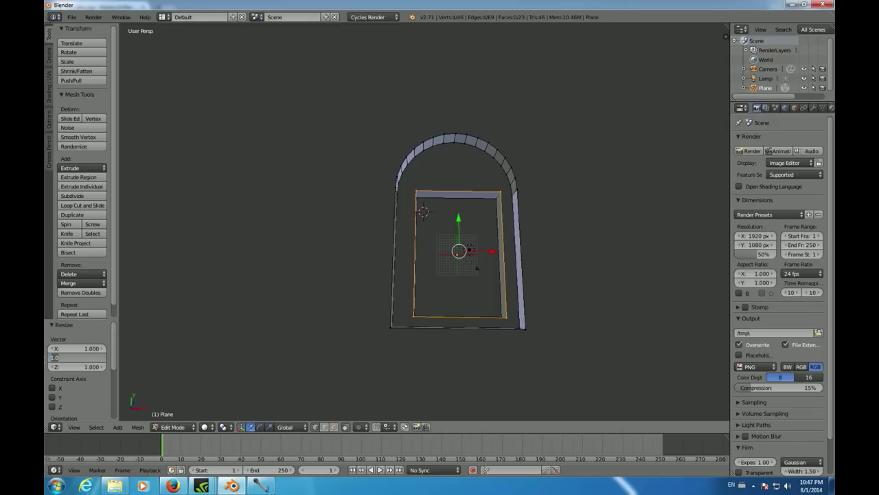
pyautogui.write('11')
pyautogui.press('Return')
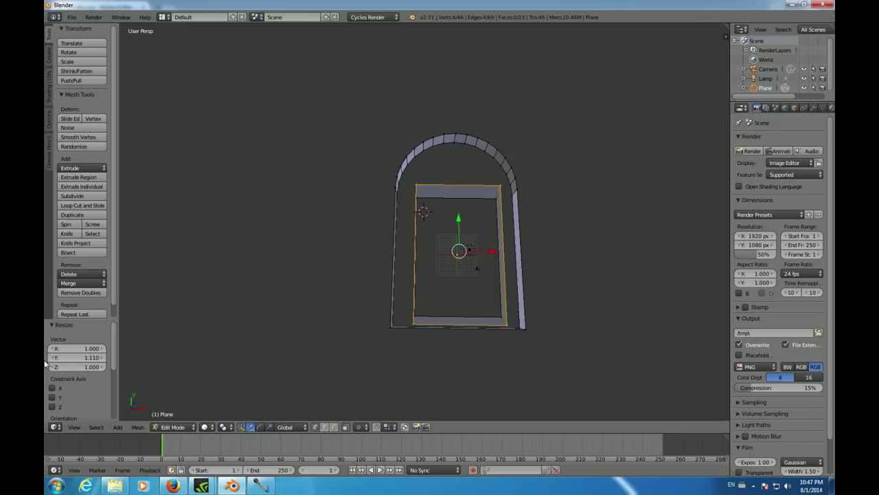
pyautogui.moveTo(602, 240); pyautogui.dragTo(522, 153, button='middle')
pyautogui.moveTo(579, 179); pyautogui.dragTo(590, 266, button='middle')
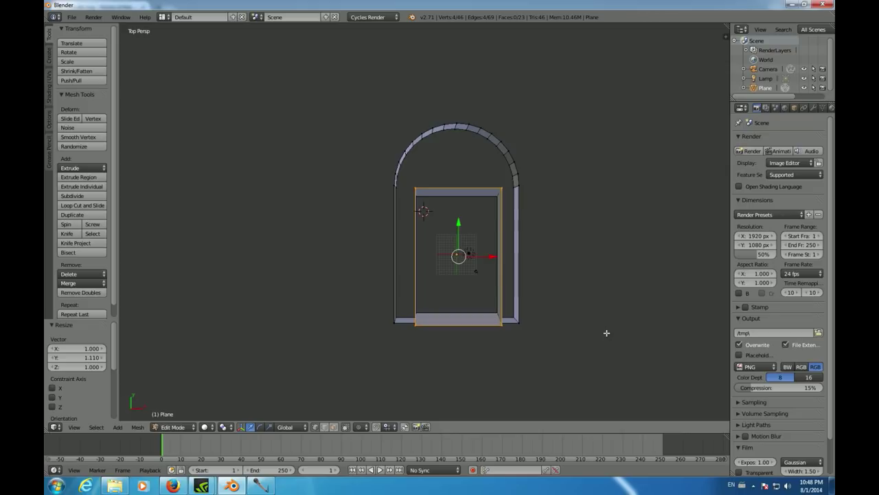
# Select all the inner wall vertices from a tilted view, then return to top view
pyautogui.press('KP_5')
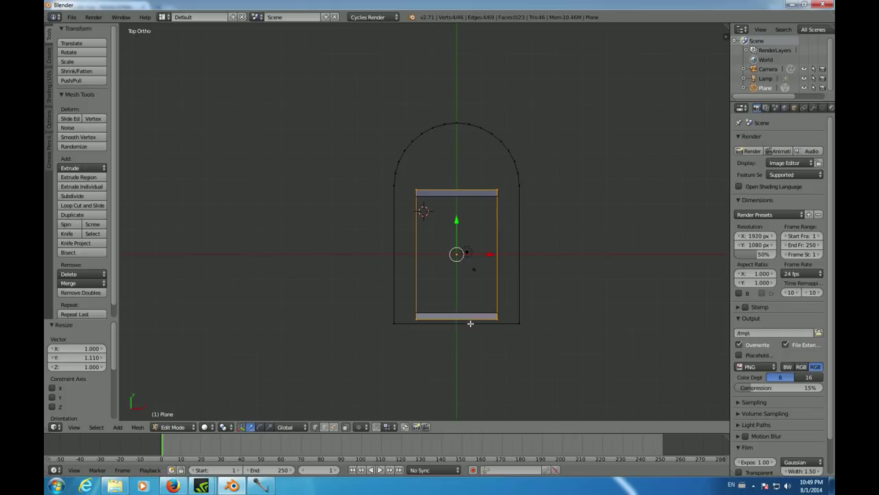
pyautogui.moveTo(542, 318); pyautogui.dragTo(512, 248, button='middle')
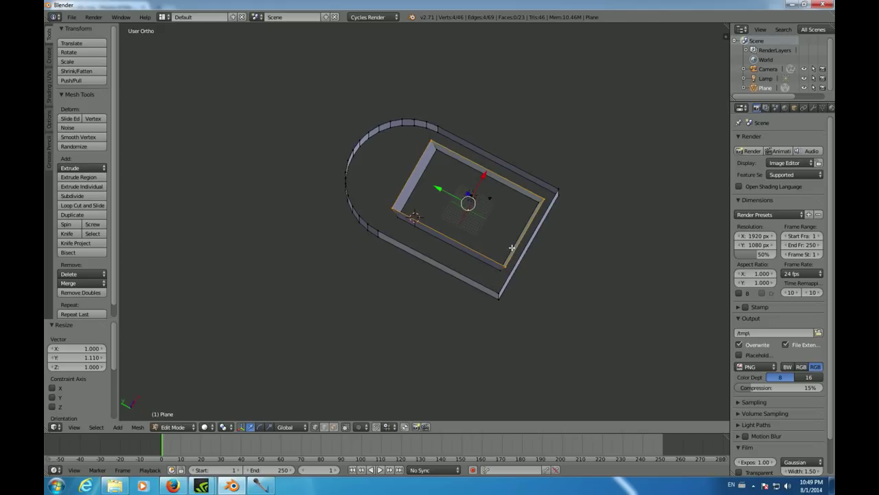
pyautogui.keyDown('shift'); pyautogui.rightClick(398, 217); pyautogui.keyUp('shift')
pyautogui.keyDown('shift'); pyautogui.rightClick(499, 268); pyautogui.keyUp('shift')
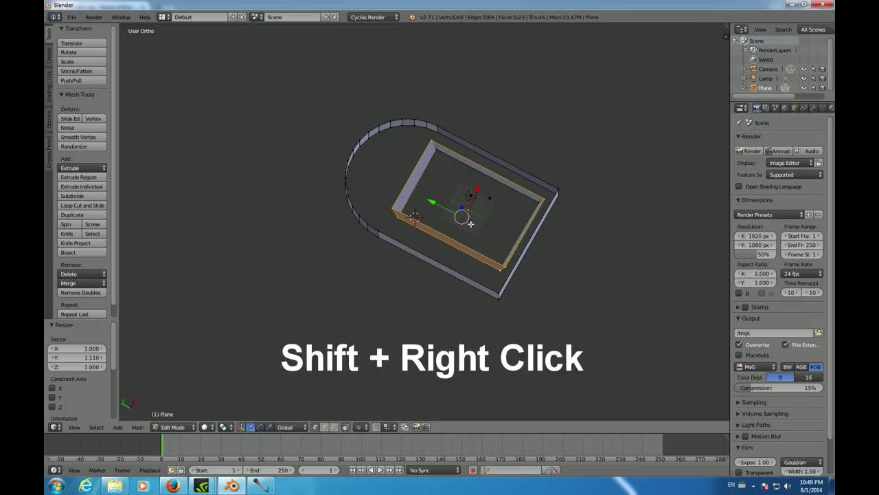
pyautogui.keyDown('shift'); pyautogui.rightClick(435, 146); pyautogui.keyUp('shift')
pyautogui.keyDown('shift'); pyautogui.rightClick(542, 203); pyautogui.keyUp('shift')
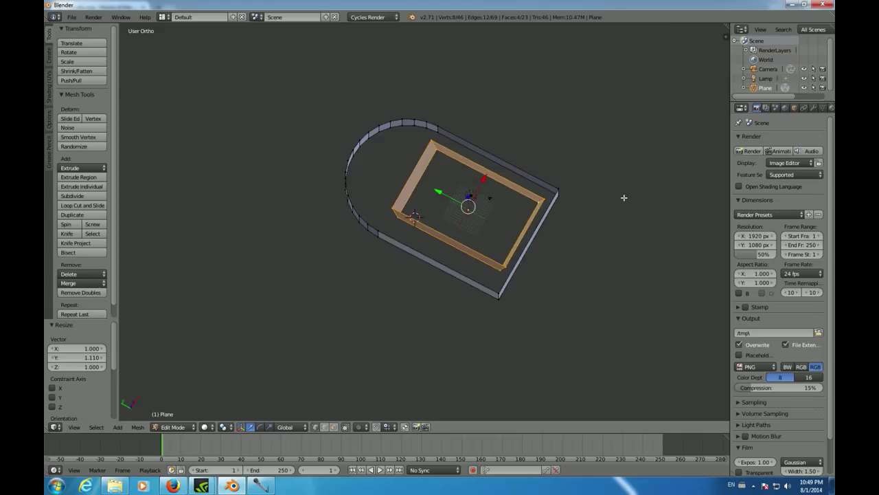
pyautogui.press('KP_7')
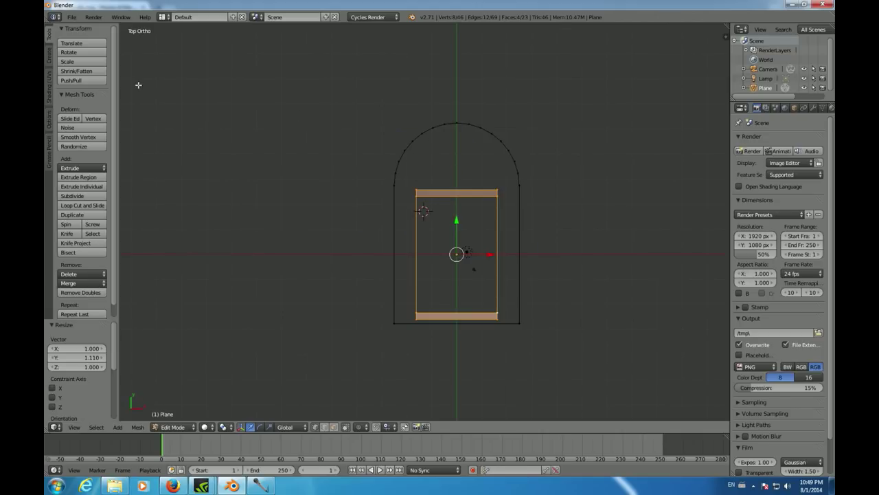
# Move the selected inner frame 8 units along Y, then deselect everything
pyautogui.click(89, 43)
pyautogui.click(89, 43)
pyautogui.click(83, 357)
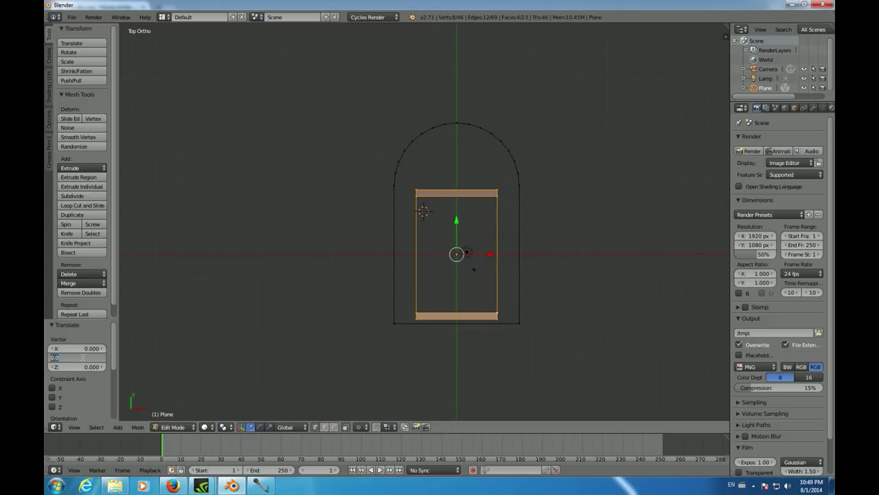
pyautogui.press('BackSpace')
pyautogui.write('1')
pyautogui.press('Return')
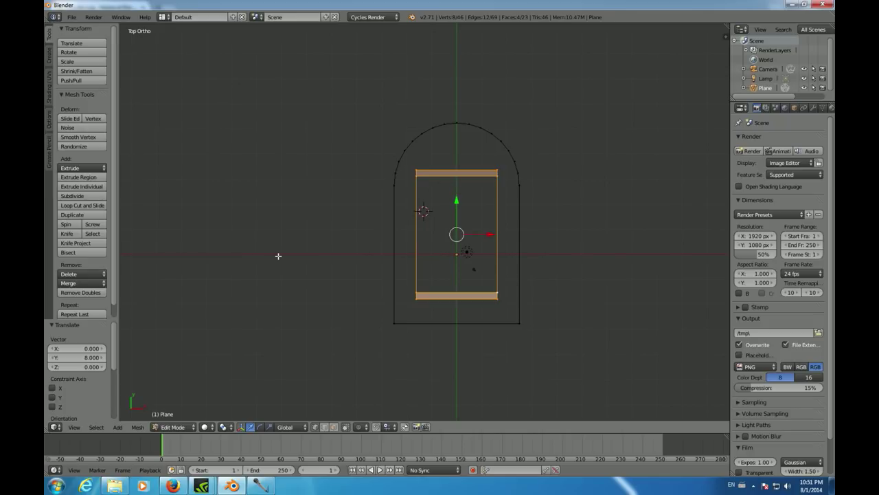
pyautogui.press('a')
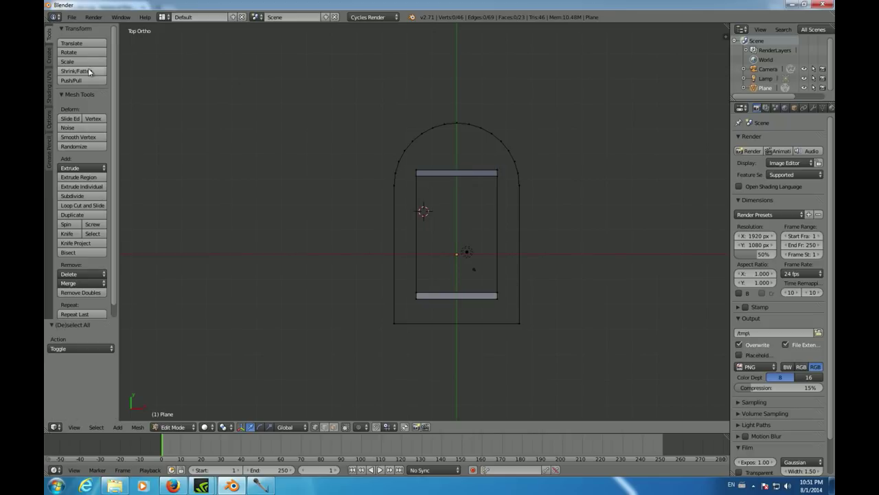
# Add another plane to the mesh at location 0, 0, 8.25
pyautogui.click(50, 57)
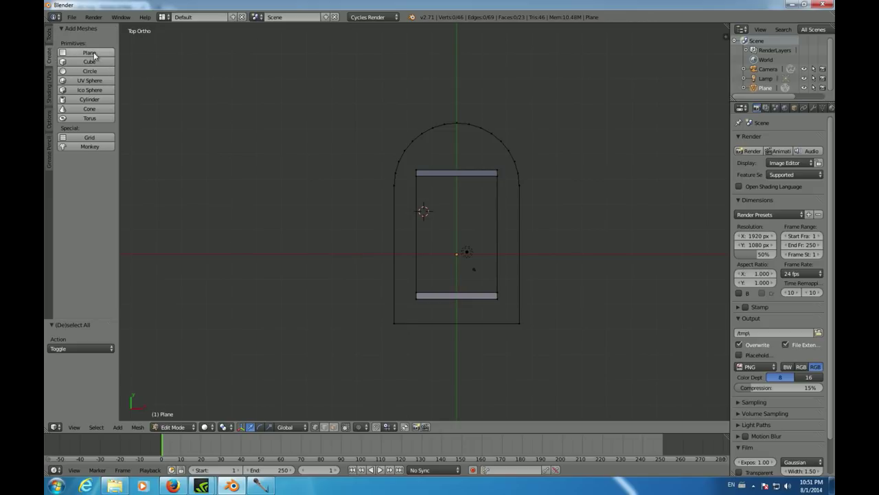
pyautogui.click(89, 53)
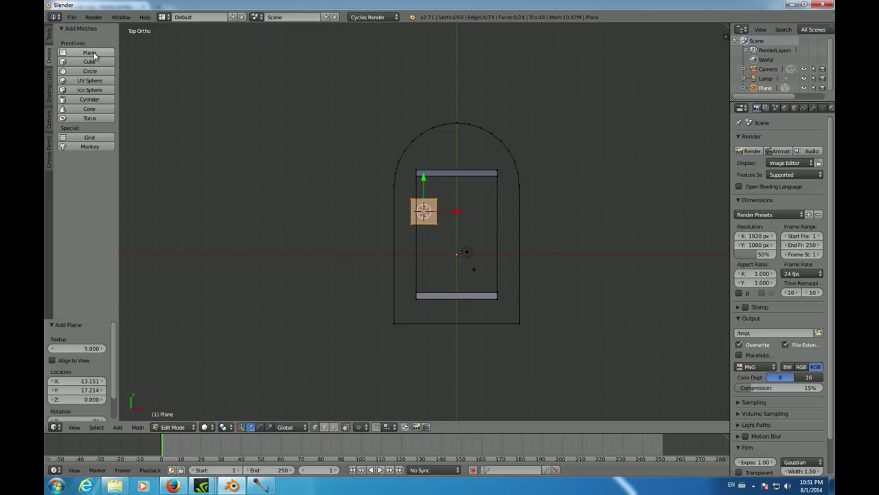
pyautogui.click(78, 380)
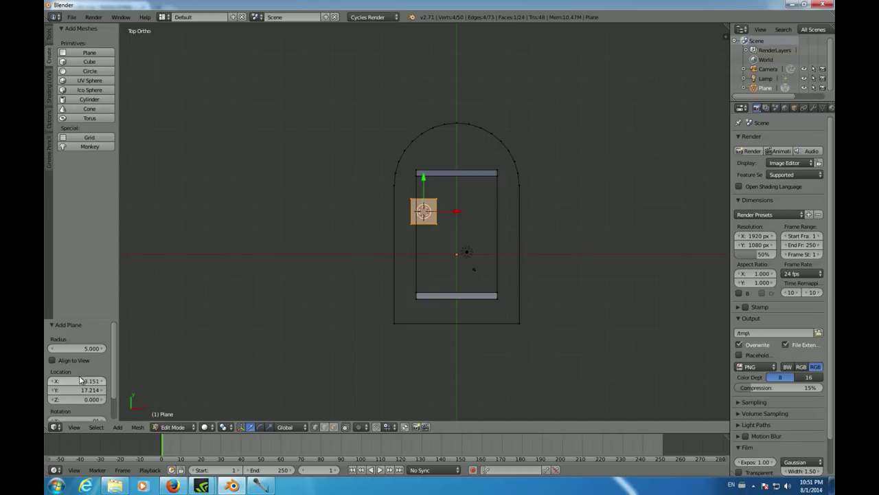
pyautogui.write('0')
pyautogui.click(80, 389)
pyautogui.write('0')
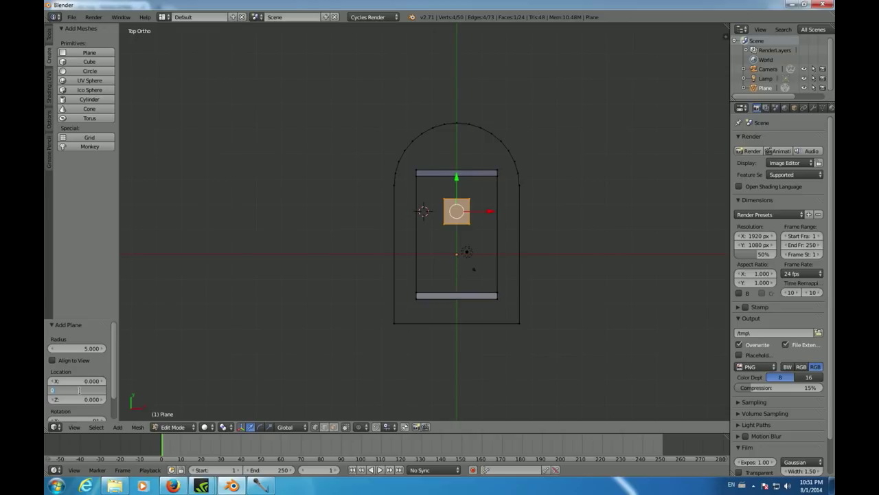
pyautogui.press('Return')
pyautogui.click(88, 398)
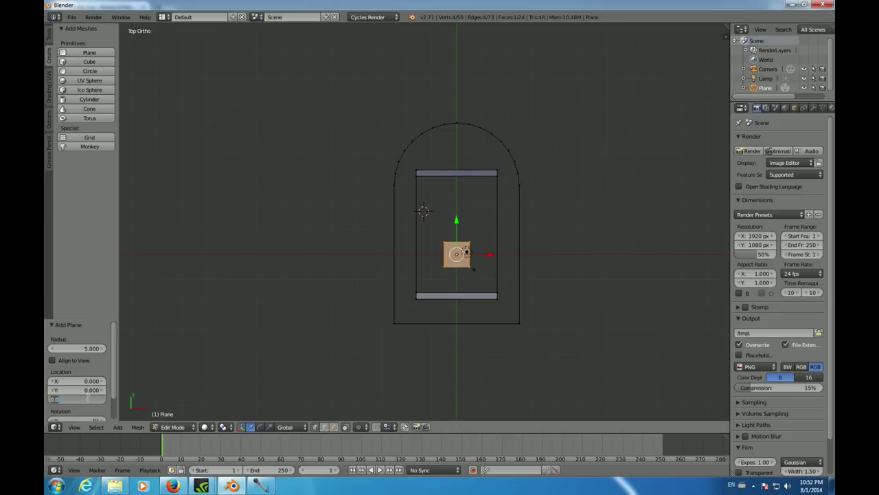
pyautogui.write('0')
pyautogui.press('Return')
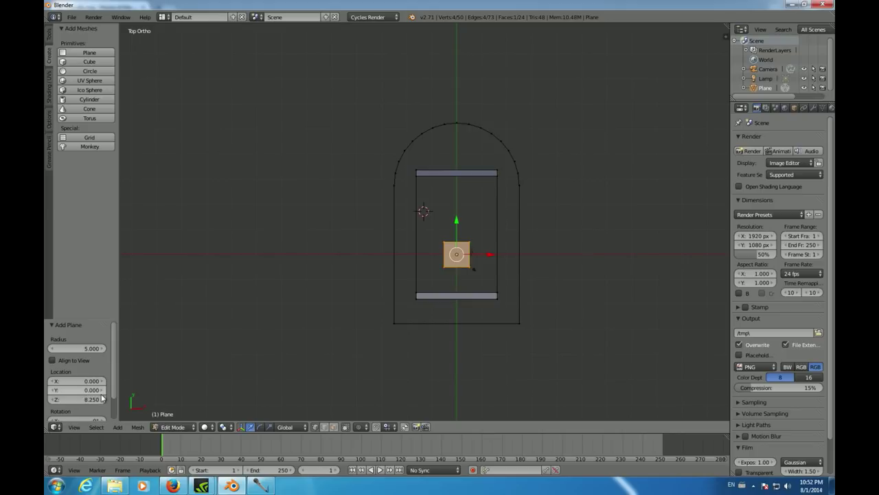
pyautogui.scroll(-2, 116, 388)
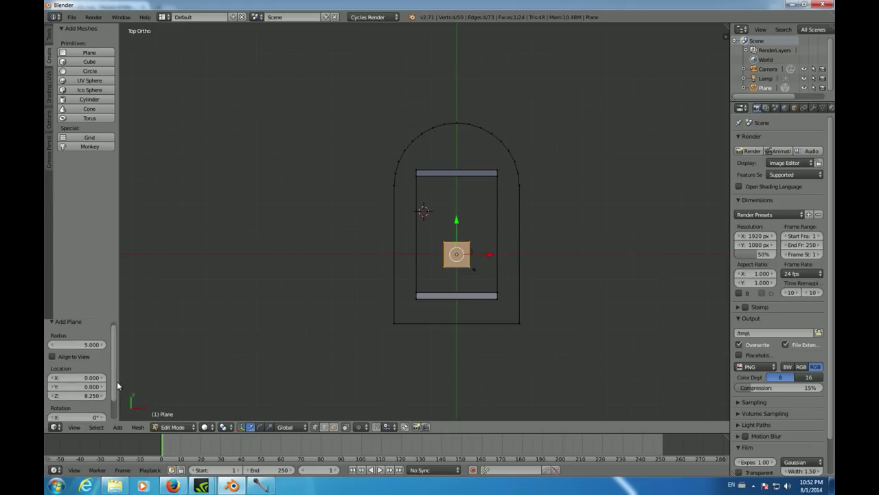
pyautogui.moveTo(286, 246)
pyautogui.mouseDown(button='middle')
pyautogui.moveTo(343, 196)
pyautogui.moveTo(364, 139)
pyautogui.moveTo(265, 226)
pyautogui.moveTo(282, 239)
pyautogui.mouseUp(button='middle')
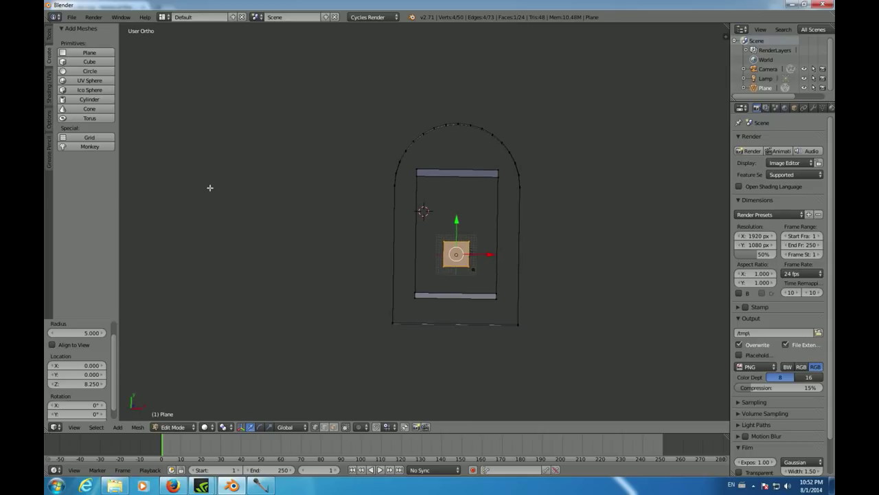
# Resize the plane at height 8.25 to 2.3 along X
pyautogui.click(50, 35)
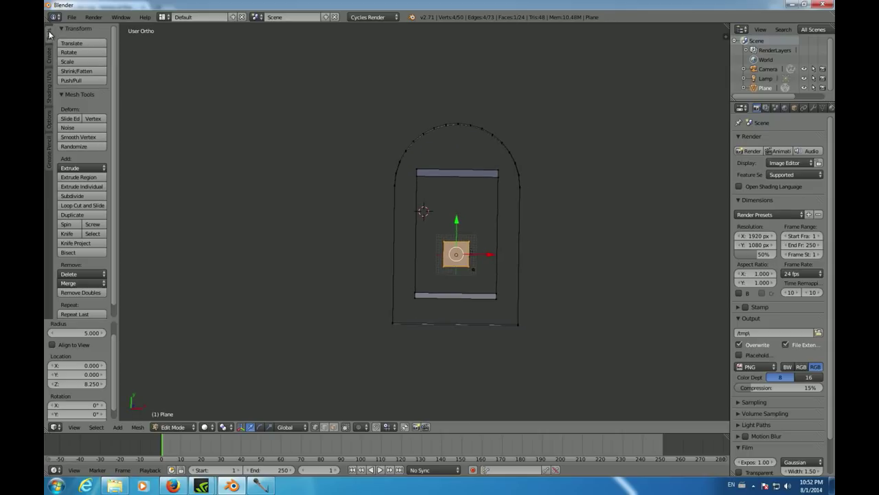
pyautogui.click(78, 62)
pyautogui.click(78, 62)
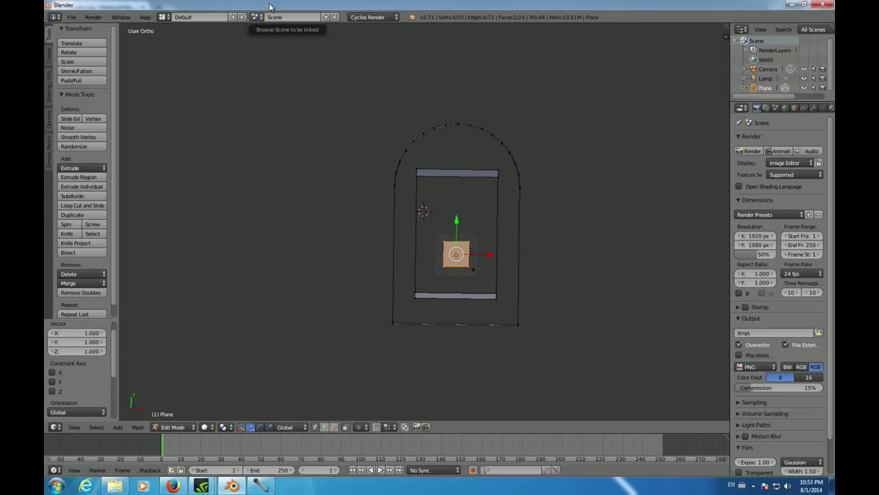
pyautogui.moveTo(82, 333); pyautogui.dragTo(94, 335)
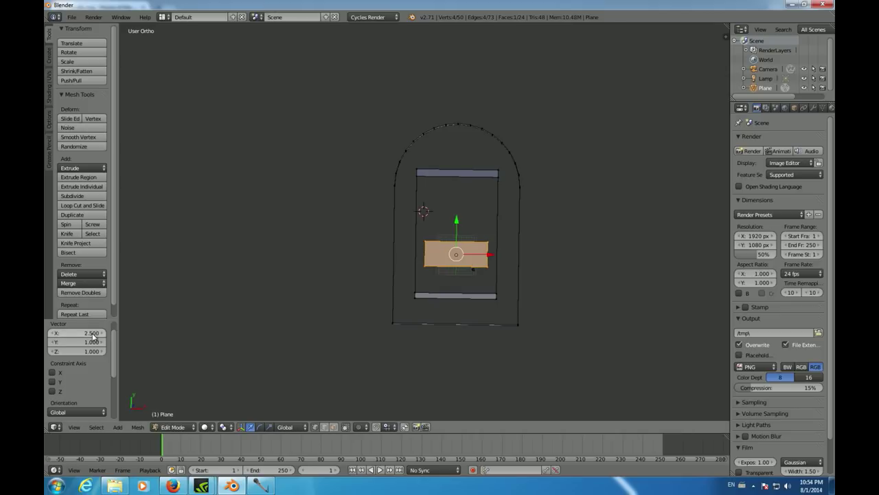
pyautogui.click(92, 334)
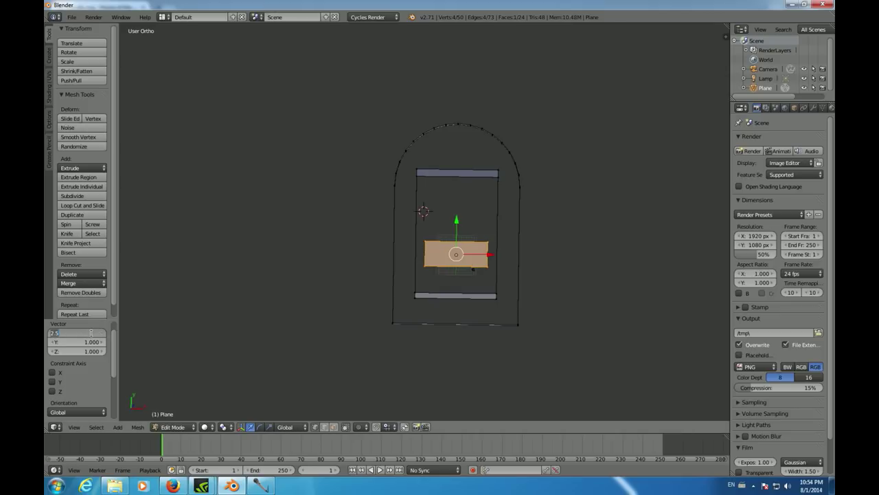
pyautogui.write('2')
pyautogui.press('Return')
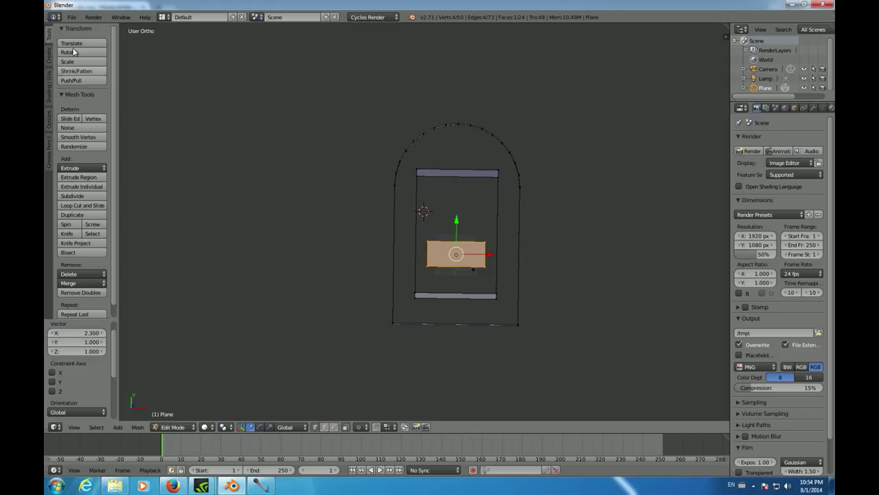
# Save the project as myobject.blend in the Documents folder
pyautogui.click(68, 18)
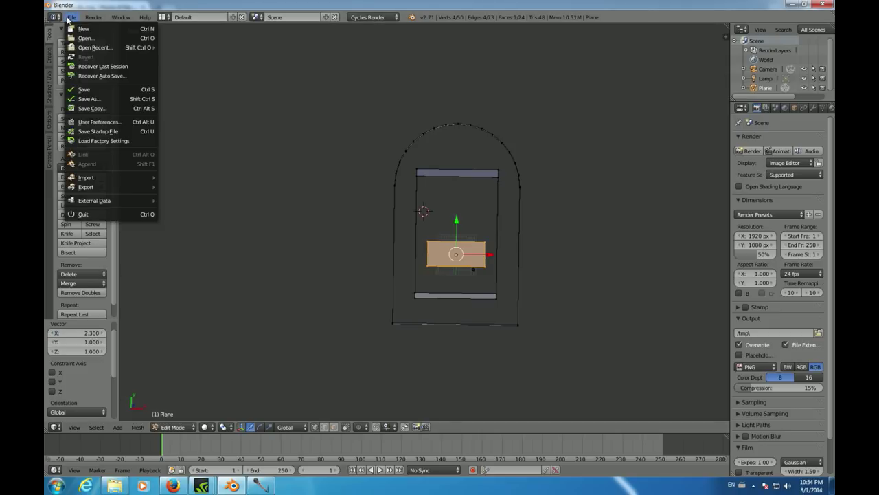
pyautogui.click(84, 89)
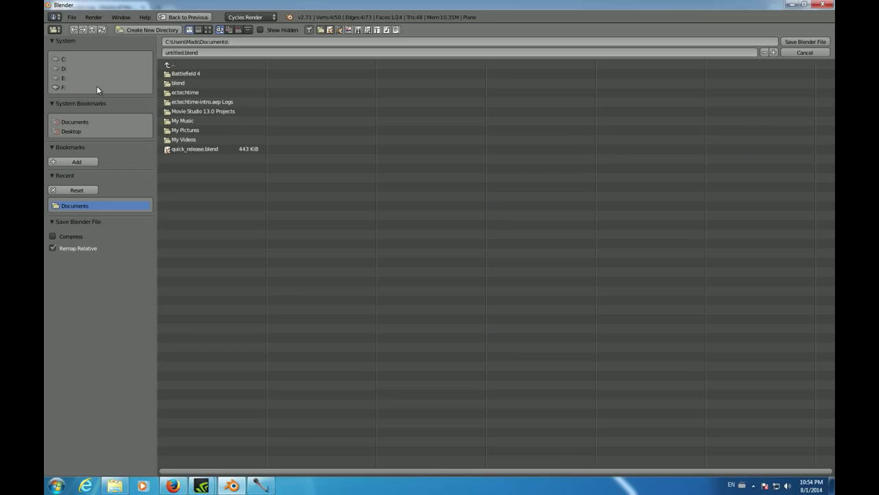
pyautogui.doubleClick(177, 52)
pyautogui.write('myobject')
pyautogui.click(803, 43)
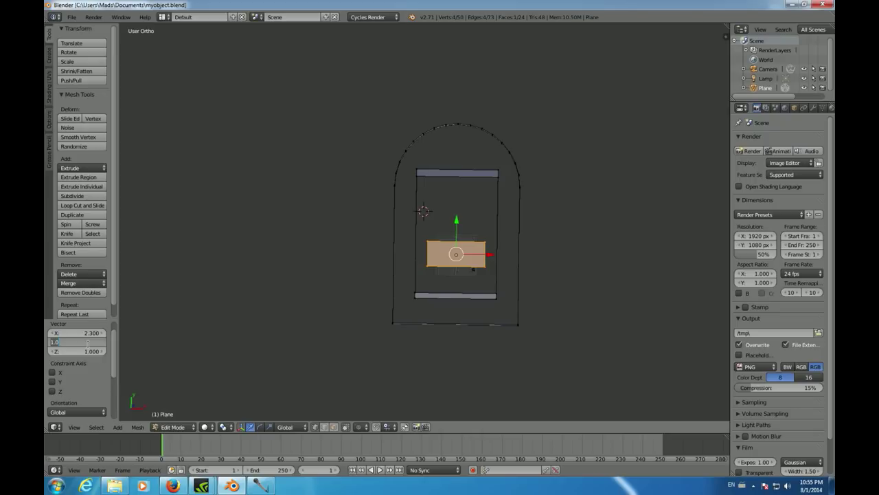
# Scale the plane 3.5 along Y and move it up by 8
pyautogui.write('3.5')
pyautogui.press('Return')
pyautogui.press('KP_7')
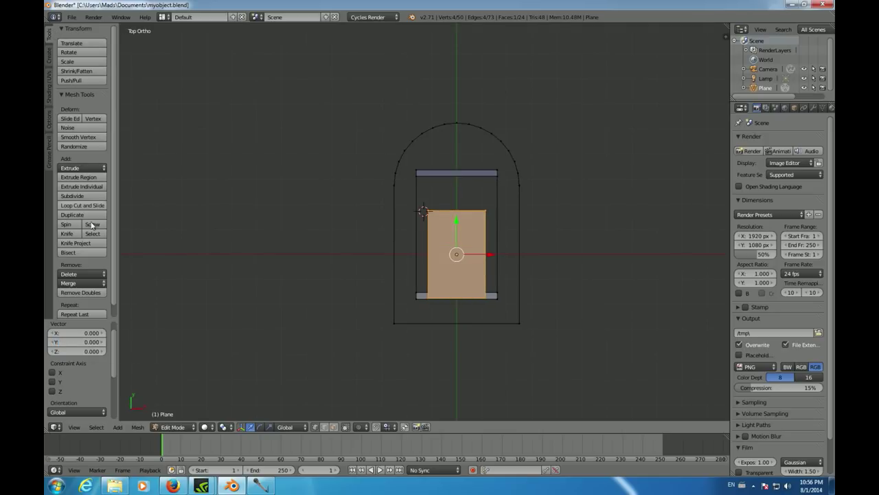
pyautogui.click(88, 341)
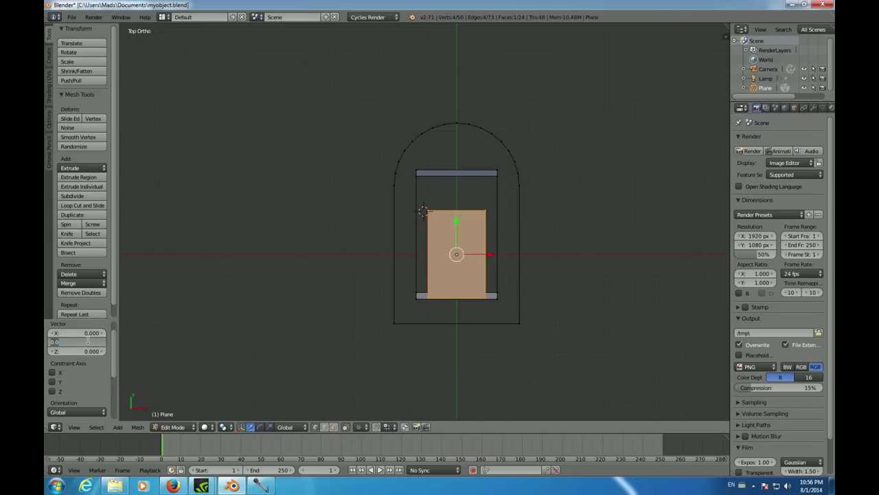
pyautogui.write('8')
pyautogui.press('Return')
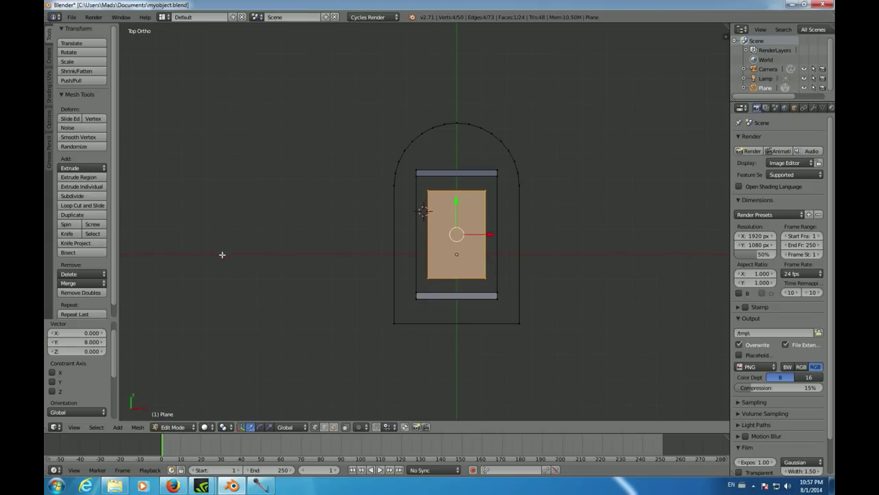
# In vertex select mode, delete only the plane's face, leaving its rectangular outline
pyautogui.click(315, 427)
pyautogui.press('x')
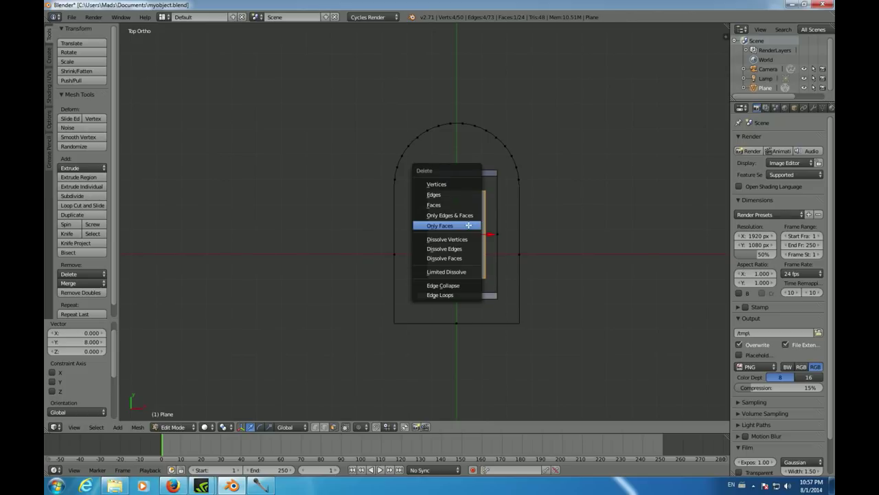
pyautogui.click(465, 226)
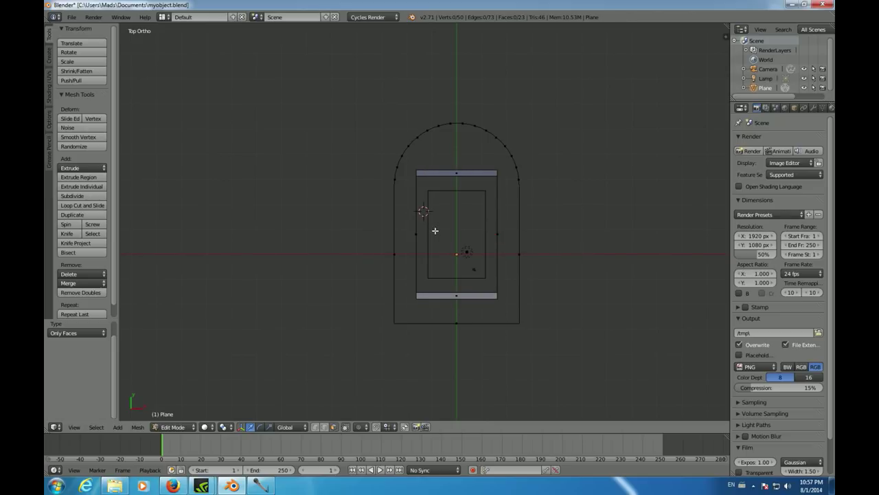
pyautogui.moveTo(553, 220); pyautogui.dragTo(380, 185, button='middle')
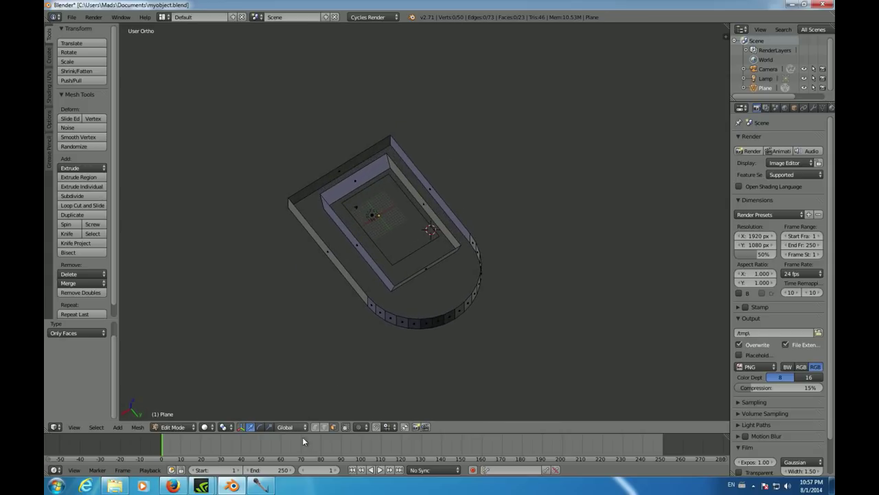
# Select the inner rectangle edge loop and extrude it -7.5 along Z into frame walls
pyautogui.rightClick(387, 175)
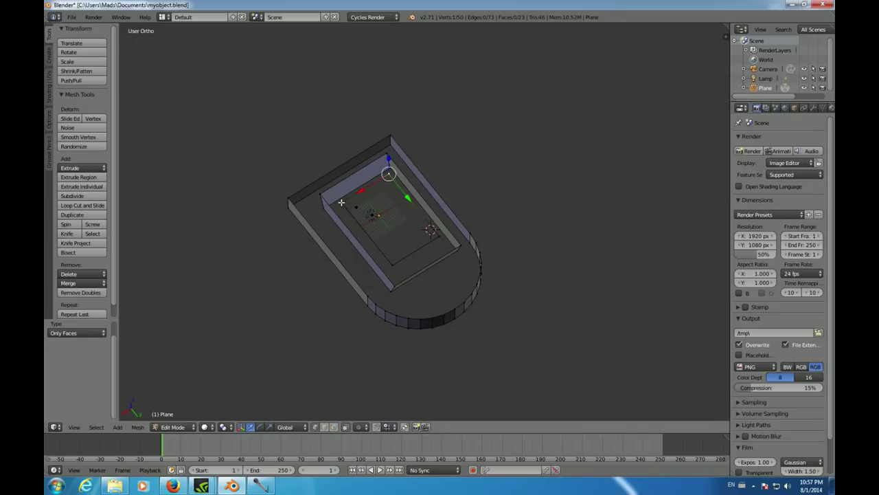
pyautogui.keyDown('alt'); pyautogui.rightClick(397, 263); pyautogui.keyUp('alt')
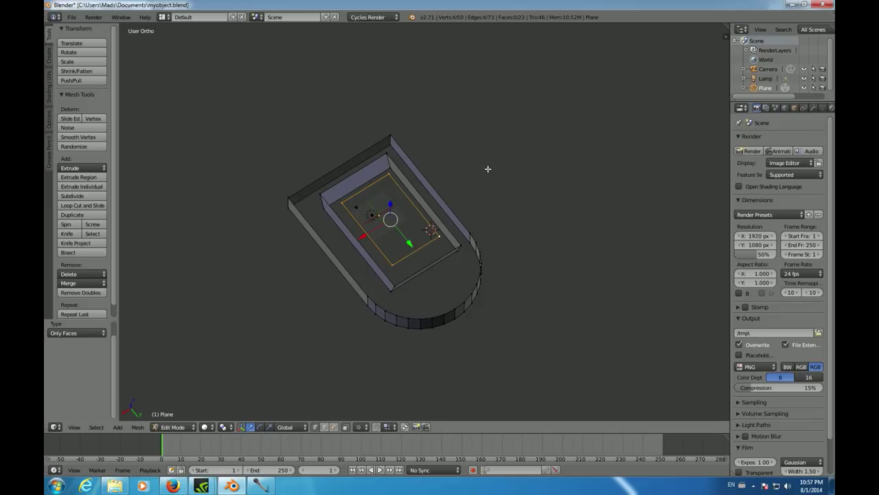
pyautogui.moveTo(481, 168); pyautogui.dragTo(520, 134, button='middle')
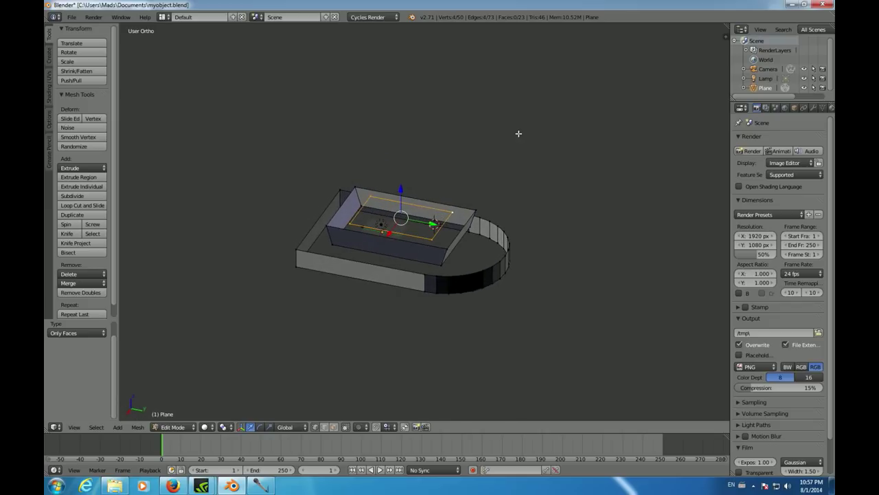
pyautogui.press('e')
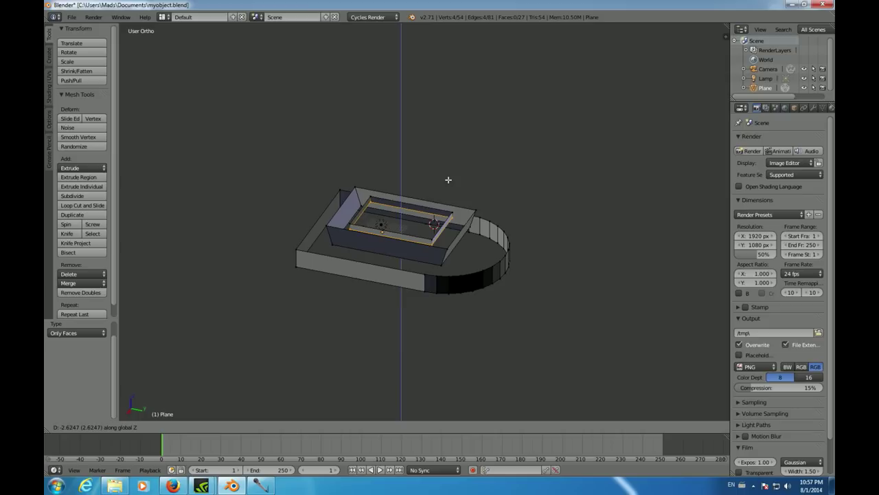
pyautogui.write('-7.5')
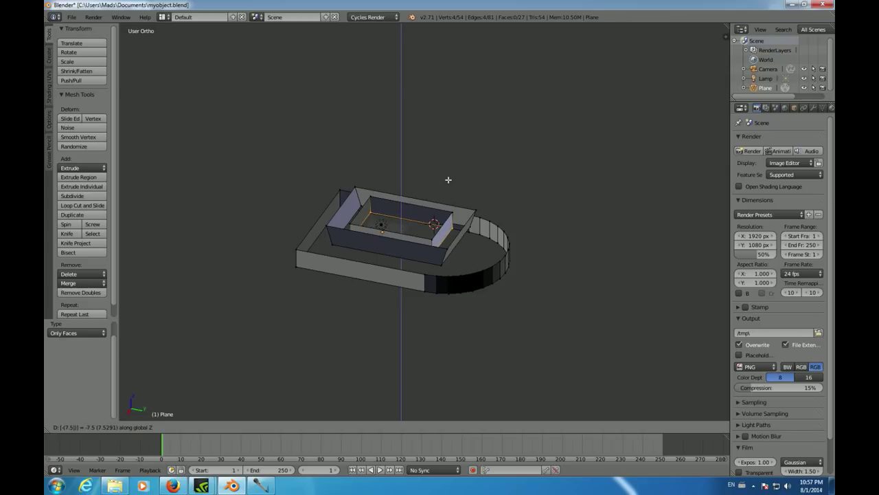
pyautogui.press('Return')
pyautogui.moveTo(549, 196); pyautogui.dragTo(349, 206, button='middle')
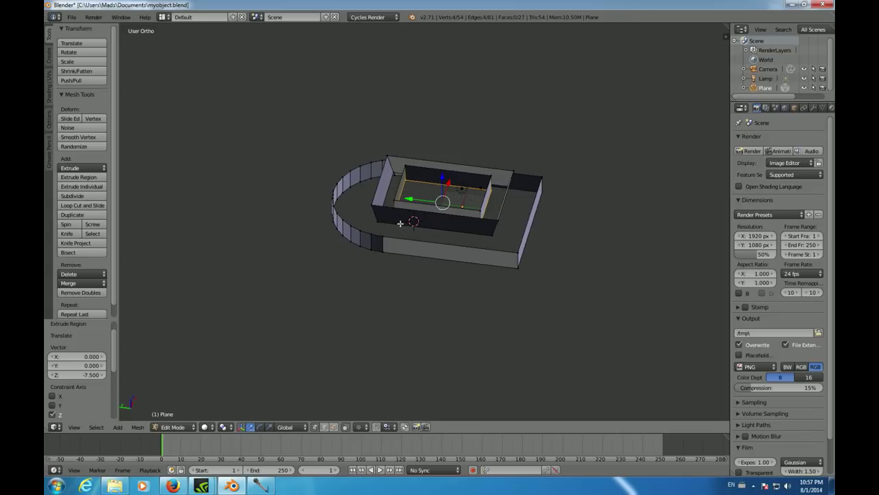
pyautogui.moveTo(630, 200); pyautogui.dragTo(516, 189, button='middle')
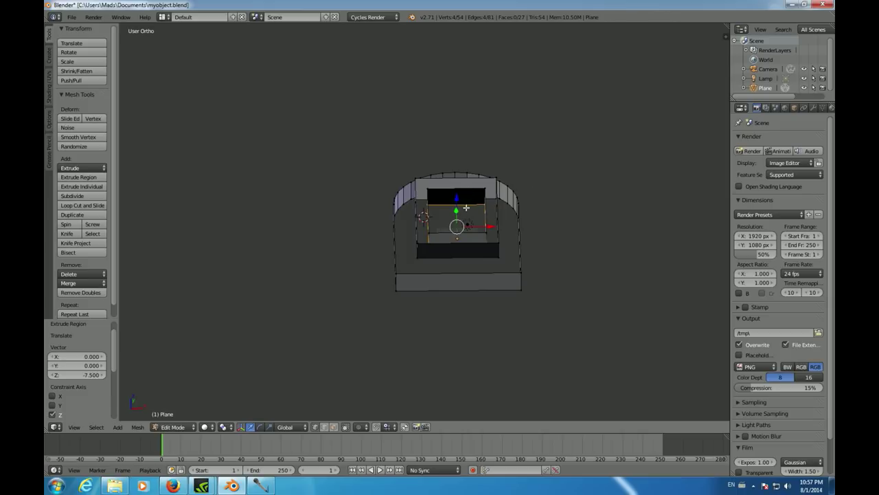
pyautogui.moveTo(592, 200); pyautogui.dragTo(545, 227, button='middle')
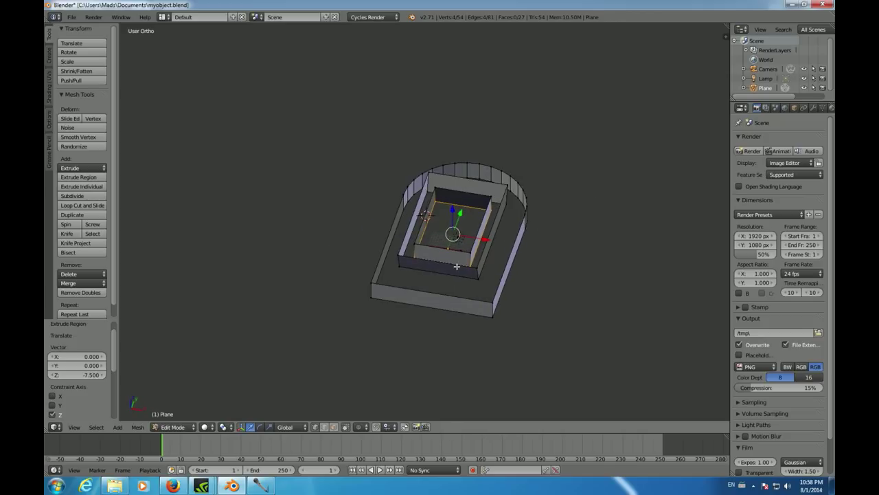
pyautogui.moveTo(521, 284); pyautogui.dragTo(626, 228, button='middle')
pyautogui.press('KP_7')
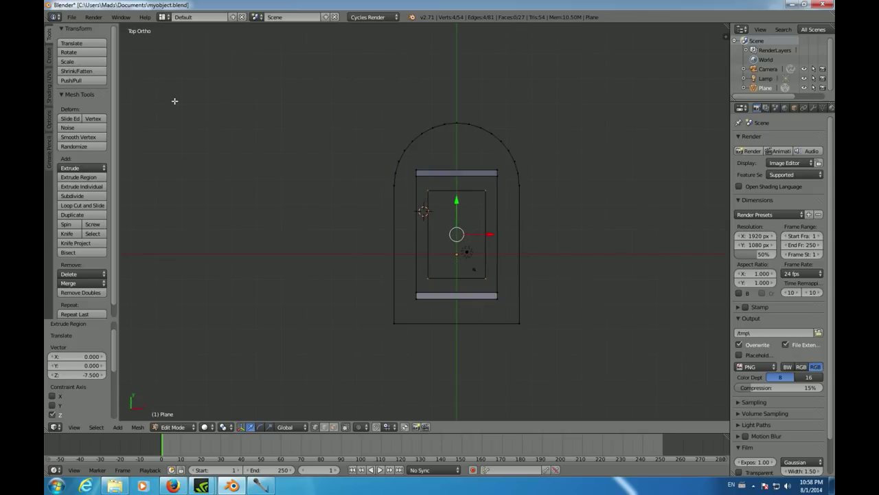
# Deselect all and add a circle mesh with radius 3.5
pyautogui.press('a')
pyautogui.click(49, 63)
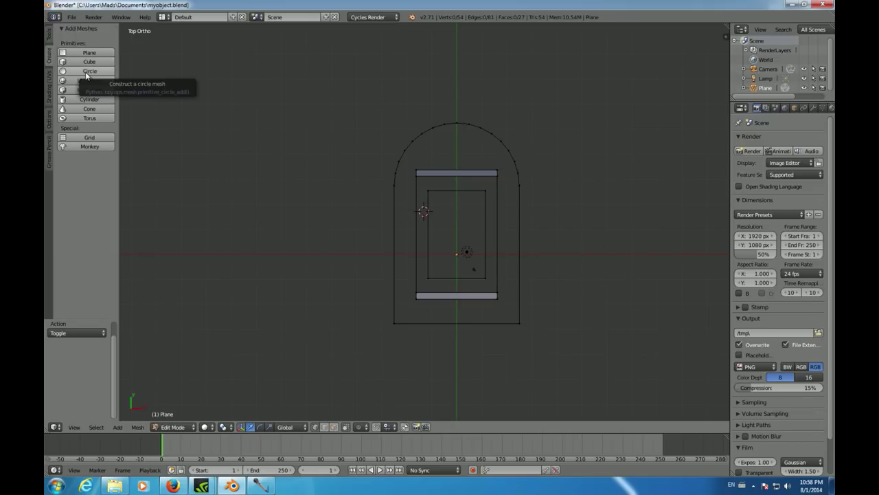
pyautogui.click(88, 72)
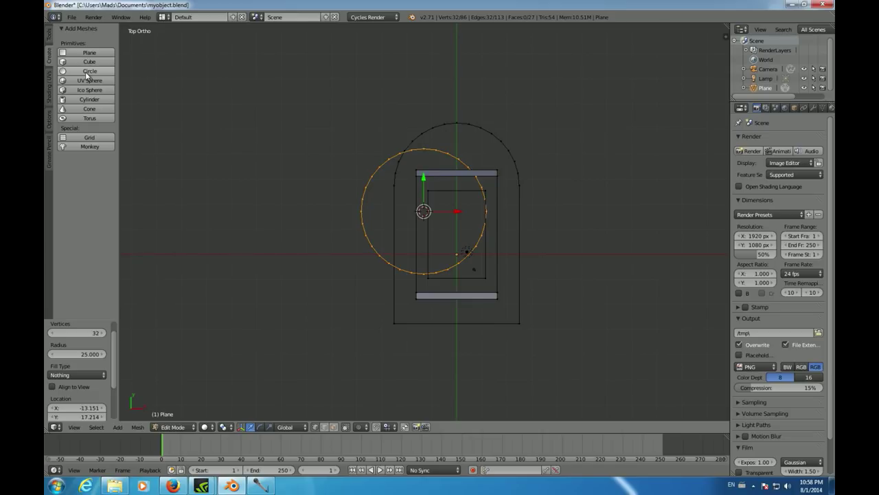
pyautogui.click(80, 354)
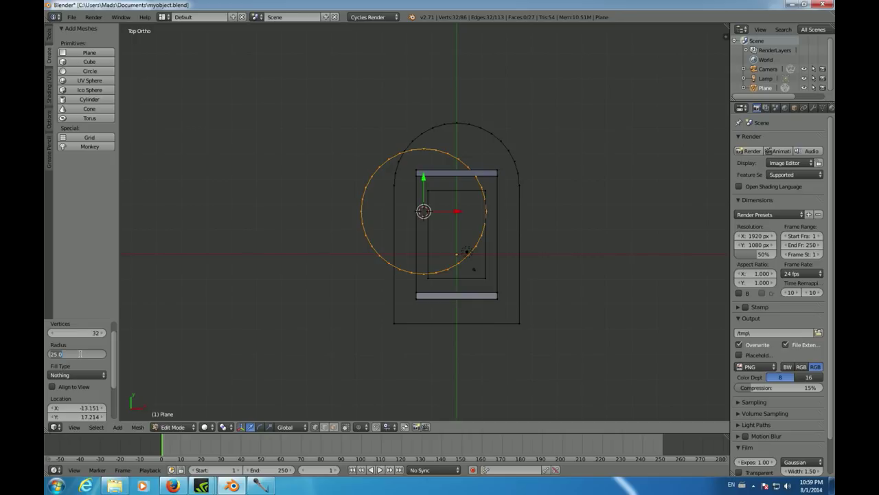
pyautogui.press('BackSpace')
pyautogui.write('3.5')
pyautogui.press('Return')
# Centre the circle at X 0, Y 0 at height 8.25
pyautogui.scroll(-3, 116, 380)
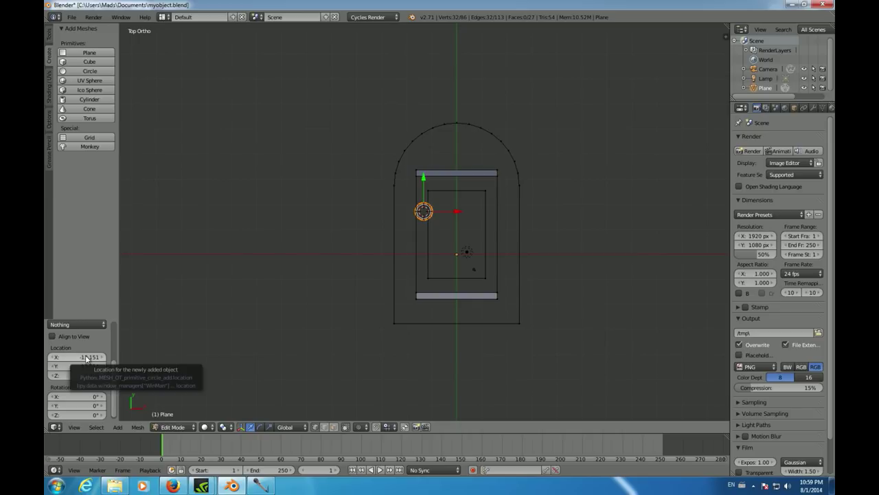
pyautogui.click(86, 357)
pyautogui.write('0')
pyautogui.press('Return')
pyautogui.click(82, 366)
pyautogui.write('0')
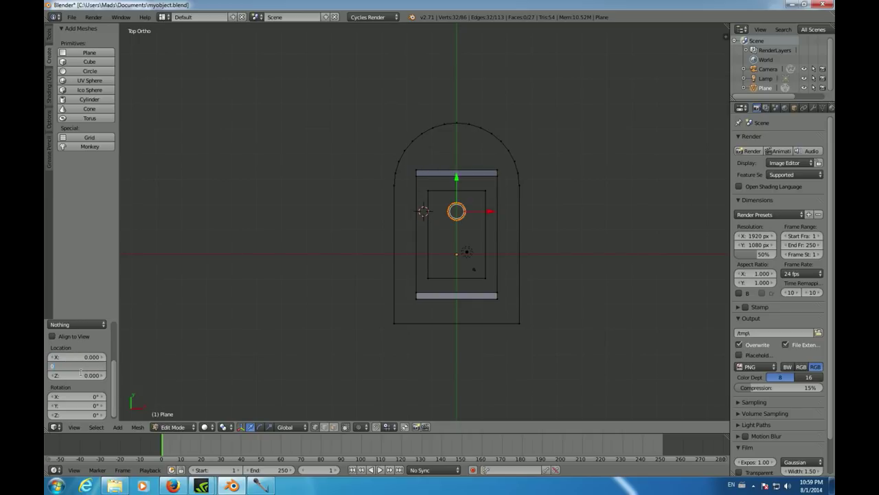
pyautogui.press('Return')
pyautogui.click(82, 375)
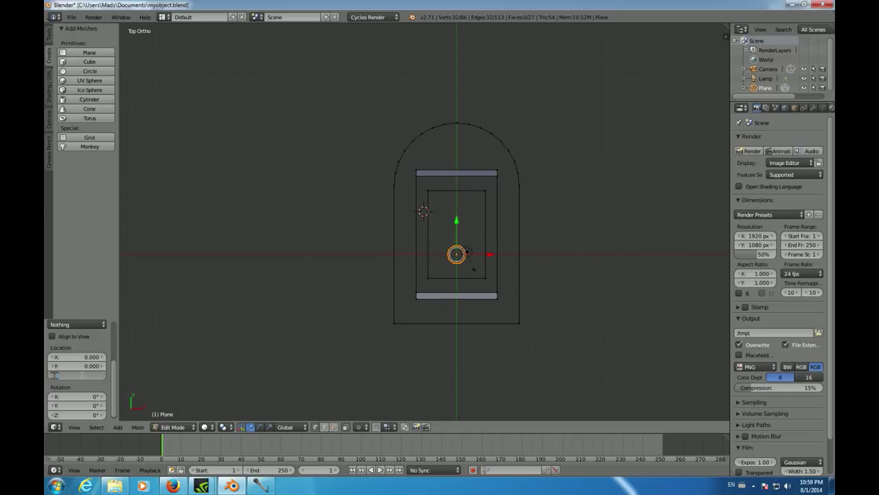
pyautogui.write('0.25')
pyautogui.press('Return')
pyautogui.moveTo(252, 293); pyautogui.dragTo(227, 302, button='middle')
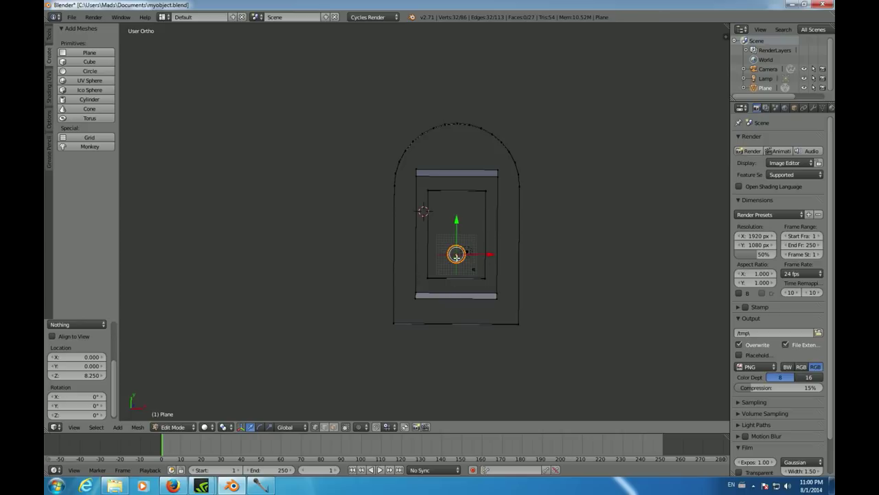
# Set the circle's Y location to 8 and begin extruding the ring
pyautogui.click(88, 367)
pyautogui.write('8')
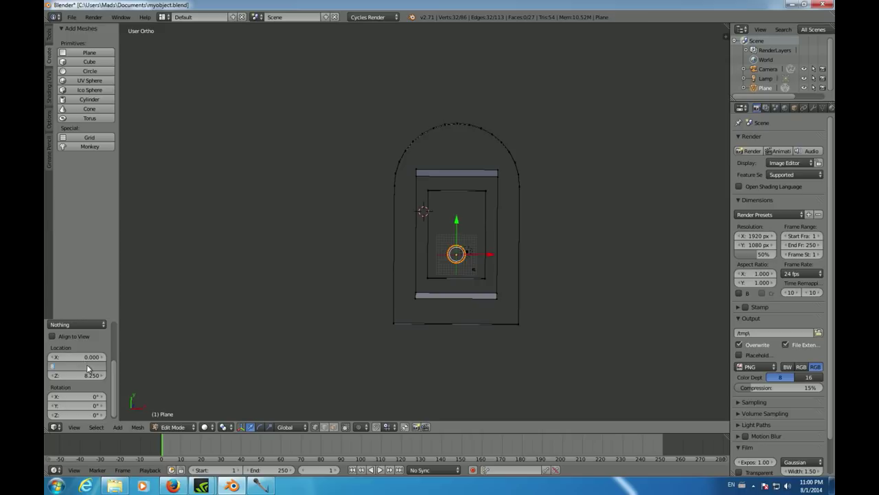
pyautogui.press('Return')
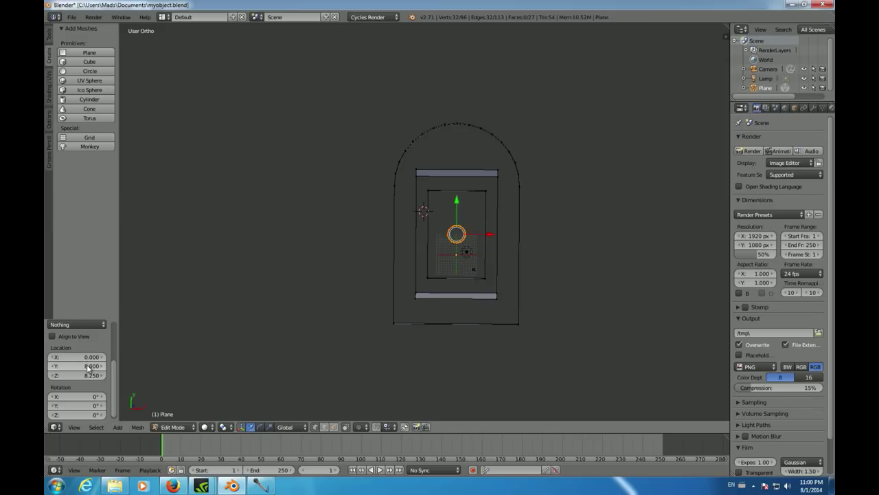
pyautogui.moveTo(177, 345); pyautogui.dragTo(344, 204, button='middle')
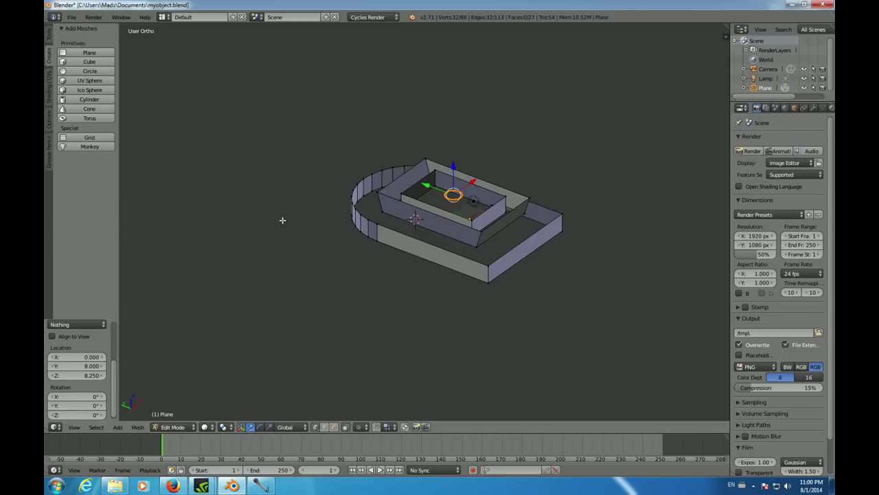
pyautogui.press('e')
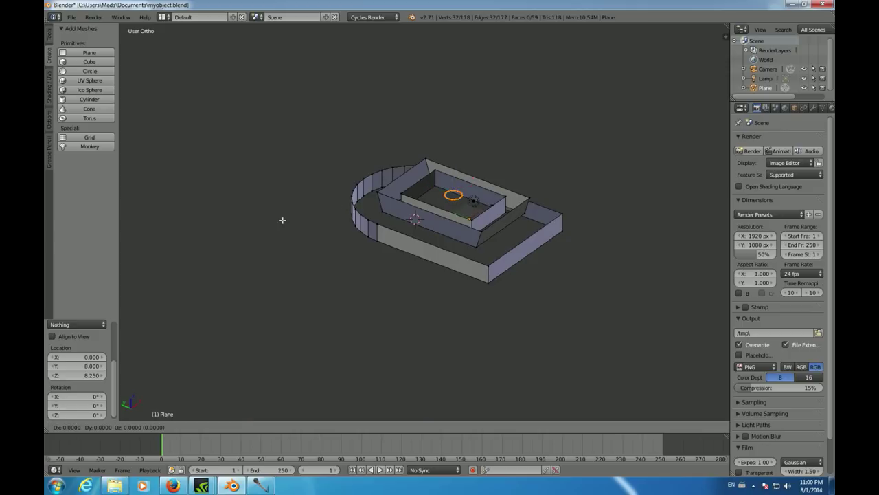
# Extrude the circle ring -16.25 along Z to form the first hole cylinder
pyautogui.press('z')
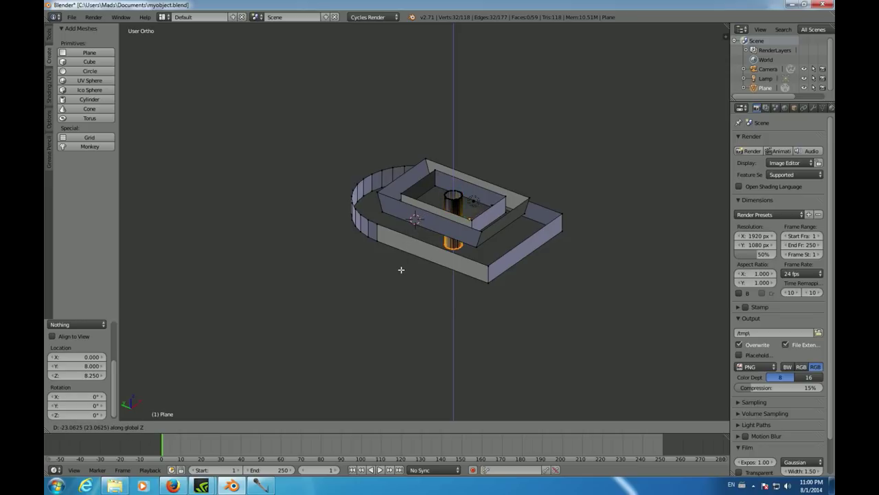
pyautogui.write('-16.25')
pyautogui.press('Return')
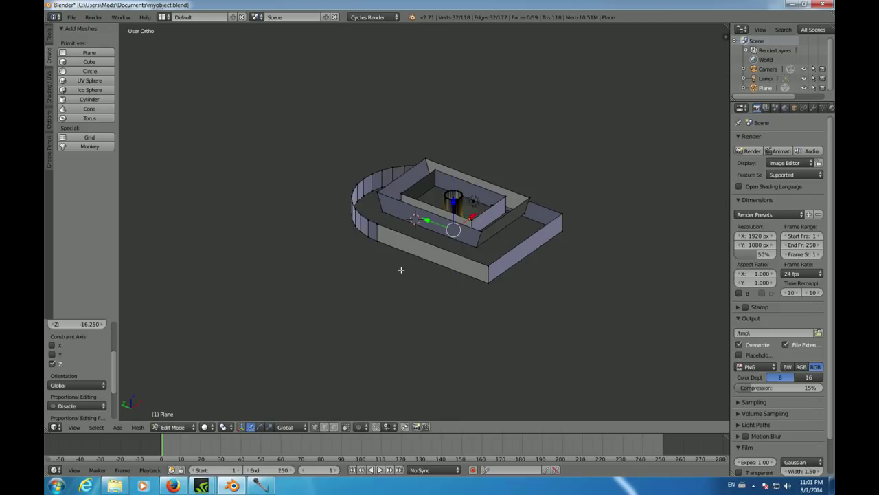
pyautogui.moveTo(401, 269); pyautogui.dragTo(367, 292, button='middle')
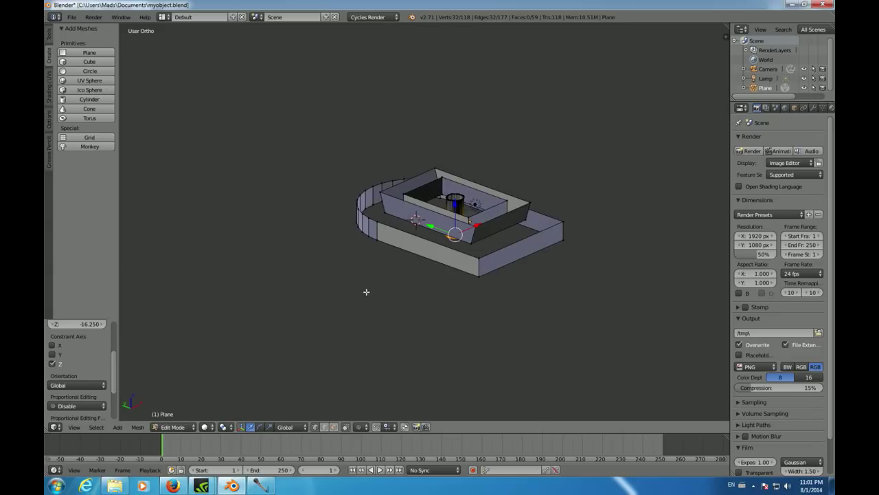
pyautogui.moveTo(612, 217); pyautogui.dragTo(495, 264, button='middle')
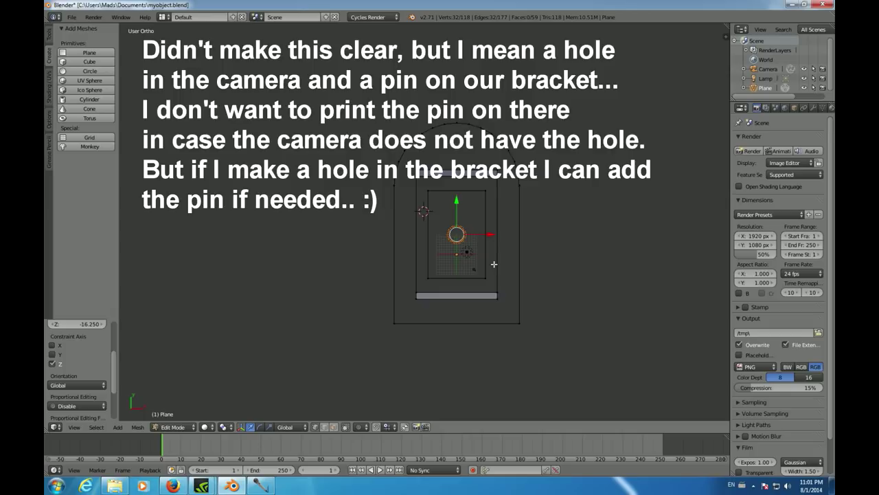
# Add another Circle mesh from the Create tab's Add Meshes list
pyautogui.click(88, 71)
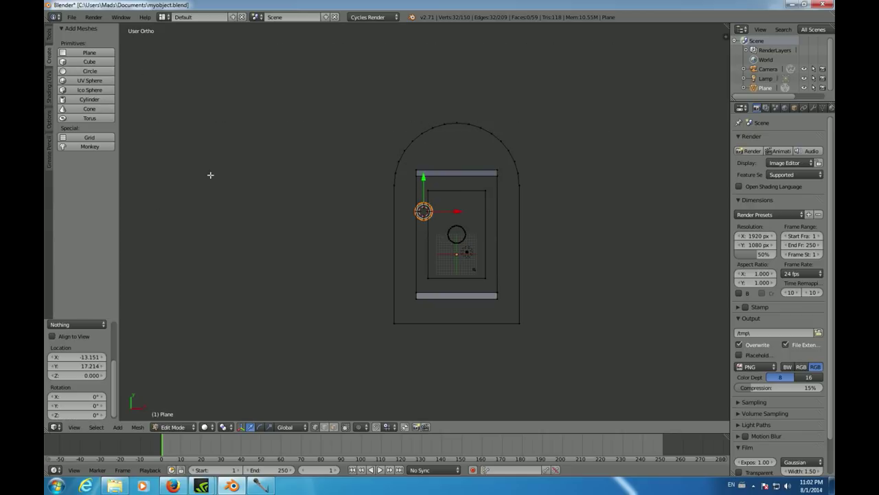
# Place the new circle at X 0, Y 8, Z 8.25
pyautogui.click(83, 356)
pyautogui.write('0')
pyautogui.press('Return')
pyautogui.click(78, 366)
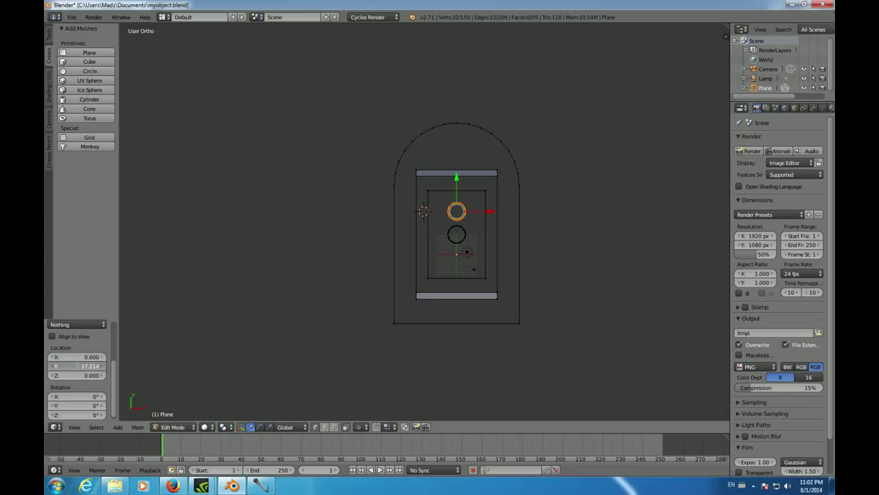
pyautogui.write('8')
pyautogui.press('Return')
pyautogui.write('8')
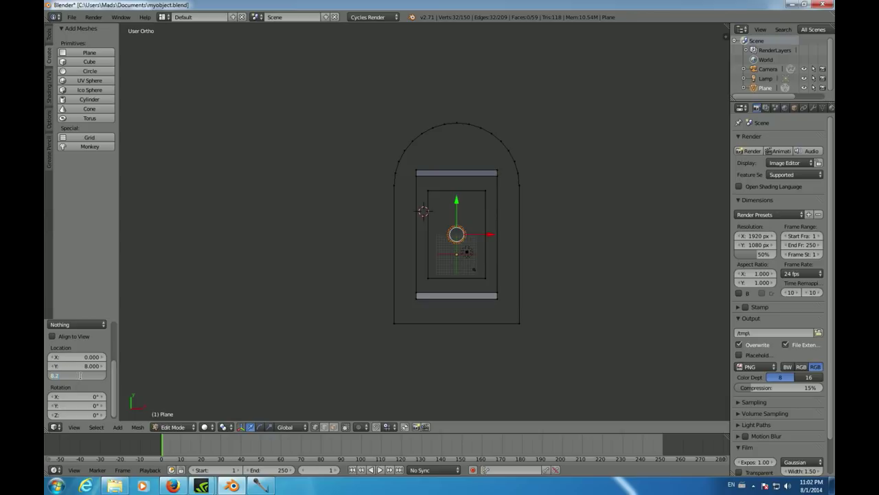
pyautogui.write('.25')
pyautogui.press('Return')
# Set the circle's radius to 2 and start changing its Y location to -6
pyautogui.moveTo(113, 368); pyautogui.dragTo(118, 324)
pyautogui.scroll(-1, 118, 324)
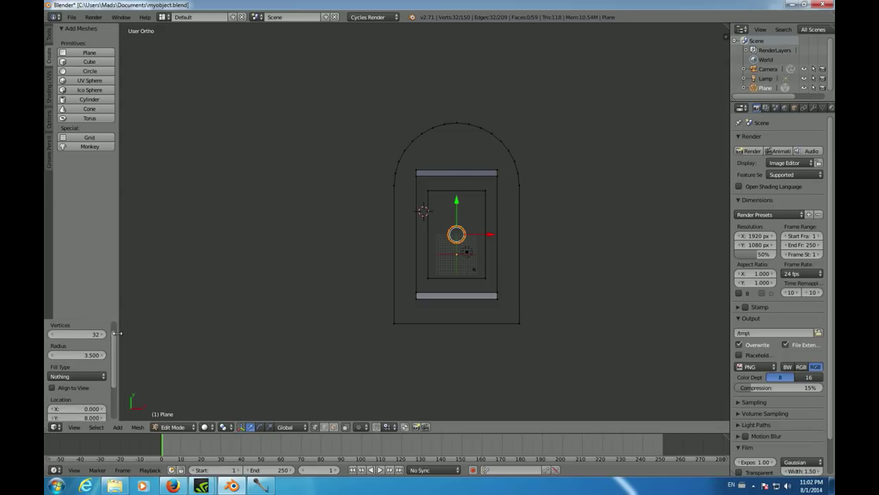
pyautogui.click(95, 355)
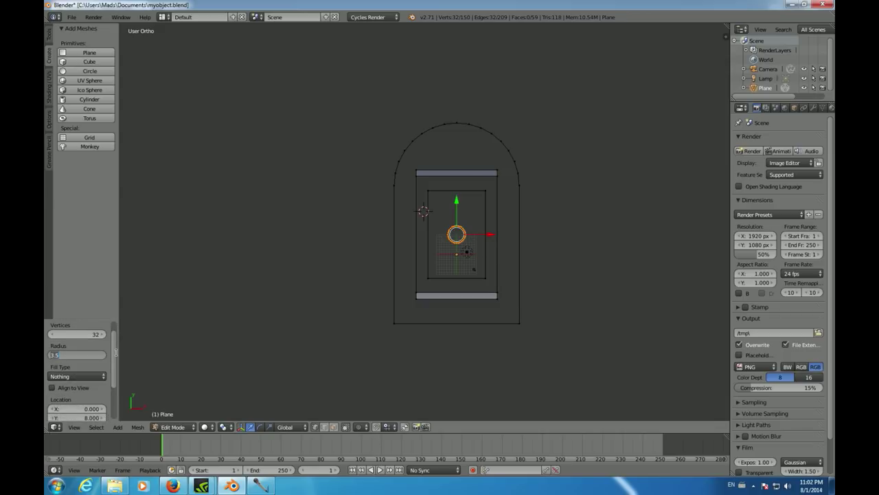
pyautogui.write('2')
pyautogui.press('Return')
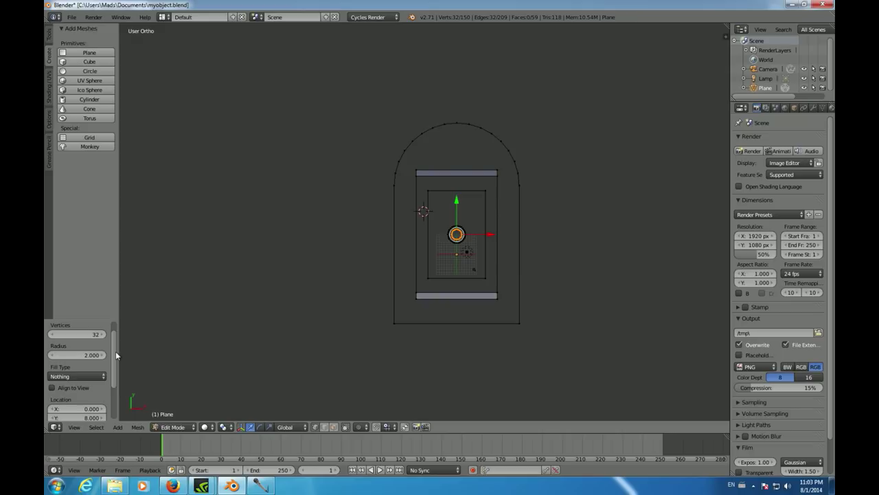
pyautogui.moveTo(115, 351); pyautogui.dragTo(119, 368)
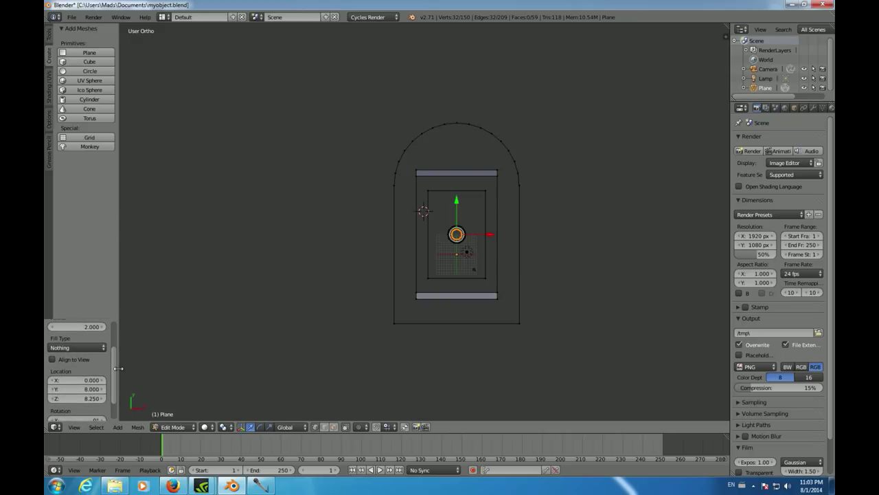
pyautogui.click(78, 390)
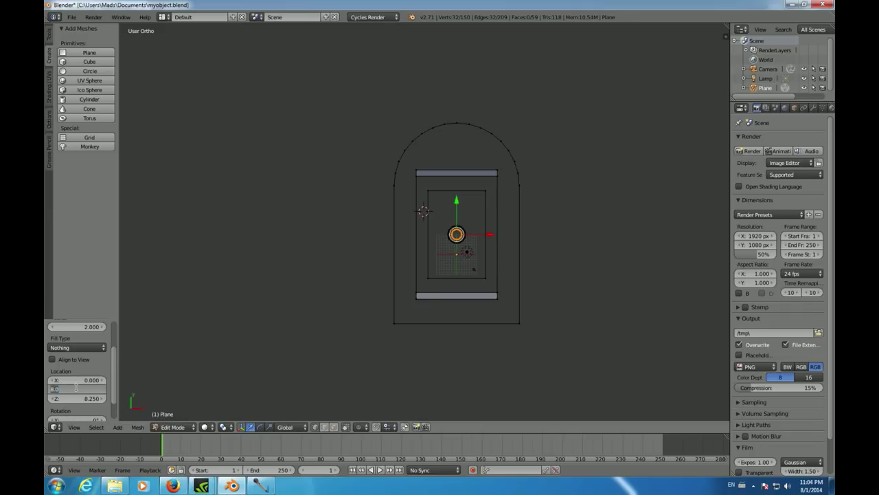
pyautogui.write('-6')
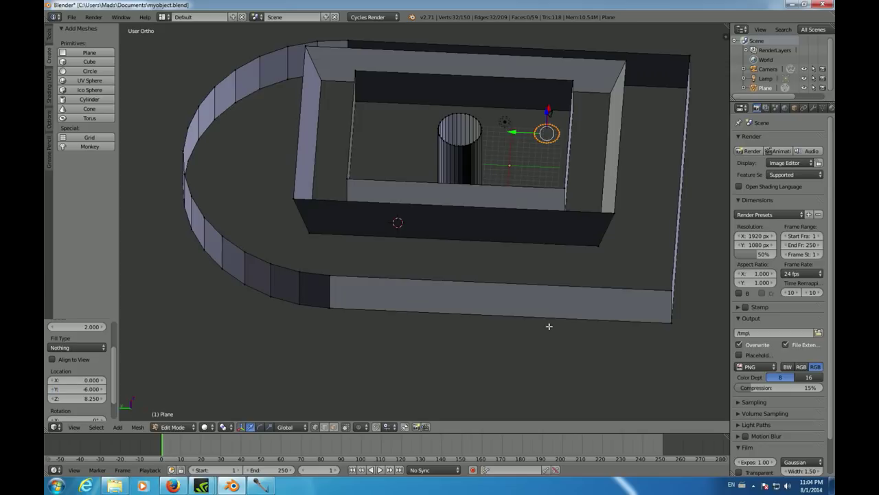
# Lower the second circle to Z 0.75 and check it from the side
pyautogui.moveTo(556, 334); pyautogui.dragTo(563, 307, button='middle')
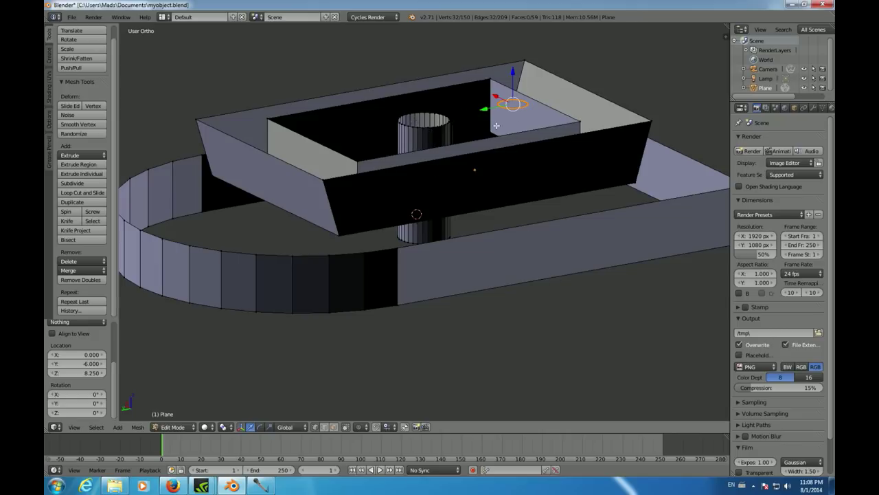
pyautogui.moveTo(500, 282); pyautogui.dragTo(508, 302, button='middle')
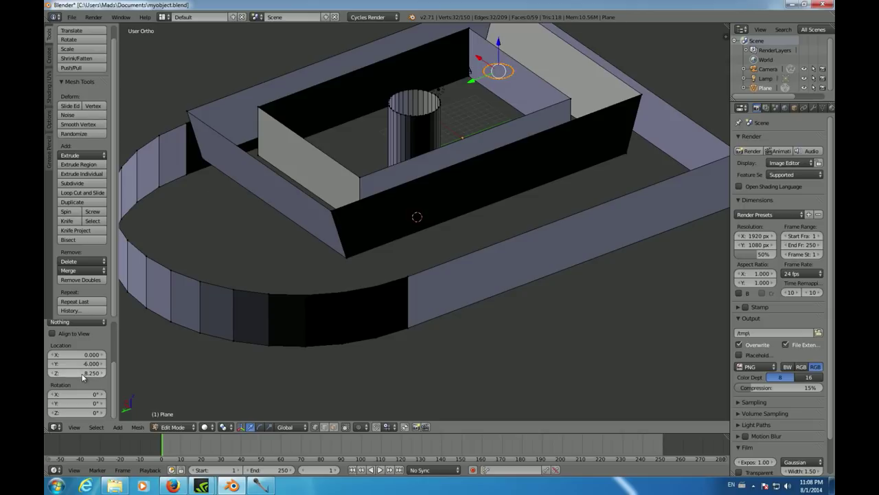
pyautogui.click(86, 373)
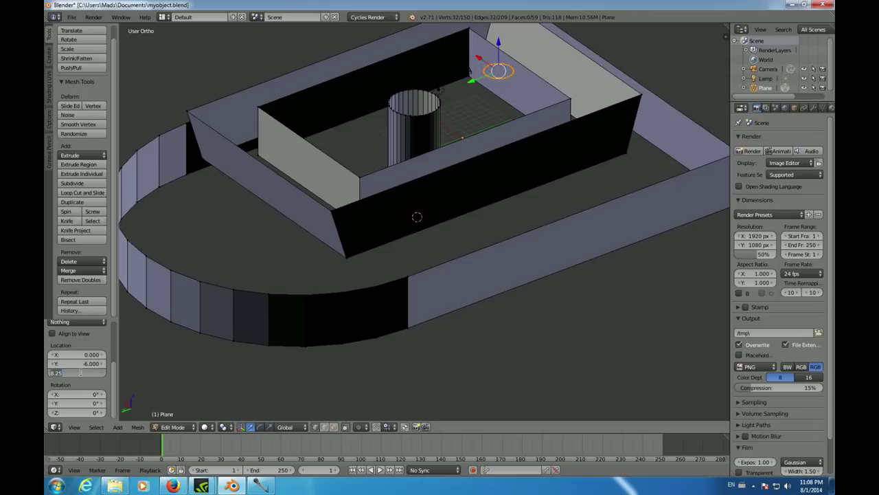
pyautogui.write('0')
pyautogui.press('Return')
pyautogui.moveTo(566, 316); pyautogui.dragTo(530, 279, button='middle')
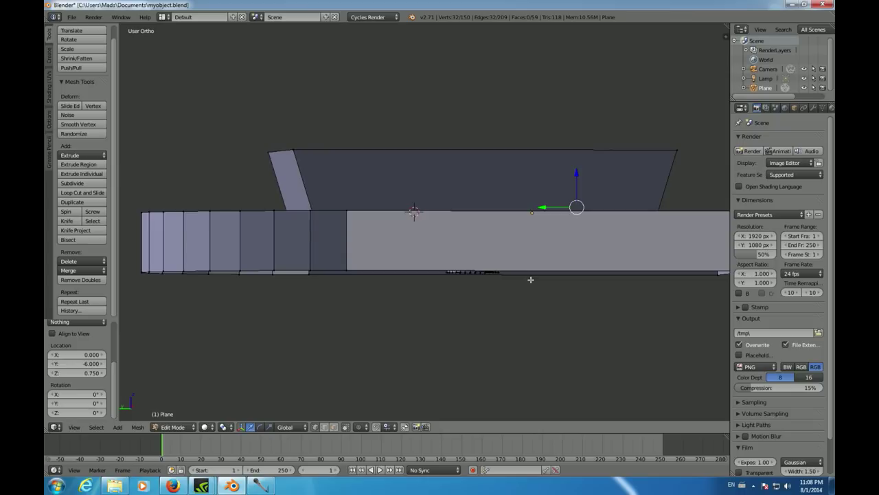
pyautogui.moveTo(529, 280); pyautogui.dragTo(415, 127, button='middle')
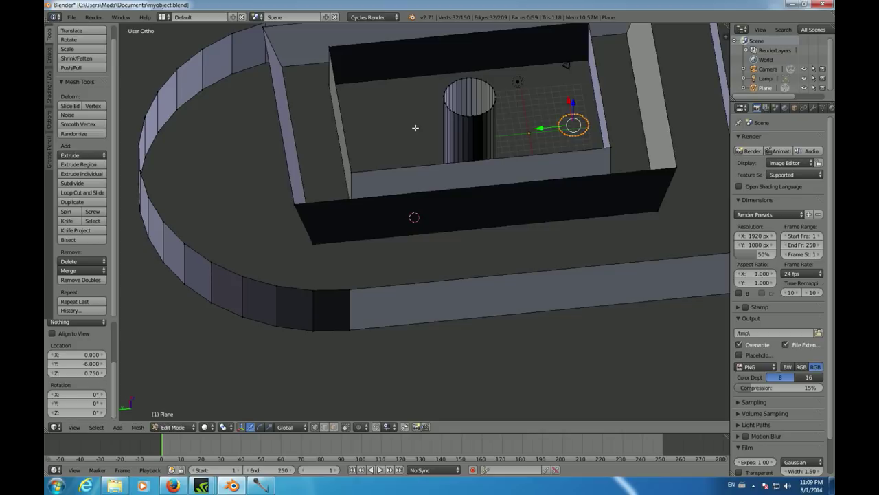
# Deselect all and box-select the first cylinder
pyautogui.press('a')
pyautogui.press('b')
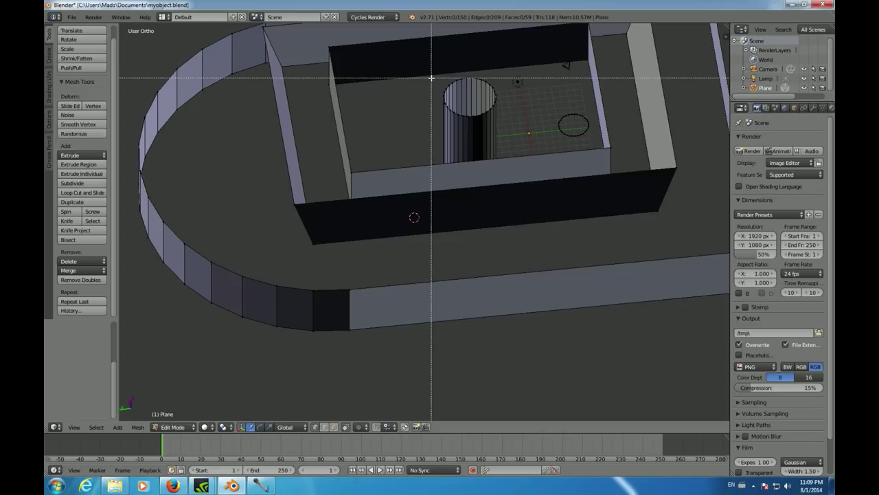
pyautogui.moveTo(440, 77); pyautogui.dragTo(505, 120)
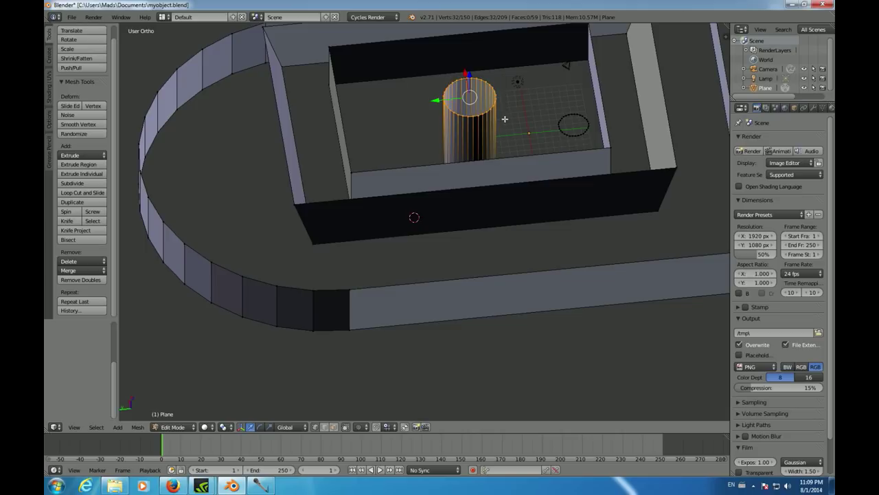
# Translate the selected cylinder -7.5 along Z
pyautogui.click(69, 31)
pyautogui.click(69, 31)
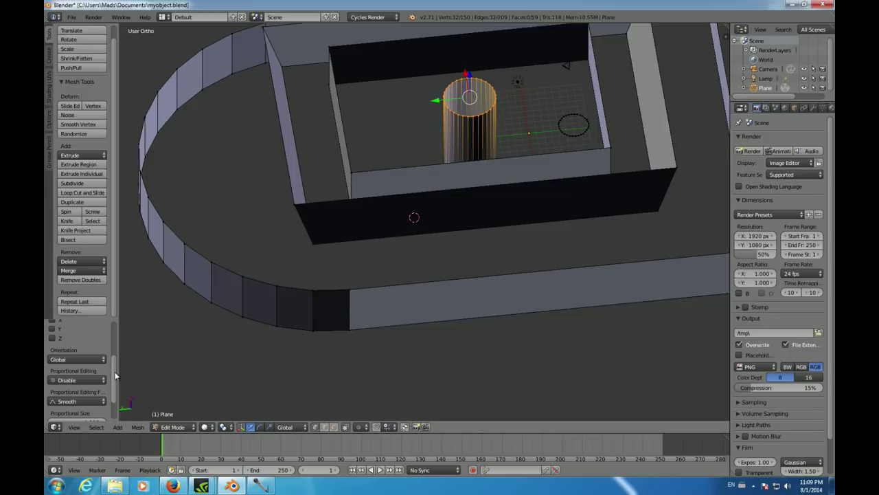
pyautogui.scroll(3, 79, 359)
pyautogui.moveTo(79, 358); pyautogui.dragTo(76, 365)
pyautogui.click(75, 365)
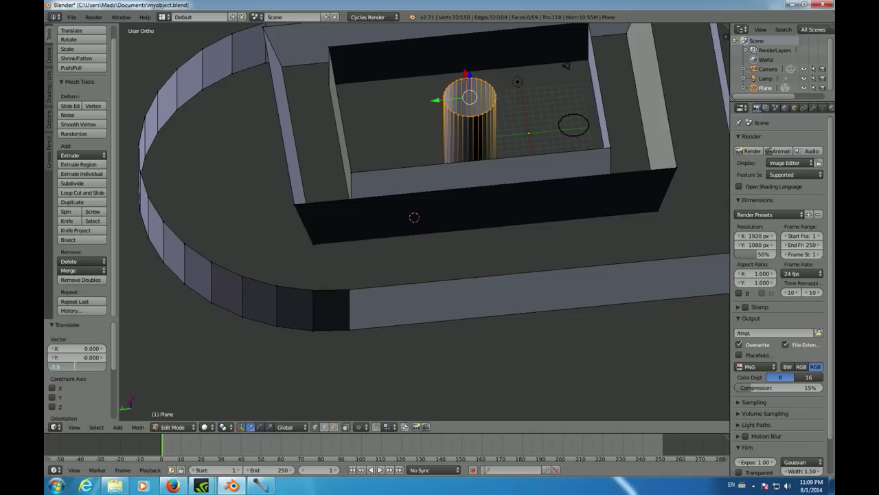
pyautogui.write('-7.5')
pyautogui.press('Return')
pyautogui.moveTo(439, 296); pyautogui.dragTo(422, 319, button='middle')
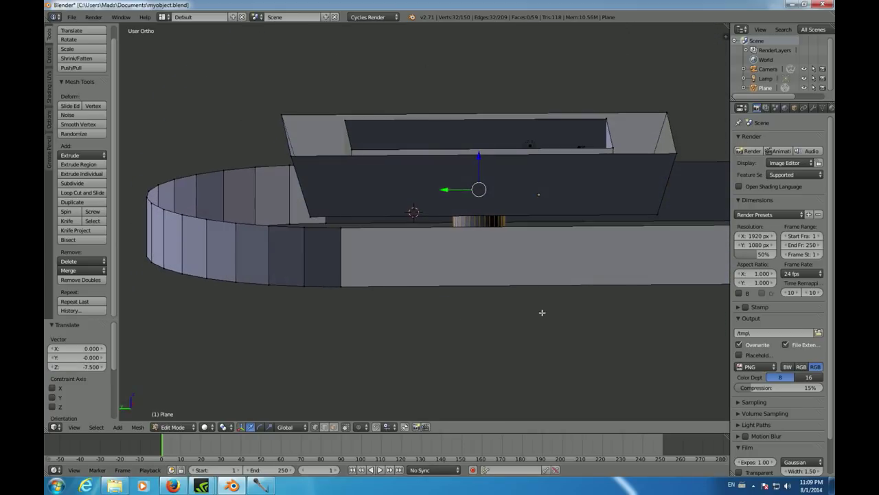
pyautogui.click(206, 427)
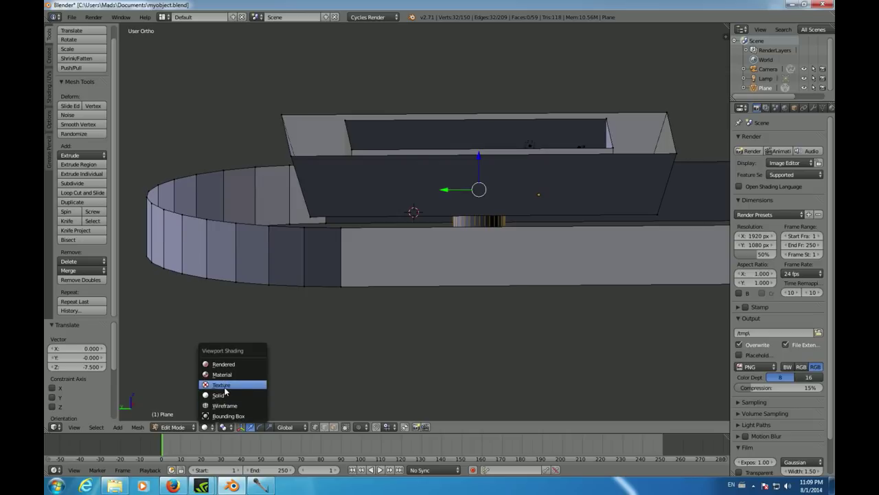
# Switch to wireframe shading and select the small circle ring
pyautogui.click(221, 406)
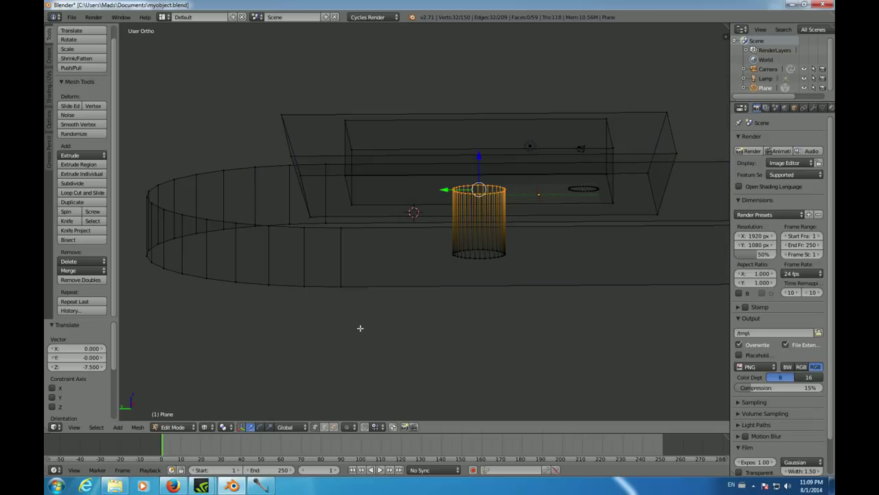
pyautogui.moveTo(492, 285); pyautogui.dragTo(435, 67, button='middle')
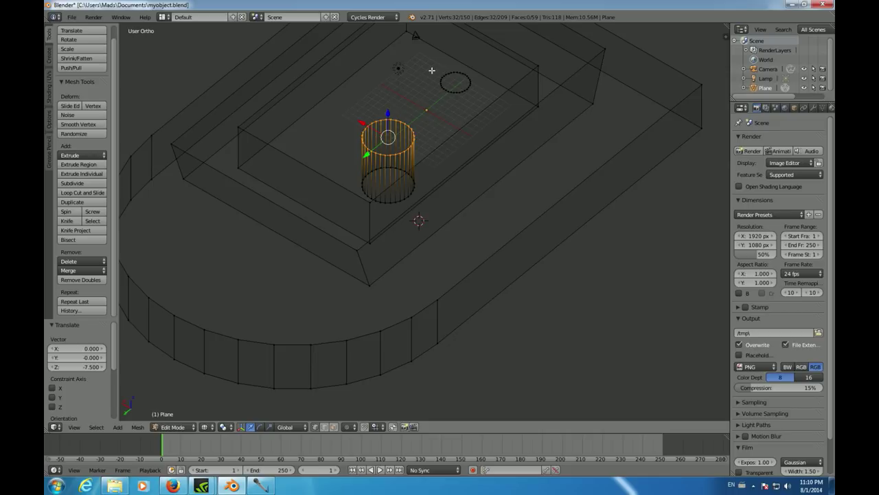
pyautogui.press('a')
pyautogui.click(428, 65)
pyautogui.keyDown('alt'); pyautogui.rightClick(443, 78); pyautogui.keyUp('alt')
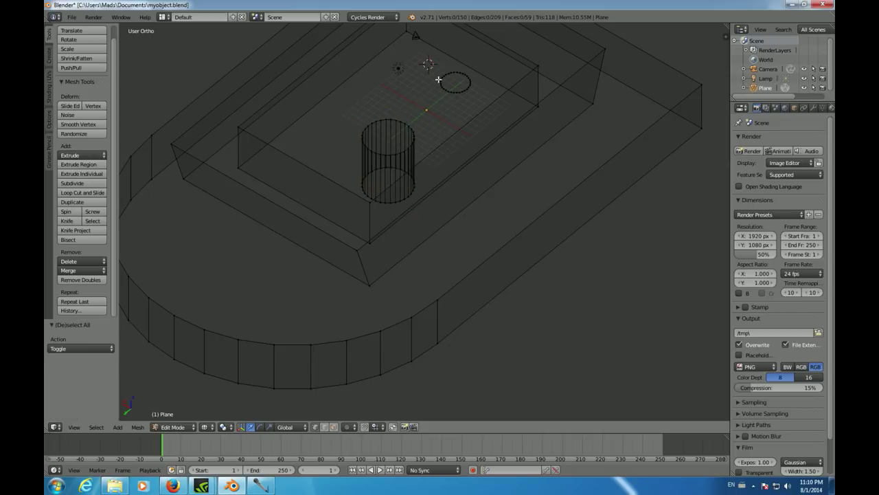
# Extrude the small ring in place, then extrude it vertically into a cylinder
pyautogui.press('e')
pyautogui.rightClick(523, 192)
pyautogui.press('e')
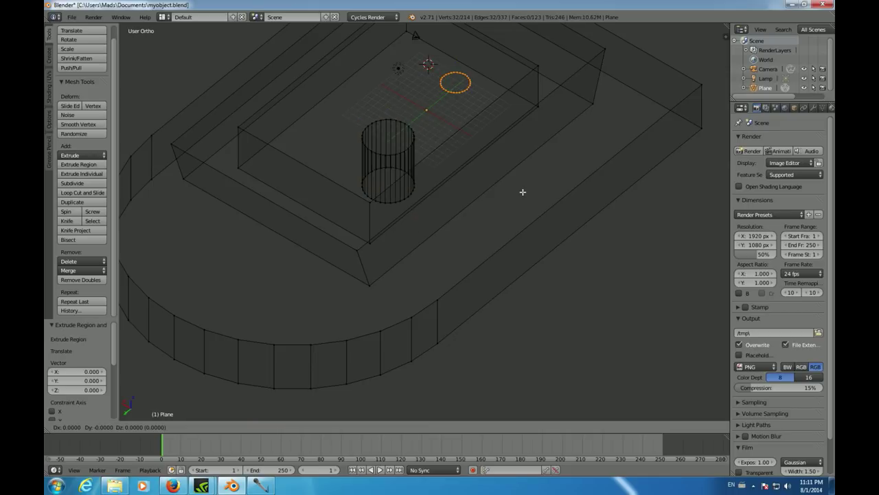
pyautogui.press('z')
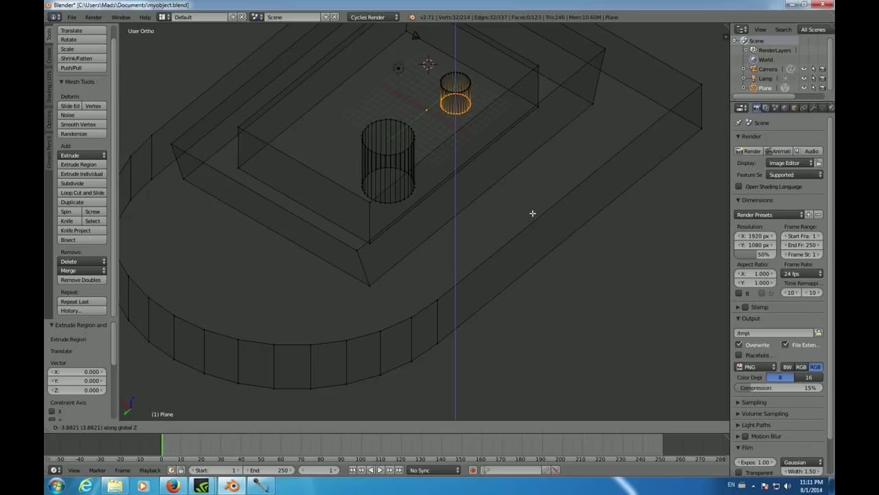
pyautogui.press('z')
pyautogui.press('z')
pyautogui.press('z')
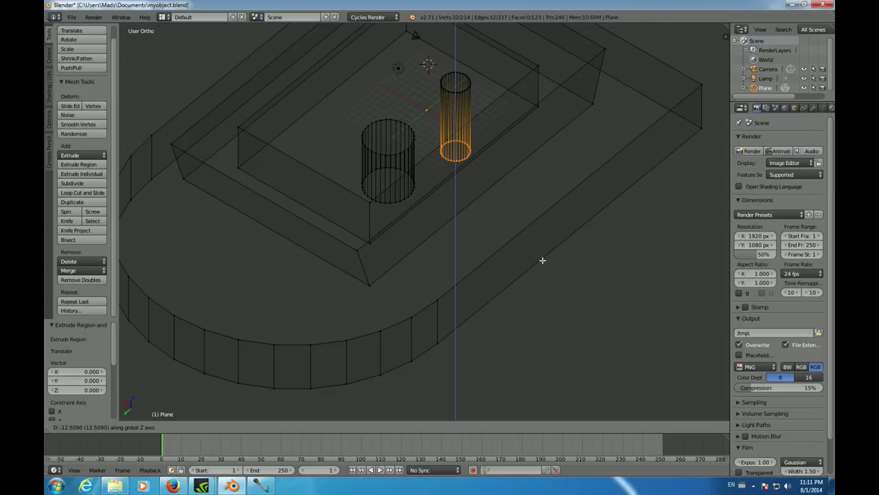
pyautogui.click(543, 261)
pyautogui.moveTo(544, 258); pyautogui.dragTo(548, 235, button='middle')
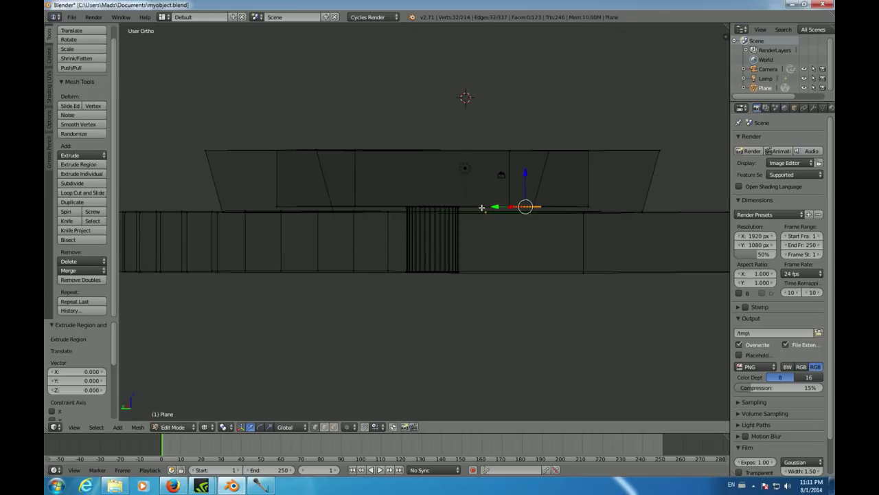
pyautogui.moveTo(513, 286); pyautogui.dragTo(538, 325, button='middle')
# Extrude the ring again by 8.75 units to complete the narrow second hole
pyautogui.press('e')
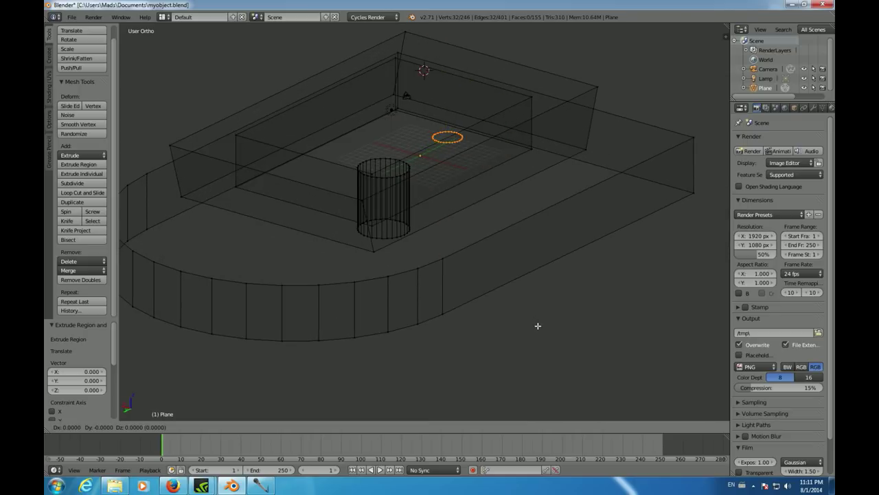
pyautogui.write('x-8.75')
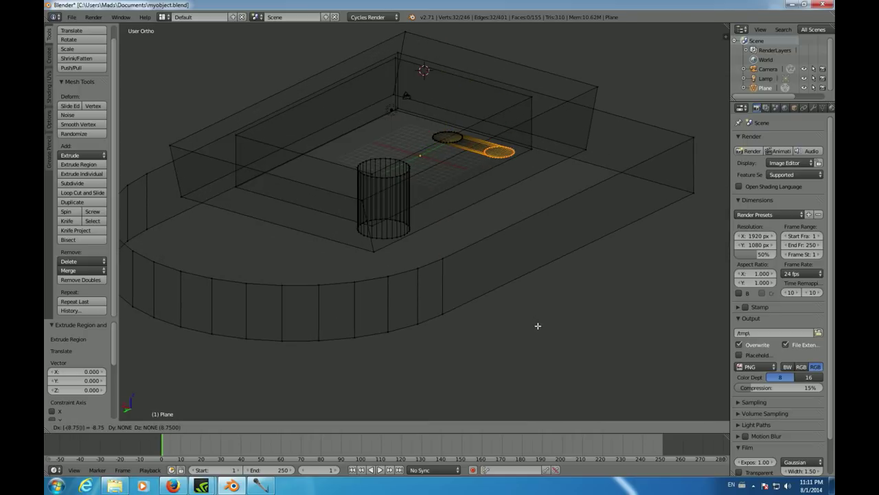
pyautogui.write('z')
pyautogui.press('Return')
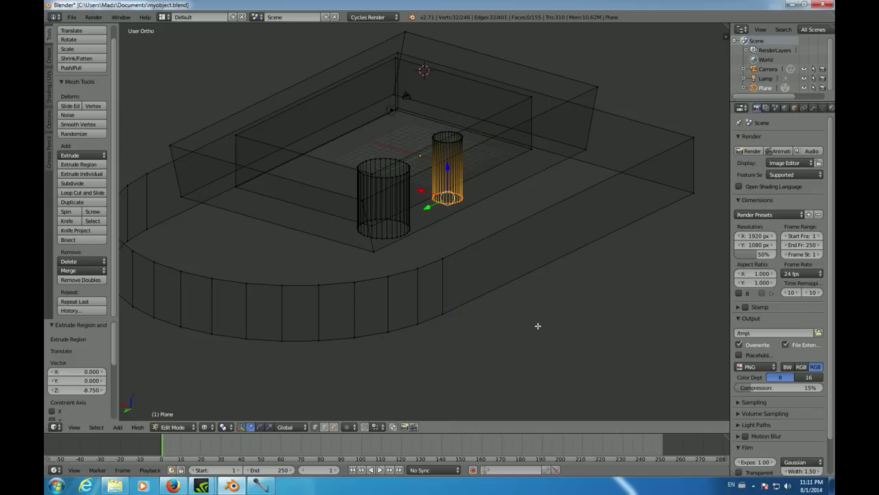
pyautogui.moveTo(538, 326); pyautogui.dragTo(363, 300, button='middle')
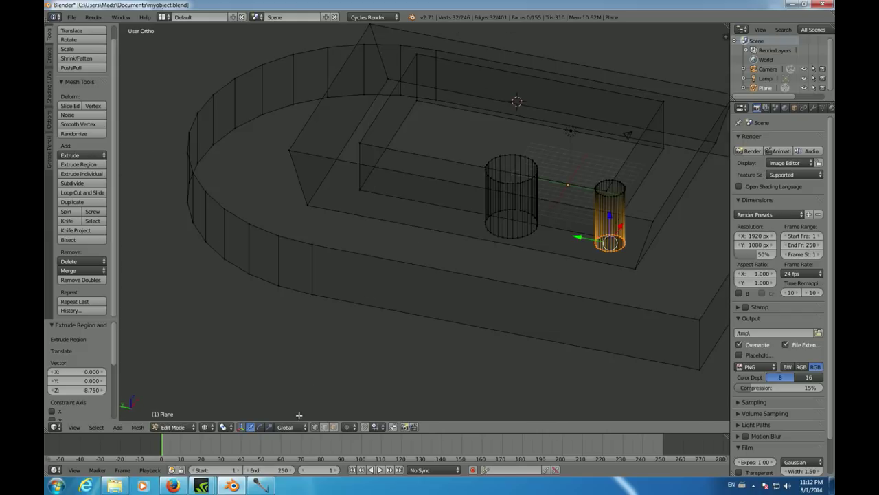
pyautogui.click(224, 426)
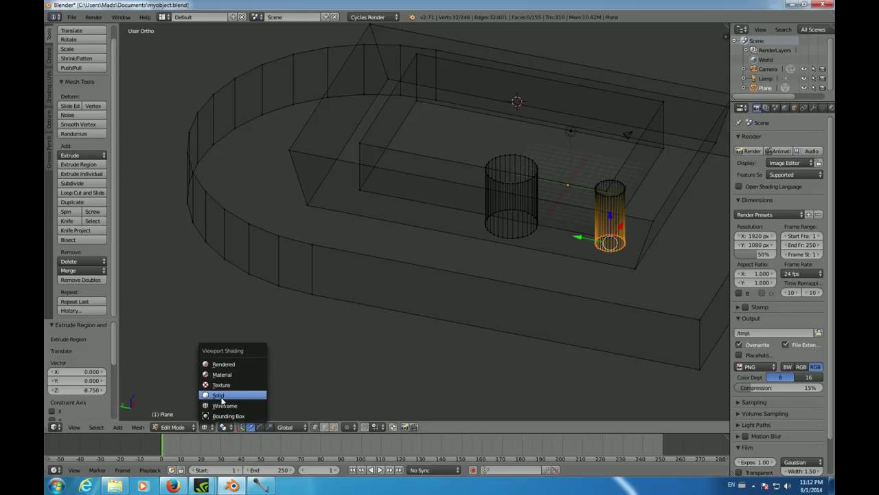
# Switch the viewport to Solid shading and orbit in close on the frame and cylinders
pyautogui.click(234, 391)
pyautogui.moveTo(371, 370); pyautogui.dragTo(271, 325, button='middle')
pyautogui.moveTo(401, 322)
pyautogui.mouseDown(button='middle')
pyautogui.moveTo(515, 304)
pyautogui.moveTo(515, 319)
pyautogui.moveTo(395, 330)
pyautogui.moveTo(467, 309)
pyautogui.moveTo(455, 318)
pyautogui.moveTo(388, 309)
pyautogui.moveTo(398, 294)
pyautogui.moveTo(360, 335)
pyautogui.moveTo(395, 333)
pyautogui.mouseUp(button='middle')
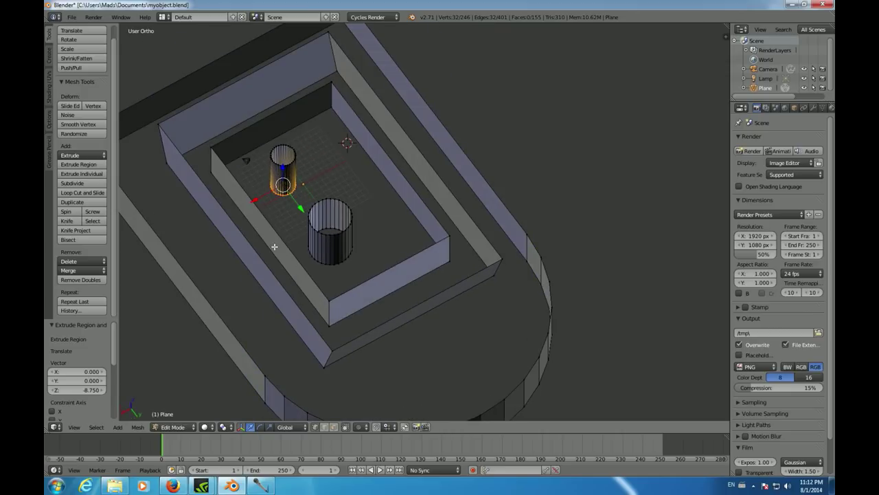
pyautogui.rightClick(159, 124)
# Fill the first sloped top face of the inner frame from its four corners
pyautogui.keyDown('shift'); pyautogui.rightClick(328, 32); pyautogui.keyUp('shift')
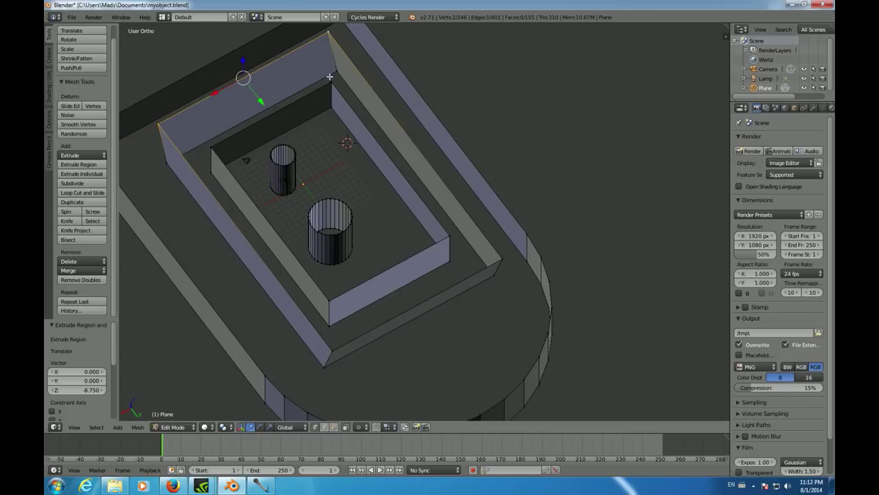
pyautogui.keyDown('shift'); pyautogui.rightClick(332, 81); pyautogui.keyUp('shift')
pyautogui.keyDown('shift'); pyautogui.rightClick(212, 147); pyautogui.keyUp('shift')
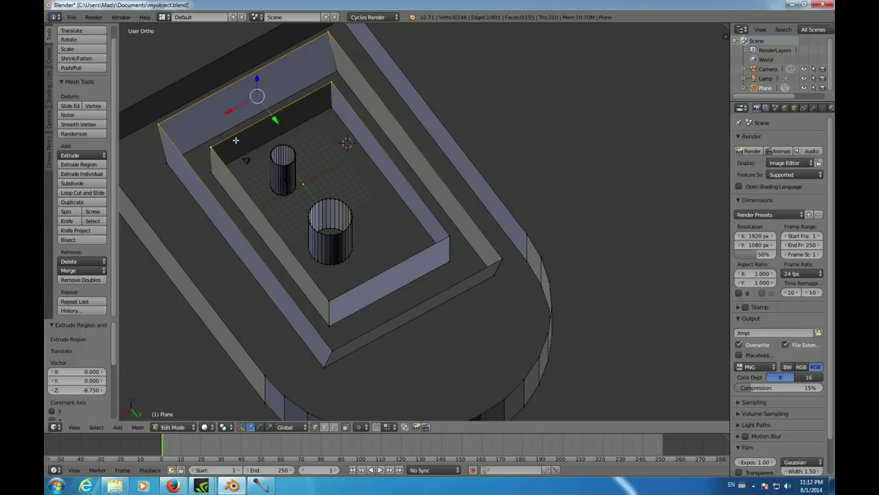
pyautogui.press('f')
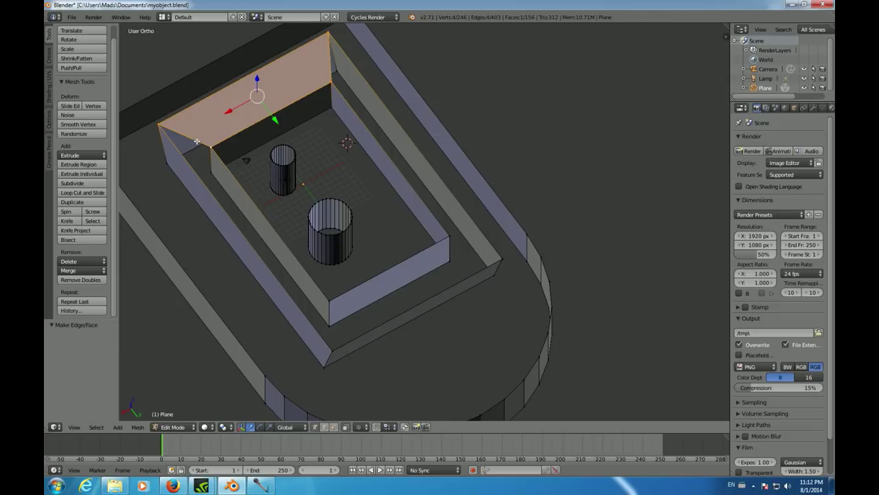
pyautogui.press('a')
# Fill the right sloped face of the inner frame
pyautogui.rightClick(330, 34)
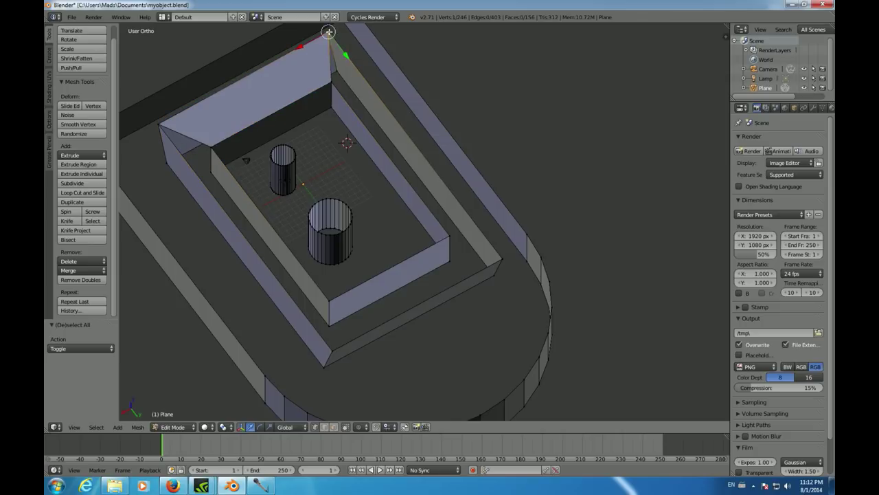
pyautogui.keyDown('shift'); pyautogui.rightClick(333, 83); pyautogui.keyUp('shift')
pyautogui.keyDown('shift'); pyautogui.rightClick(447, 237); pyautogui.keyUp('shift')
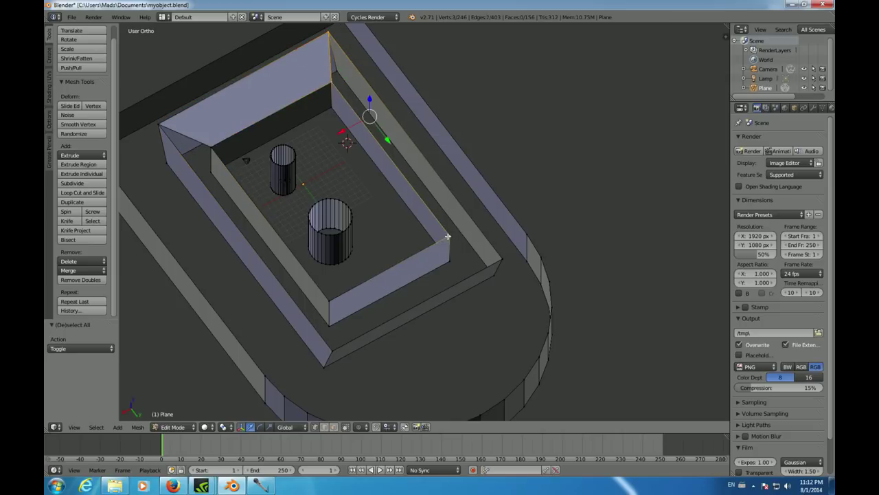
pyautogui.keyDown('shift'); pyautogui.rightClick(500, 258); pyautogui.keyUp('shift')
pyautogui.press('f')
pyautogui.press('a')
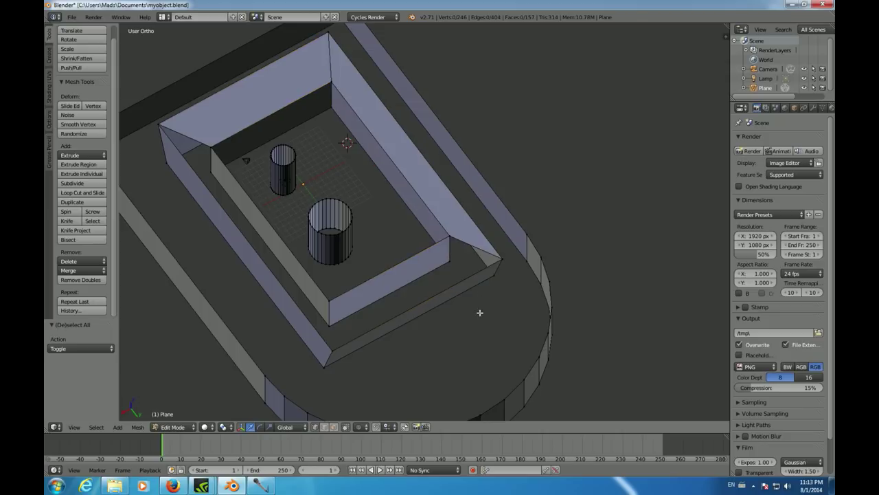
# Fill the near sloped face of the inner frame
pyautogui.rightClick(502, 256)
pyautogui.keyDown('shift'); pyautogui.rightClick(449, 237); pyautogui.keyUp('shift')
pyautogui.keyDown('shift'); pyautogui.rightClick(330, 301); pyautogui.keyUp('shift')
pyautogui.keyDown('shift'); pyautogui.rightClick(331, 349); pyautogui.keyUp('shift')
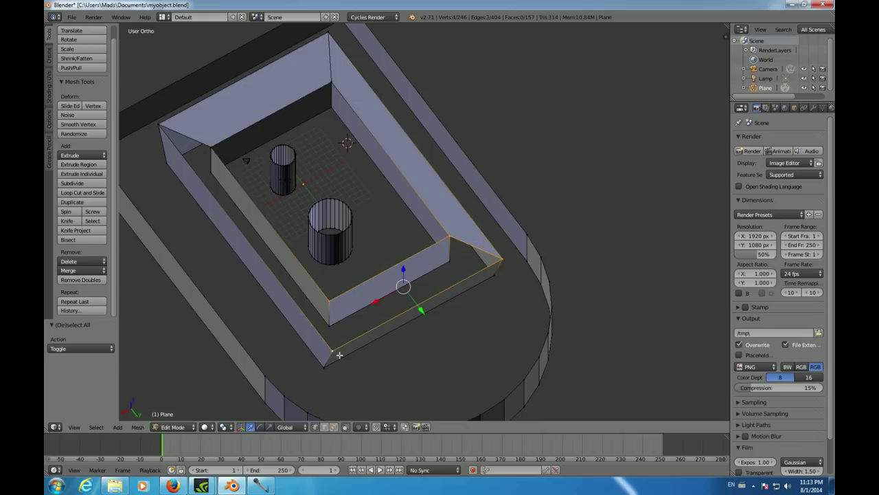
pyautogui.press('f')
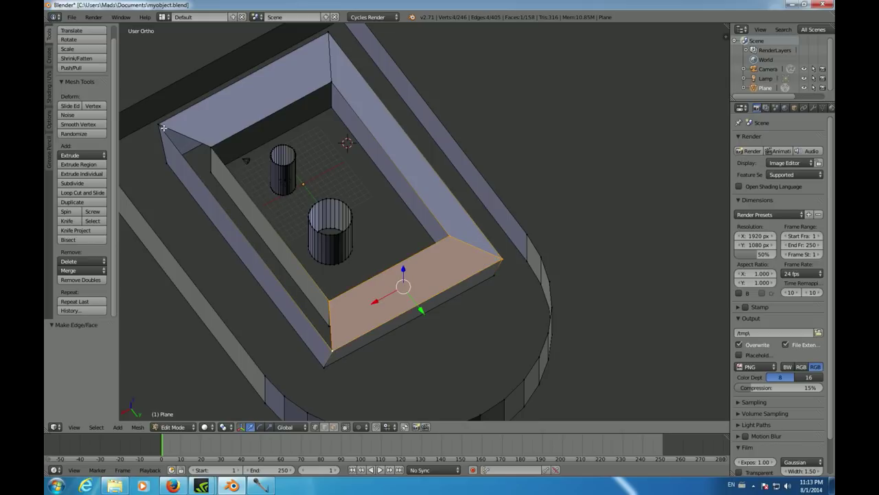
pyautogui.press('a')
# Fill the left sloped face, closing the frame rim all the way round
pyautogui.rightClick(158, 124)
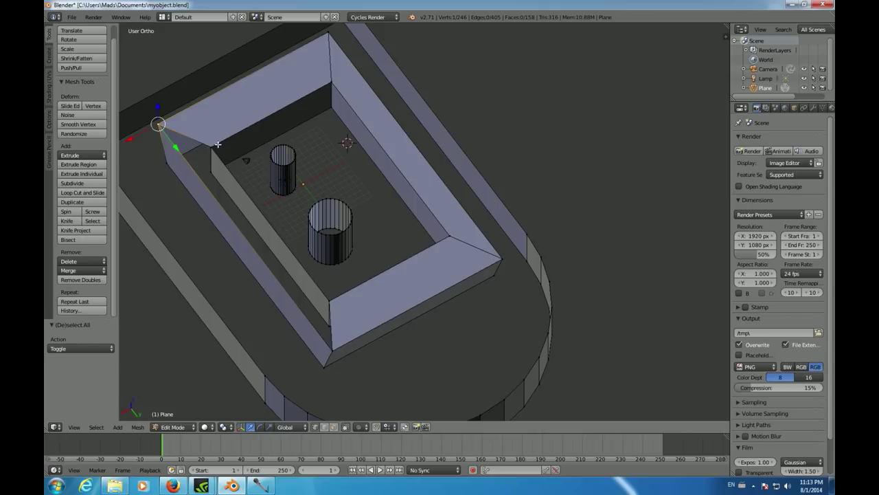
pyautogui.keyDown('shift'); pyautogui.rightClick(212, 145); pyautogui.keyUp('shift')
pyautogui.keyDown('shift'); pyautogui.rightClick(331, 350); pyautogui.keyUp('shift')
pyautogui.keyDown('shift'); pyautogui.rightClick(329, 300); pyautogui.keyUp('shift')
pyautogui.press('f')
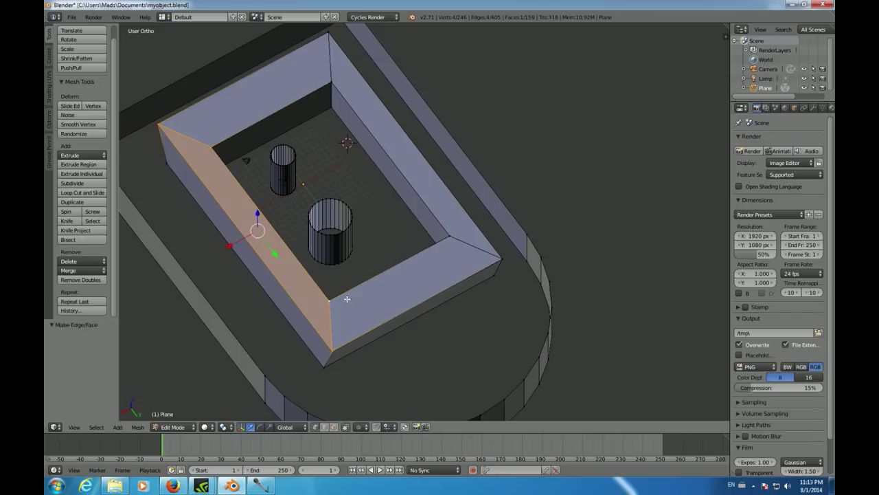
pyautogui.press('a')
# Orbit and zoom to reveal the curved end of the base, picking a base-top corner
pyautogui.moveTo(446, 339); pyautogui.dragTo(393, 316, button='middle')
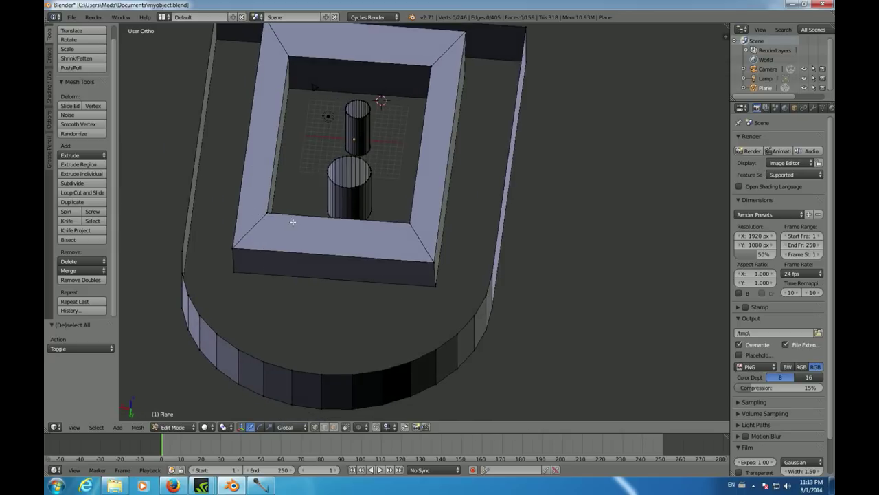
pyautogui.moveTo(394, 154); pyautogui.dragTo(397, 196, button='middle')
pyautogui.moveTo(377, 140); pyautogui.dragTo(309, 353, button='middle')
pyautogui.scroll(3, 348, 82)
pyautogui.scroll(-3, 309, 353)
pyautogui.scroll(-1, 511, 256)
pyautogui.moveTo(614, 279); pyautogui.dragTo(526, 273, button='middle')
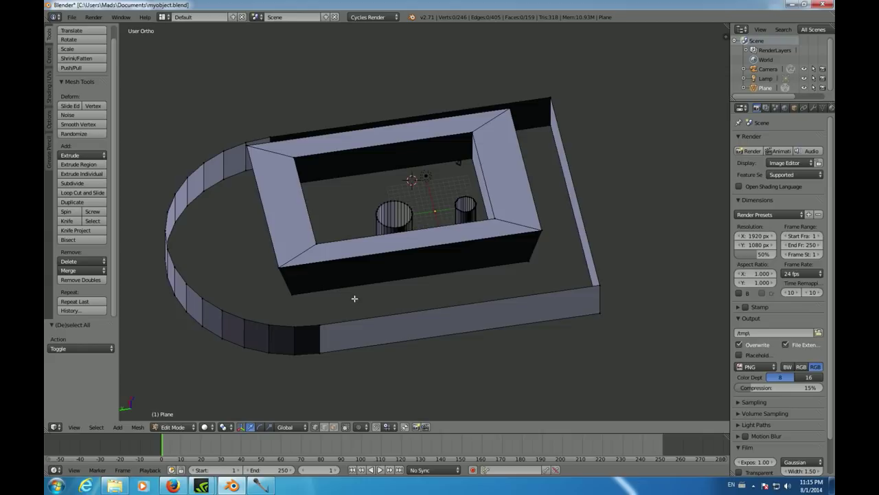
pyautogui.rightClick(293, 327)
# Fill the strip between the frame and outer wall, redoing it as a triangular face
pyautogui.keyDown('shift'); pyautogui.rightClick(291, 294); pyautogui.keyUp('shift')
pyautogui.keyDown('shift'); pyautogui.rightClick(320, 324); pyautogui.keyUp('shift')
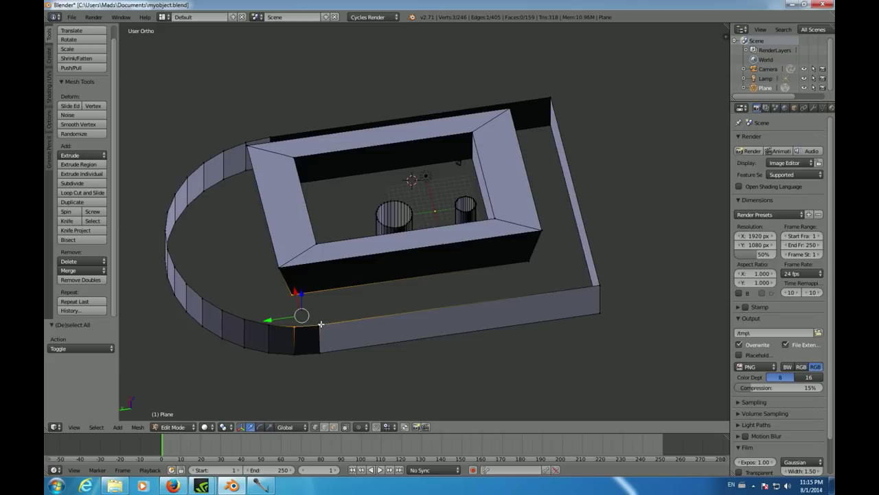
pyautogui.keyDown('shift'); pyautogui.rightClick(530, 260); pyautogui.keyUp('shift')
pyautogui.keyDown('shift'); pyautogui.rightClick(599, 284); pyautogui.keyUp('shift')
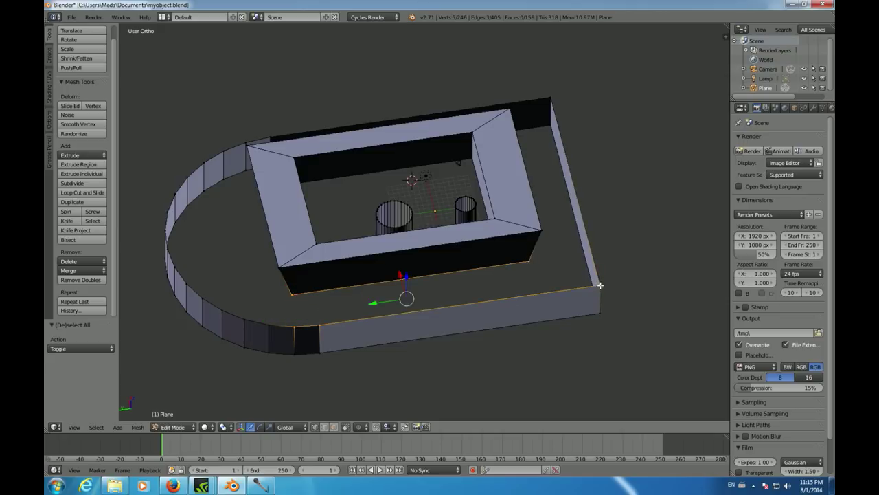
pyautogui.press('f')
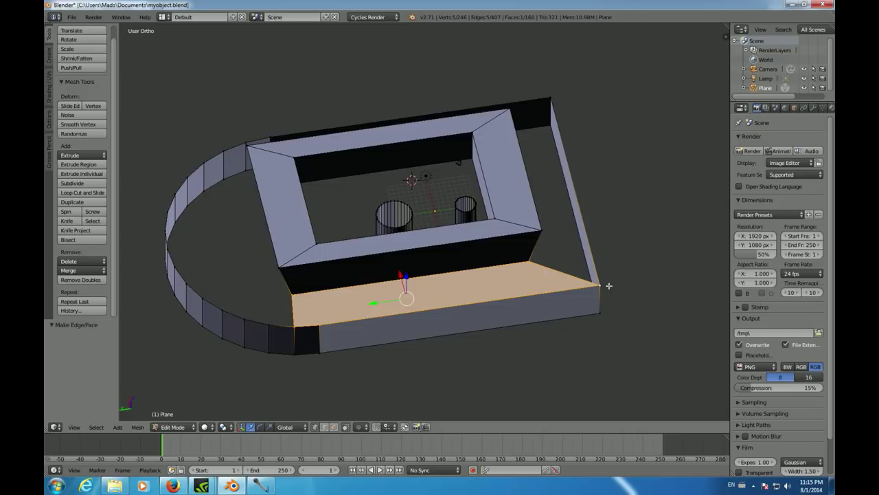
pyautogui.moveTo(625, 269); pyautogui.dragTo(439, 343, button='middle')
pyautogui.hotkey('ctrl', 'z')
pyautogui.hotkey('ctrl', 'z')
pyautogui.hotkey('ctrl', 'z')
pyautogui.press('f')
pyautogui.press('a')
# Fill the next strip of the base top around the frame
pyautogui.rightClick(308, 384)
pyautogui.keyDown('shift'); pyautogui.rightClick(354, 342); pyautogui.keyUp('shift')
pyautogui.keyDown('shift'); pyautogui.rightClick(592, 291); pyautogui.keyUp('shift')
pyautogui.keyDown('shift'); pyautogui.rightClick(605, 263); pyautogui.keyUp('shift')
pyautogui.keyDown('shift'); pyautogui.rightClick(584, 333); pyautogui.keyUp('shift')
pyautogui.press('f')
pyautogui.moveTo(584, 333)
pyautogui.mouseDown(button='middle')
pyautogui.moveTo(574, 348)
pyautogui.moveTo(576, 318)
pyautogui.mouseUp(button='middle')
pyautogui.press('a')
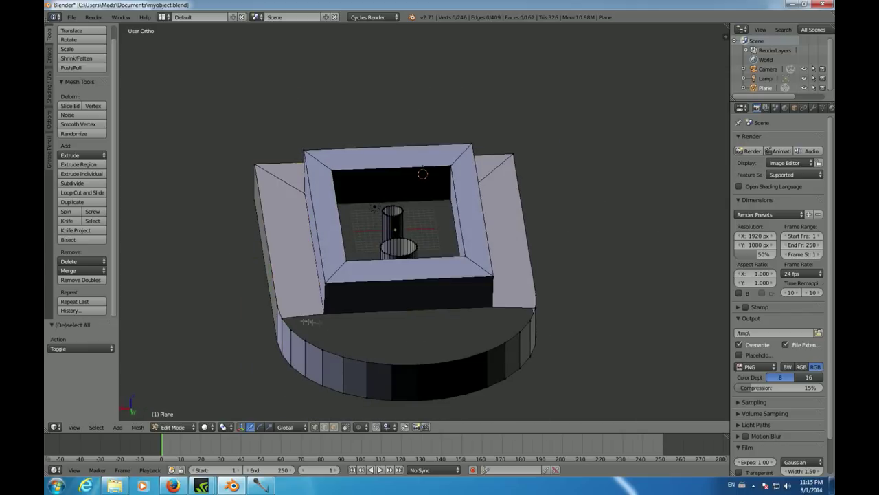
# Cap the curved end with a half-disc face built from all its rim vertices
pyautogui.rightClick(281, 317)
pyautogui.keyDown('shift'); pyautogui.rightClick(292, 332); pyautogui.keyUp('shift')
pyautogui.keyDown('shift'); pyautogui.rightClick(305, 340); pyautogui.keyUp('shift')
pyautogui.keyDown('shift'); pyautogui.rightClick(322, 349); pyautogui.keyUp('shift')
pyautogui.keyDown('shift'); pyautogui.rightClick(344, 356); pyautogui.keyUp('shift')
pyautogui.keyDown('shift'); pyautogui.rightClick(368, 361); pyautogui.keyUp('shift')
pyautogui.keyDown('shift'); pyautogui.rightClick(391, 364); pyautogui.keyUp('shift')
pyautogui.keyDown('shift'); pyautogui.rightClick(414, 364); pyautogui.keyUp('shift')
pyautogui.keyDown('shift'); pyautogui.rightClick(443, 362); pyautogui.keyUp('shift')
pyautogui.keyDown('shift'); pyautogui.rightClick(467, 358); pyautogui.keyUp('shift')
pyautogui.keyDown('shift'); pyautogui.rightClick(487, 352); pyautogui.keyUp('shift')
pyautogui.keyDown('shift'); pyautogui.rightClick(504, 343); pyautogui.keyUp('shift')
pyautogui.keyDown('shift'); pyautogui.rightClick(520, 335); pyautogui.keyUp('shift')
pyautogui.keyDown('shift'); pyautogui.rightClick(531, 323); pyautogui.keyUp('shift')
pyautogui.keyDown('shift'); pyautogui.rightClick(535, 310); pyautogui.keyUp('shift')
pyautogui.keyDown('shift'); pyautogui.rightClick(451, 312); pyautogui.keyUp('shift')
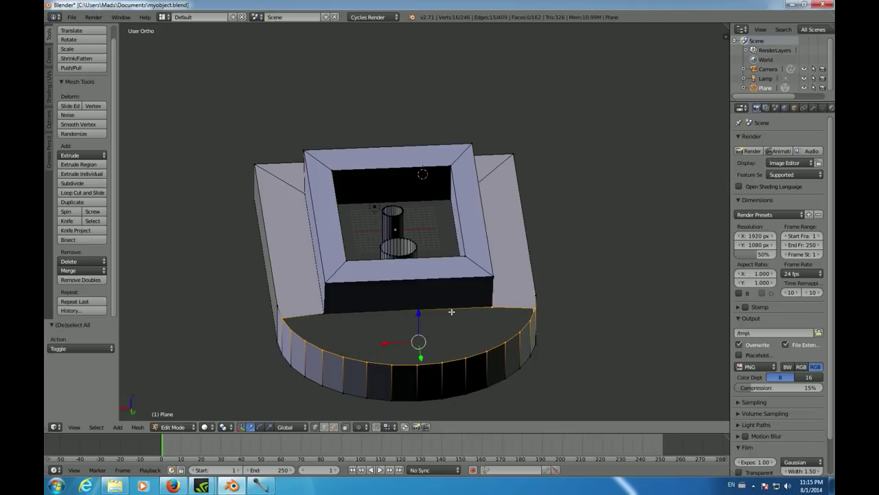
pyautogui.keyDown('shift'); pyautogui.rightClick(322, 312); pyautogui.keyUp('shift')
pyautogui.press('f')
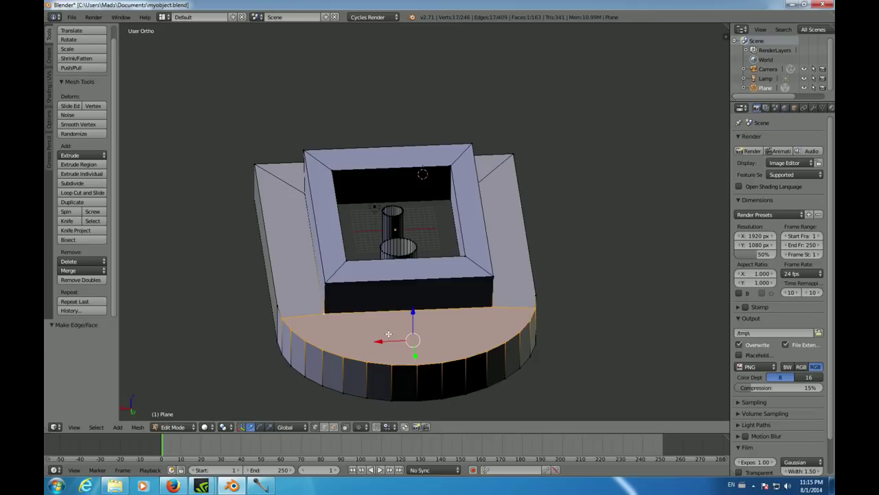
pyautogui.moveTo(565, 303); pyautogui.dragTo(487, 295, button='middle')
pyautogui.press('a')
pyautogui.scroll(4, 475, 188)
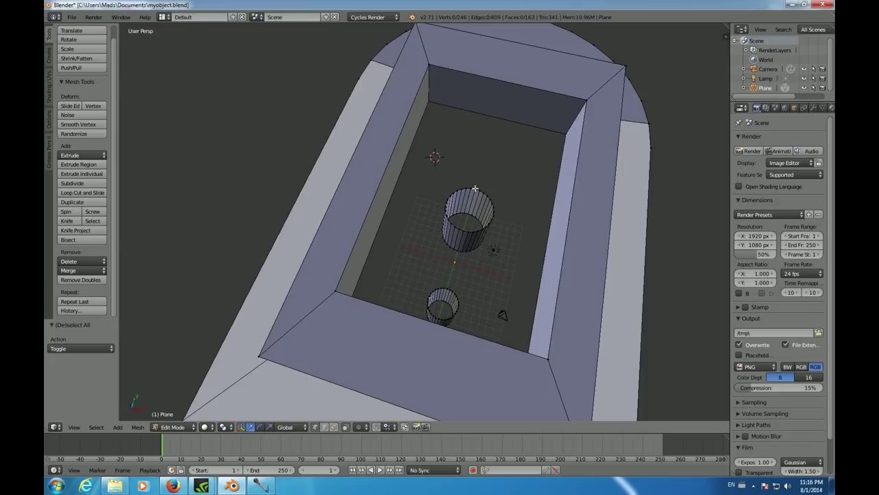
# Fill the face between two inner frame corners and the large cylinder's rim
pyautogui.rightClick(429, 101)
pyautogui.keyDown('shift'); pyautogui.rightClick(562, 131); pyautogui.keyUp('shift')
pyautogui.keyDown('shift'); pyautogui.rightClick(454, 199); pyautogui.keyUp('shift')
pyautogui.keyDown('shift'); pyautogui.rightClick(467, 201); pyautogui.keyUp('shift')
pyautogui.keyDown('shift'); pyautogui.rightClick(482, 204); pyautogui.keyUp('shift')
pyautogui.keyDown('shift'); pyautogui.rightClick(493, 208); pyautogui.keyUp('shift')
pyautogui.keyDown('shift'); pyautogui.rightClick(496, 208); pyautogui.keyUp('shift')
pyautogui.press('f')
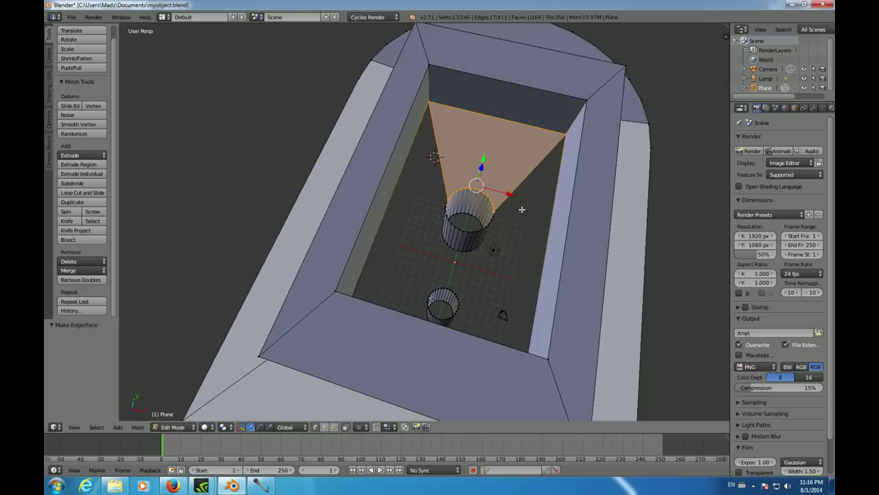
pyautogui.moveTo(437, 158); pyautogui.dragTo(409, 204, button='middle')
pyautogui.press('a')
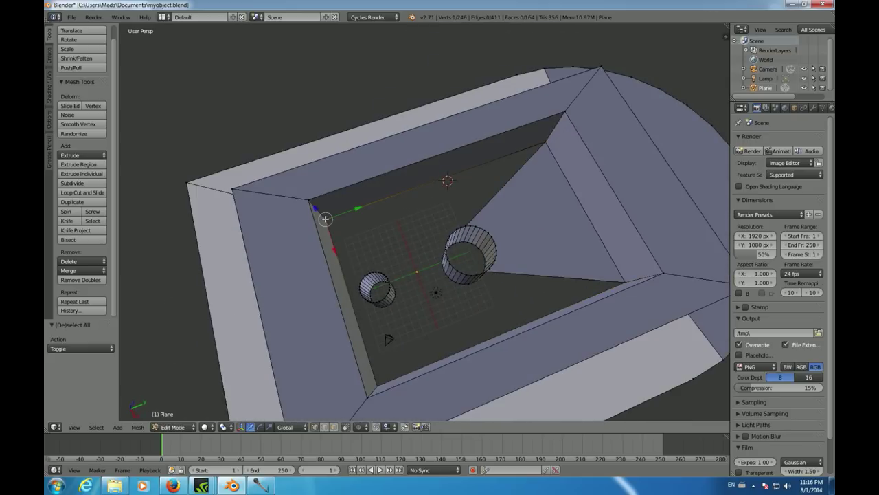
# Fill the floor face linking a frame corner, the large cylinder rim and small cylinder rim
pyautogui.keyDown('ctrl'); pyautogui.rightClick(546, 142); pyautogui.keyUp('ctrl')
pyautogui.keyDown('ctrl'); pyautogui.rightClick(472, 227); pyautogui.keyUp('ctrl')
pyautogui.keyDown('ctrl'); pyautogui.rightClick(454, 237); pyautogui.keyUp('ctrl')
pyautogui.keyDown('ctrl'); pyautogui.rightClick(446, 247); pyautogui.keyUp('ctrl')
pyautogui.keyDown('ctrl'); pyautogui.rightClick(447, 259); pyautogui.keyUp('ctrl')
pyautogui.keyDown('ctrl'); pyautogui.rightClick(454, 271); pyautogui.keyUp('ctrl')
pyautogui.scroll(3, 446, 261)
pyautogui.keyDown('ctrl'); pyautogui.rightClick(354, 307); pyautogui.keyUp('ctrl')
pyautogui.keyDown('ctrl'); pyautogui.rightClick(343, 309); pyautogui.keyUp('ctrl')
pyautogui.keyDown('ctrl'); pyautogui.rightClick(333, 310); pyautogui.keyUp('ctrl')
pyautogui.keyDown('ctrl'); pyautogui.rightClick(324, 315); pyautogui.keyUp('ctrl')
pyautogui.keyDown('ctrl'); pyautogui.rightClick(316, 322); pyautogui.keyUp('ctrl')
pyautogui.hotkey('ctrl', 'z')
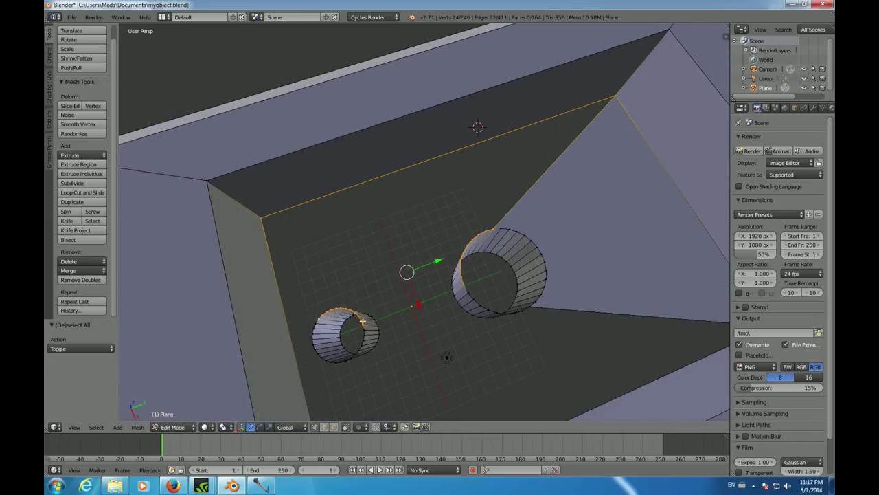
pyautogui.press('f')
pyautogui.press('a')
# Save the blend file
pyautogui.moveTo(362, 320); pyautogui.dragTo(309, 138, button='middle')
pyautogui.click(71, 16)
pyautogui.click(75, 90)
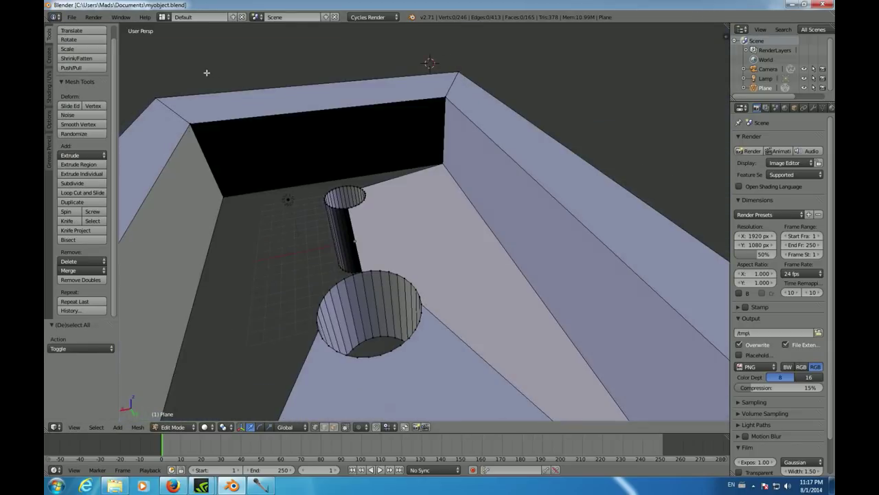
pyautogui.moveTo(206, 72); pyautogui.dragTo(250, 136, button='middle')
# Fill the gap between the frame corners and the small cylinder's rim with a new face
pyautogui.rightClick(433, 144)
pyautogui.keyDown('ctrl'); pyautogui.rightClick(357, 175); pyautogui.keyUp('ctrl')
pyautogui.keyDown('ctrl'); pyautogui.rightClick(340, 174); pyautogui.keyUp('ctrl')
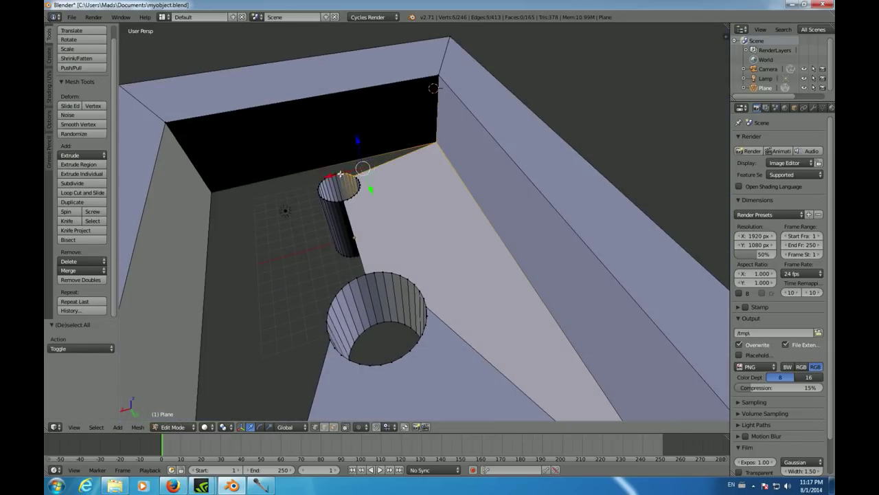
pyautogui.keyDown('ctrl'); pyautogui.rightClick(213, 194); pyautogui.keyUp('ctrl')
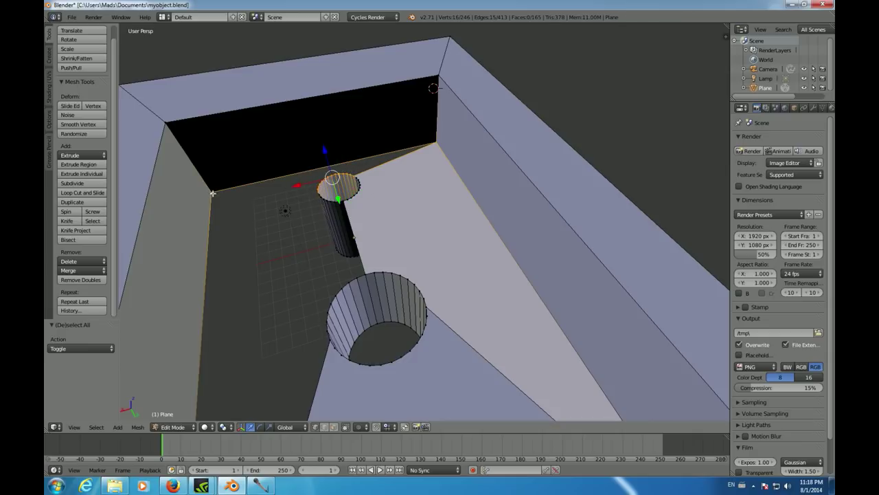
pyautogui.moveTo(310, 197); pyautogui.dragTo(300, 134, button='middle')
pyautogui.keyDown('ctrl'); pyautogui.rightClick(300, 130); pyautogui.keyUp('ctrl')
pyautogui.press('f')
pyautogui.moveTo(298, 197); pyautogui.dragTo(587, 91, button='middle')
pyautogui.press('a')
# Fill the panel from the frame corner past both hole rims to the right edge
pyautogui.keyDown('ctrl'); pyautogui.click(165, 119); pyautogui.keyUp('ctrl')
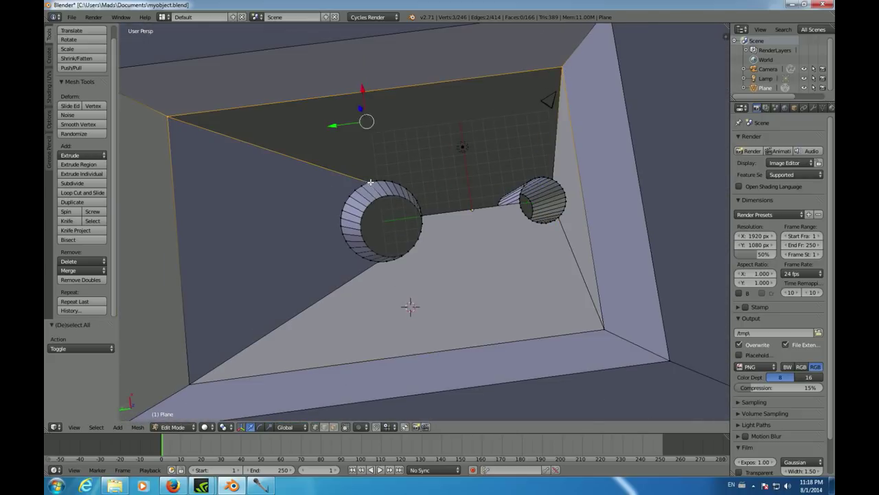
pyautogui.keyDown('ctrl'); pyautogui.click(519, 201); pyautogui.keyUp('ctrl')
pyautogui.keyDown('ctrl'); pyautogui.click(525, 192); pyautogui.keyUp('ctrl')
pyautogui.keyDown('ctrl'); pyautogui.click(540, 180); pyautogui.keyUp('ctrl')
pyautogui.keyDown('ctrl'); pyautogui.click(546, 177); pyautogui.keyUp('ctrl')
pyautogui.keyDown('ctrl'); pyautogui.click(550, 177); pyautogui.keyUp('ctrl')
pyautogui.keyDown('ctrl'); pyautogui.click(554, 179); pyautogui.keyUp('ctrl')
pyautogui.press('f')
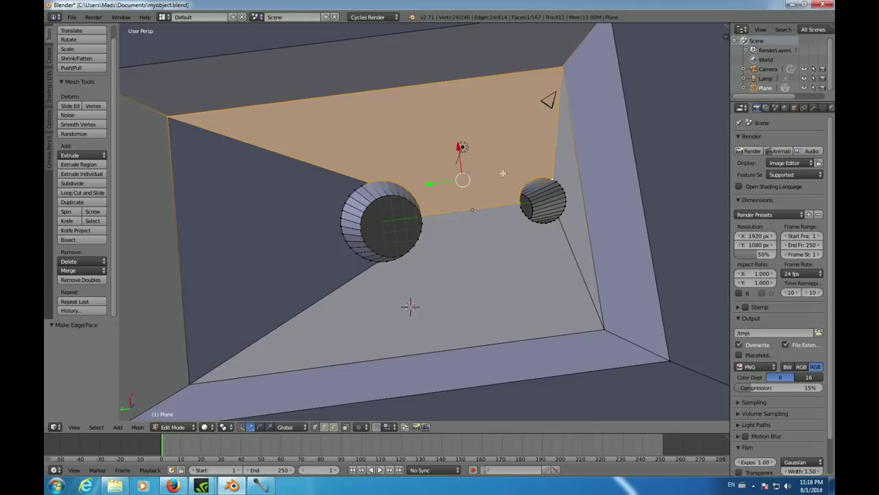
pyautogui.scroll(-5, 386, 225)
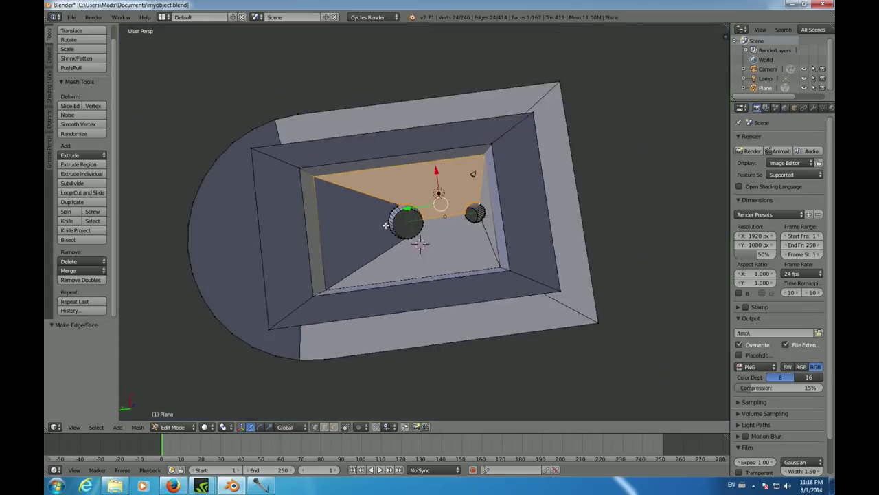
pyautogui.press('a')
pyautogui.moveTo(578, 350); pyautogui.dragTo(618, 110, button='middle')
pyautogui.rightClick(432, 187)
# Grow the selection around the arched top rim loop and fill it with one face
pyautogui.press('ctrl+KP_Add')
pyautogui.press('ctrl+KP_Add')
pyautogui.press('ctrl+KP_Add')
pyautogui.press('ctrl+KP_Add')
pyautogui.press('ctrl+KP_Add')
pyautogui.press('ctrl+KP_Add')
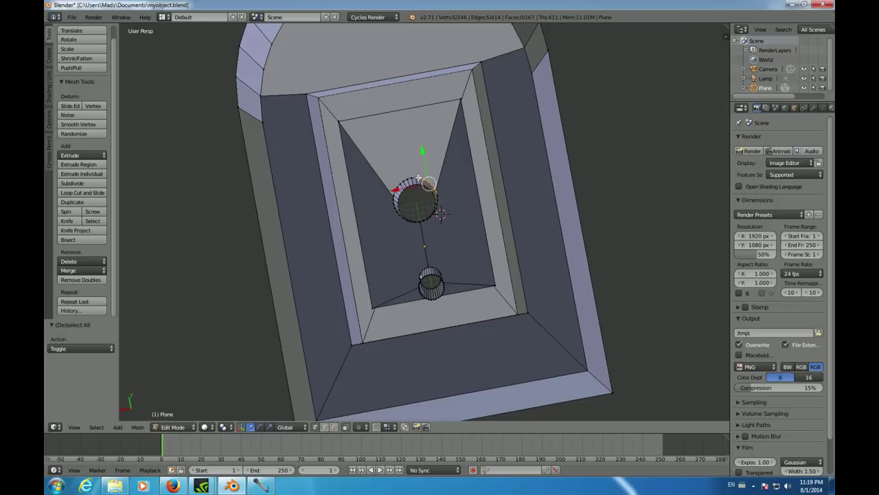
pyautogui.press('ctrl+KP_Add')
pyautogui.moveTo(432, 198); pyautogui.dragTo(353, 222, button='middle')
pyautogui.press('ctrl+KP_Add')
pyautogui.press('ctrl+KP_Add')
pyautogui.press('ctrl+KP_Add')
pyautogui.press('ctrl+KP_Add')
pyautogui.press('ctrl+KP_Add')
pyautogui.press('ctrl+KP_Add')
pyautogui.press('ctrl+KP_Add')
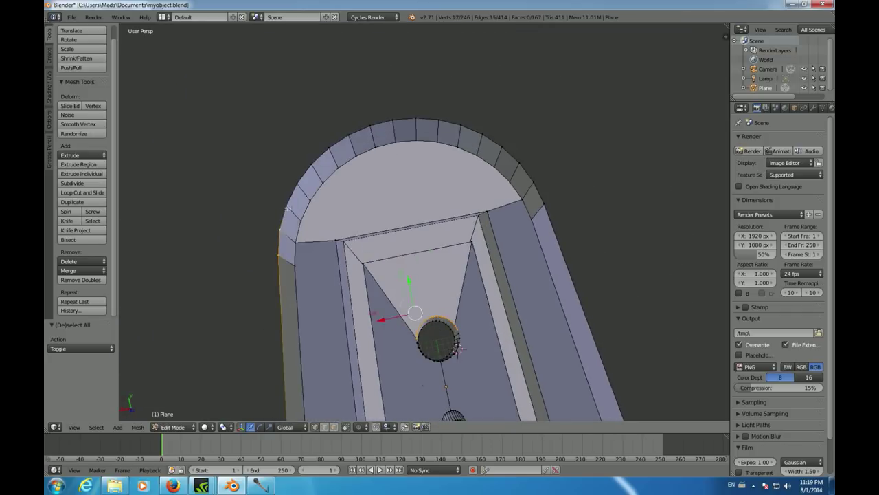
pyautogui.press('ctrl+KP_Add')
pyautogui.press('ctrl+KP_Add')
pyautogui.press('ctrl+KP_Add')
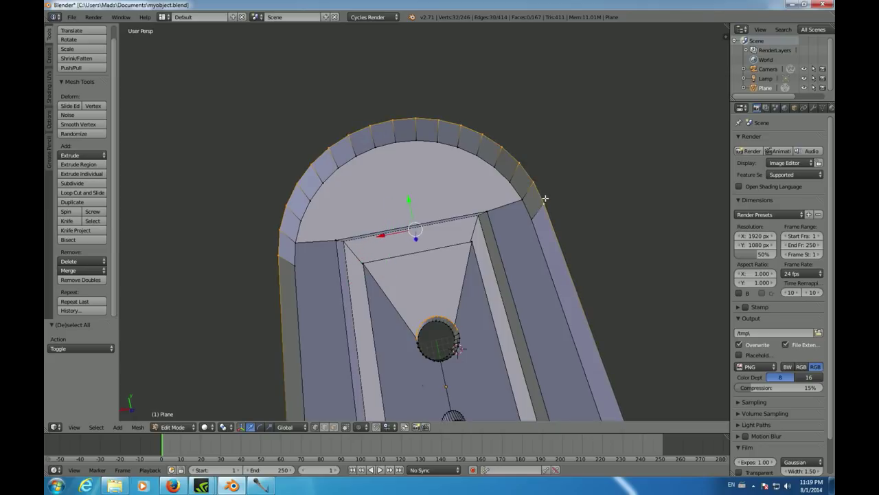
pyautogui.press('f')
pyautogui.moveTo(624, 200); pyautogui.dragTo(678, 192, button='middle')
# Fill a face between the near cylinders' rim vertices and the outer and upper-left corner vertices
pyautogui.press('a')
pyautogui.scroll(4, 479, 232)
pyautogui.press('c')
pyautogui.moveTo(388, 235)
pyautogui.mouseDown()
pyautogui.moveTo(377, 232)
pyautogui.moveTo(406, 237)
pyautogui.moveTo(413, 256)
pyautogui.moveTo(391, 251)
pyautogui.moveTo(416, 243)
pyautogui.mouseUp()
pyautogui.moveTo(416, 243); pyautogui.dragTo(439, 254, button='middle')
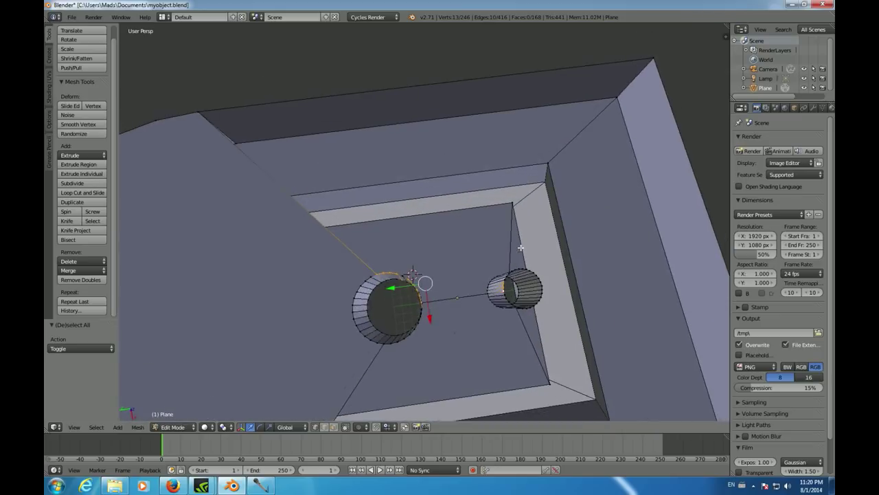
pyautogui.scroll(3, 412, 261)
pyautogui.moveTo(388, 273)
pyautogui.mouseDown()
pyautogui.moveTo(408, 261)
pyautogui.moveTo(441, 284)
pyautogui.mouseUp()
pyautogui.moveTo(441, 284); pyautogui.dragTo(583, 108, button='middle')
pyautogui.keyDown('shift'); pyautogui.rightClick(584, 108); pyautogui.keyUp('shift')
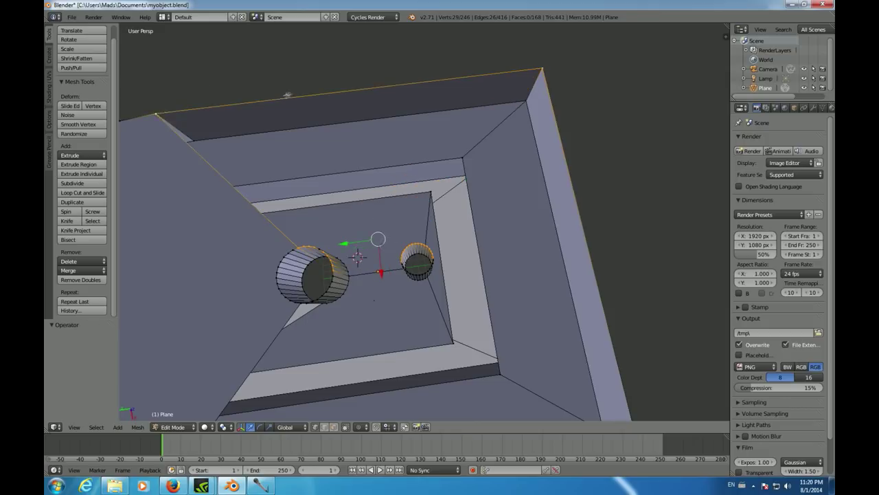
pyautogui.keyDown('shift'); pyautogui.rightClick(157, 114); pyautogui.keyUp('shift')
pyautogui.moveTo(157, 114); pyautogui.dragTo(369, 342, button='middle')
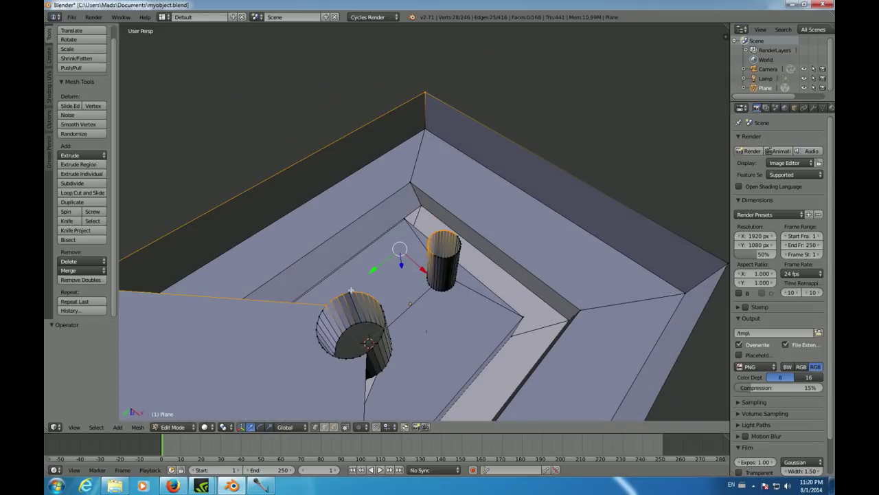
pyautogui.press('f')
pyautogui.moveTo(518, 291); pyautogui.dragTo(549, 347, button='middle')
# Fill a triangle from the two bottom-edge vertices and a vertex near the lower cylinder
pyautogui.press('a')
pyautogui.rightClick(548, 325)
pyautogui.keyDown('shift'); pyautogui.rightClick(247, 336); pyautogui.keyUp('shift')
pyautogui.keyDown('shift'); pyautogui.rightClick(399, 221); pyautogui.keyUp('shift')
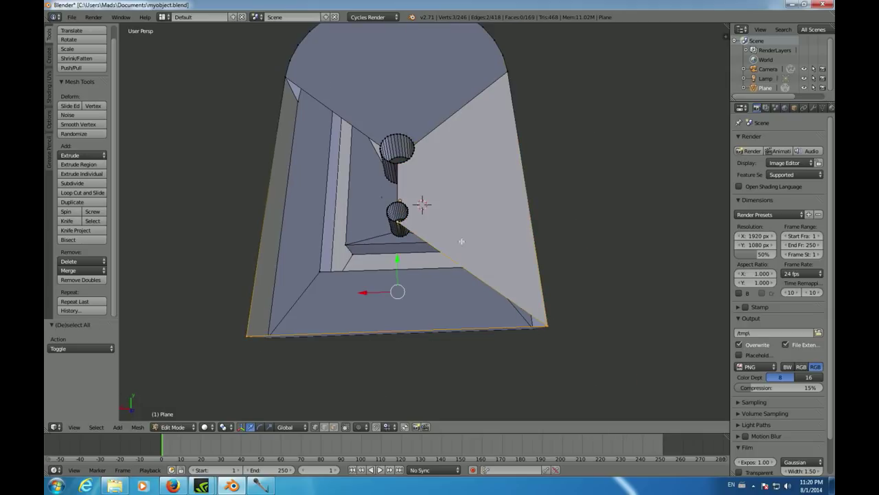
pyautogui.press('f')
pyautogui.moveTo(219, 213); pyautogui.dragTo(251, 297, button='middle')
# Select the bottom-edge vertices and a vertex path from the left cylinder's base to the right cylinder's base
pyautogui.press('a')
pyautogui.rightClick(209, 250)
pyautogui.keyDown('shift'); pyautogui.rightClick(430, 392); pyautogui.keyUp('shift')
pyautogui.moveTo(430, 392); pyautogui.dragTo(347, 229, button='middle')
pyautogui.scroll(4, 346, 228)
pyautogui.keyDown('ctrl'); pyautogui.rightClick(374, 221); pyautogui.keyUp('ctrl')
pyautogui.keyDown('ctrl'); pyautogui.rightClick(378, 240); pyautogui.keyUp('ctrl')
pyautogui.scroll(3, 378, 240)
pyautogui.keyDown('ctrl'); pyautogui.rightClick(358, 293); pyautogui.keyUp('ctrl')
pyautogui.keyDown('ctrl'); pyautogui.rightClick(365, 298); pyautogui.keyUp('ctrl')
pyautogui.keyDown('ctrl'); pyautogui.rightClick(365, 297); pyautogui.keyUp('ctrl')
pyautogui.moveTo(365, 297); pyautogui.dragTo(386, 291, button='middle')
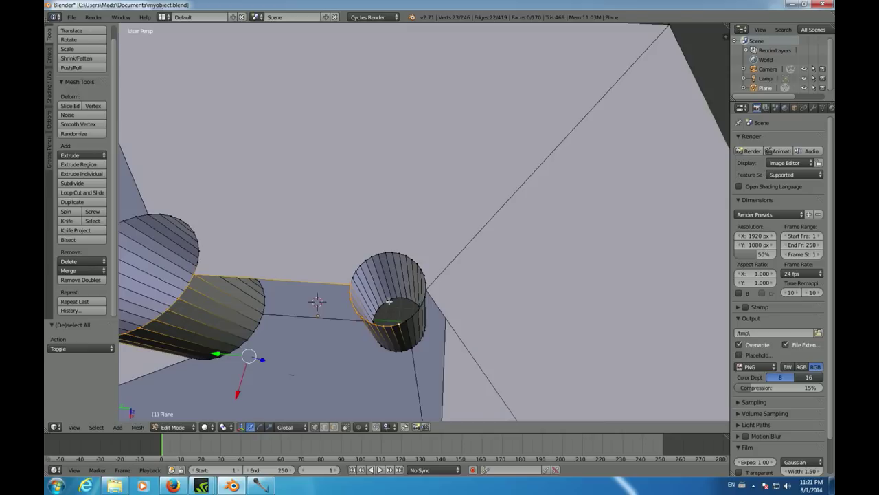
# Extend the path up the right cylinder's rim to the corners and fill the loop with a face
pyautogui.keyDown('ctrl'); pyautogui.rightClick(406, 320); pyautogui.keyUp('ctrl')
pyautogui.keyDown('ctrl'); pyautogui.rightClick(410, 317); pyautogui.keyUp('ctrl')
pyautogui.keyDown('ctrl'); pyautogui.rightClick(416, 312); pyautogui.keyUp('ctrl')
pyautogui.keyDown('ctrl'); pyautogui.rightClick(420, 306); pyautogui.keyUp('ctrl')
pyautogui.keyDown('ctrl'); pyautogui.rightClick(423, 298); pyautogui.keyUp('ctrl')
pyautogui.keyDown('ctrl'); pyautogui.rightClick(425, 289); pyautogui.keyUp('ctrl')
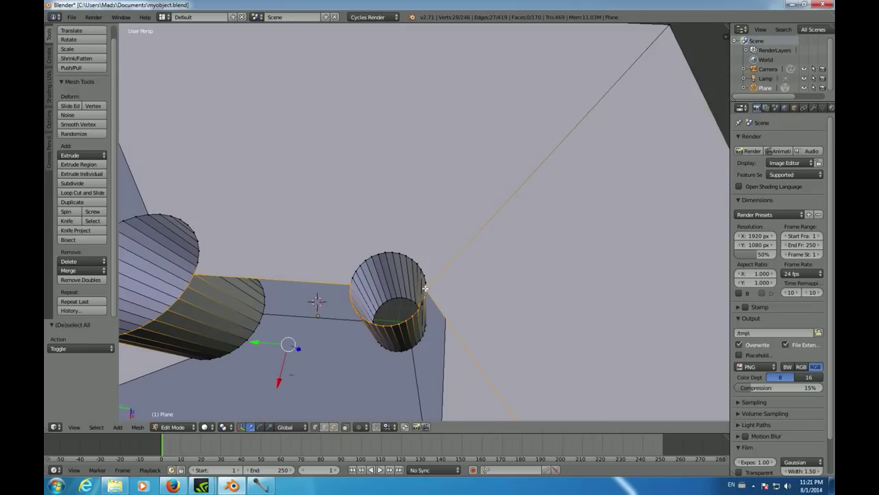
pyautogui.moveTo(405, 293); pyautogui.dragTo(421, 292, button='middle')
pyautogui.keyDown('ctrl'); pyautogui.rightClick(429, 306); pyautogui.keyUp('ctrl')
pyautogui.scroll(-3, 473, 268)
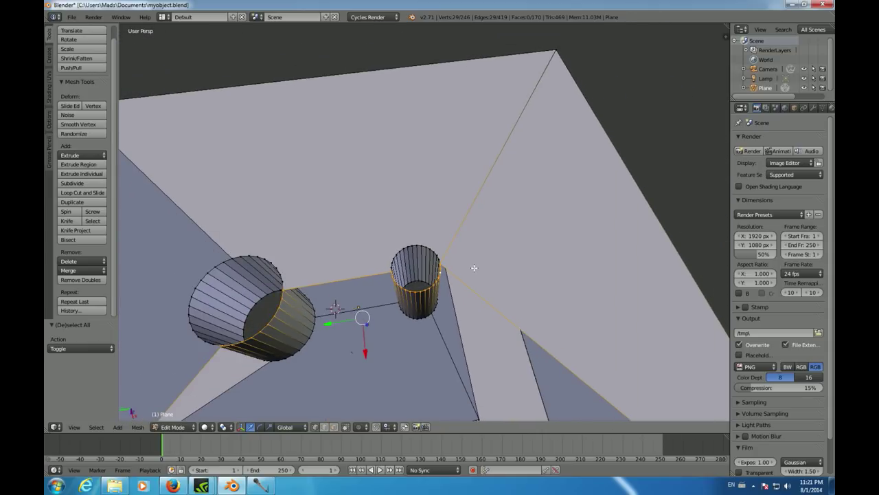
pyautogui.scroll(-4, 487, 263)
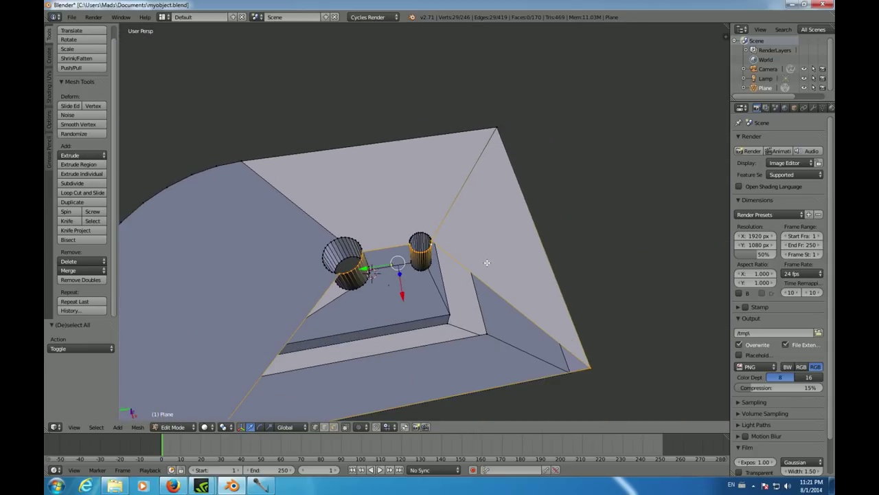
pyautogui.scroll(-2, 487, 263)
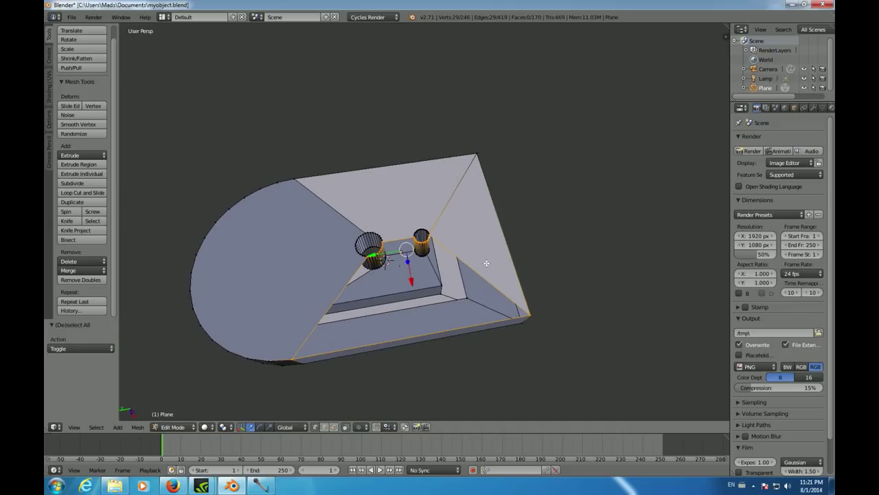
pyautogui.press('f')
pyautogui.moveTo(568, 274); pyautogui.dragTo(420, 287, button='middle')
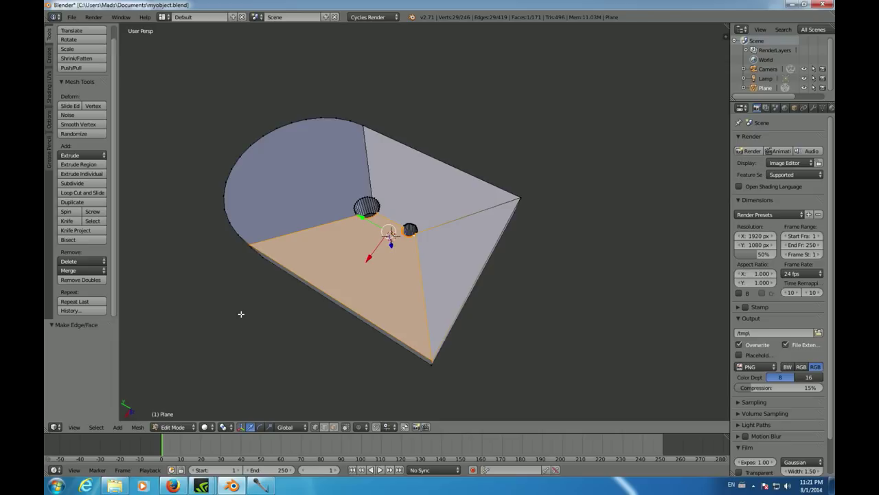
pyautogui.press('a')
pyautogui.moveTo(240, 314); pyautogui.dragTo(589, 349, button='middle')
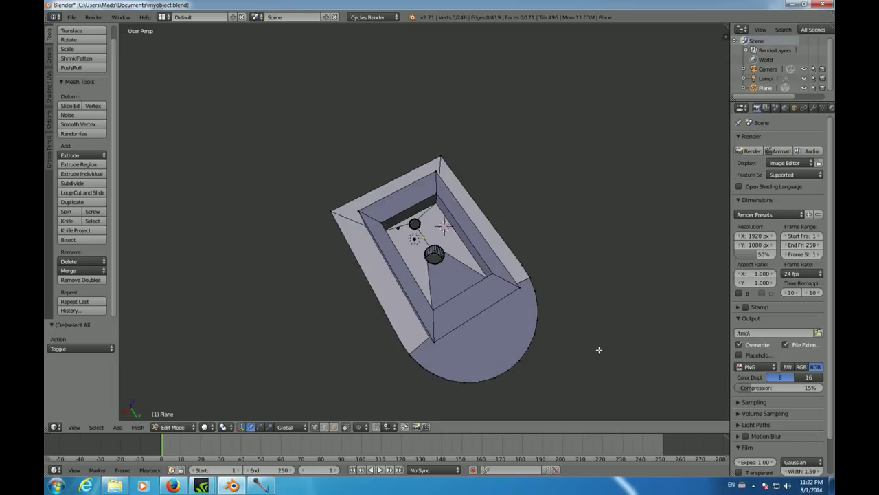
pyautogui.moveTo(654, 359); pyautogui.dragTo(568, 260, button='middle')
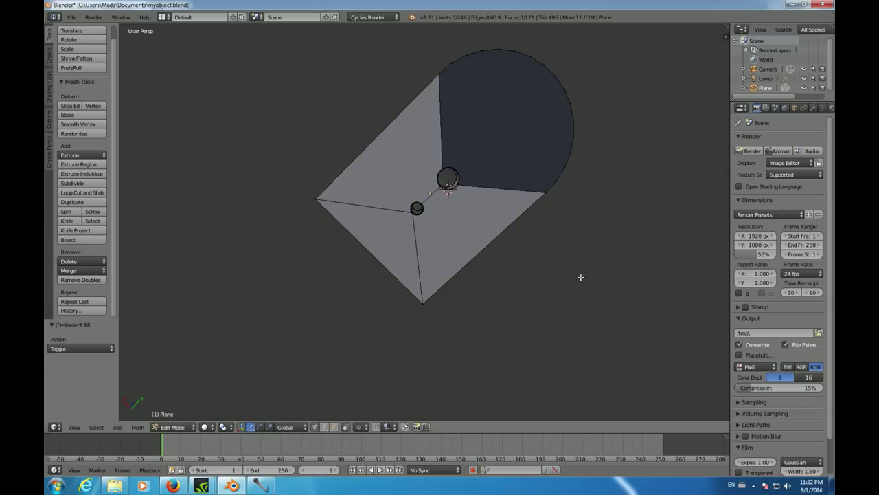
pyautogui.moveTo(594, 287); pyautogui.dragTo(420, 253, button='middle')
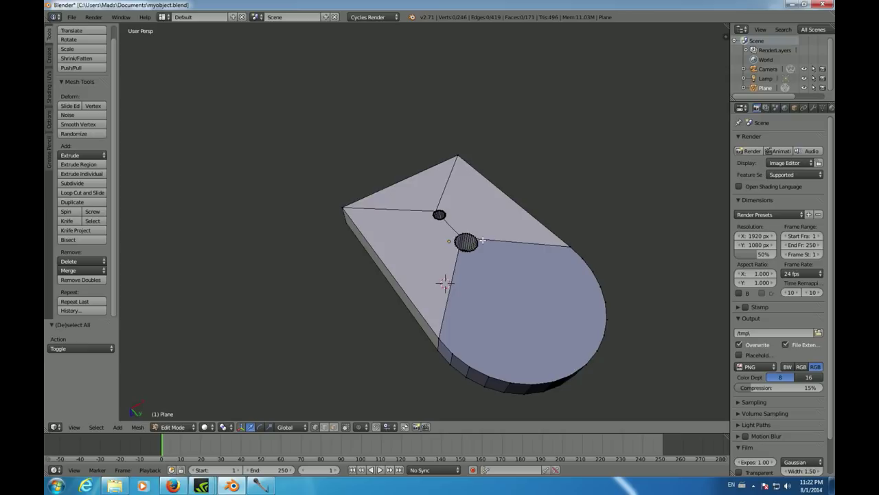
pyautogui.moveTo(652, 330); pyautogui.dragTo(447, 292, button='middle')
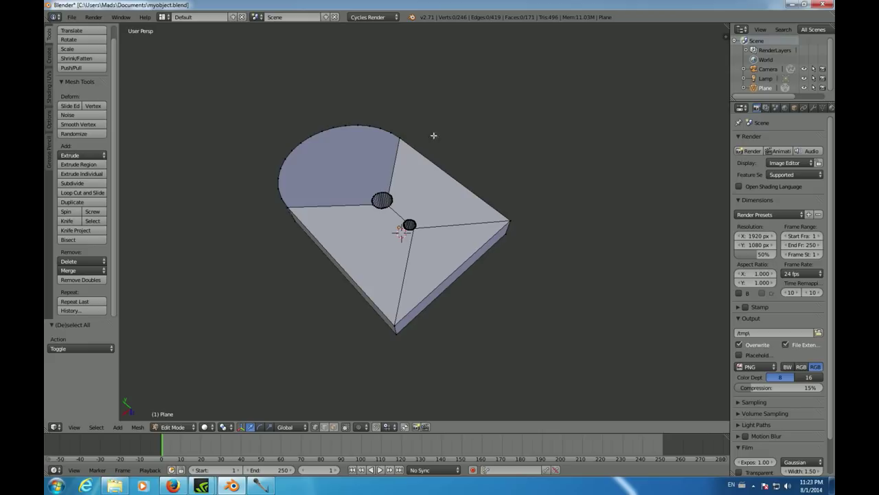
# Save the .blend file, then open File > Export > Stl (.stl)
pyautogui.click(73, 17)
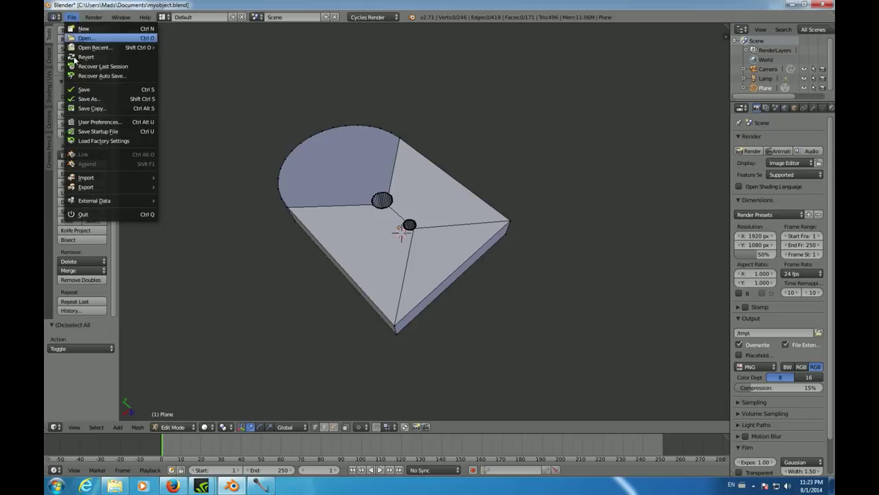
pyautogui.click(93, 91)
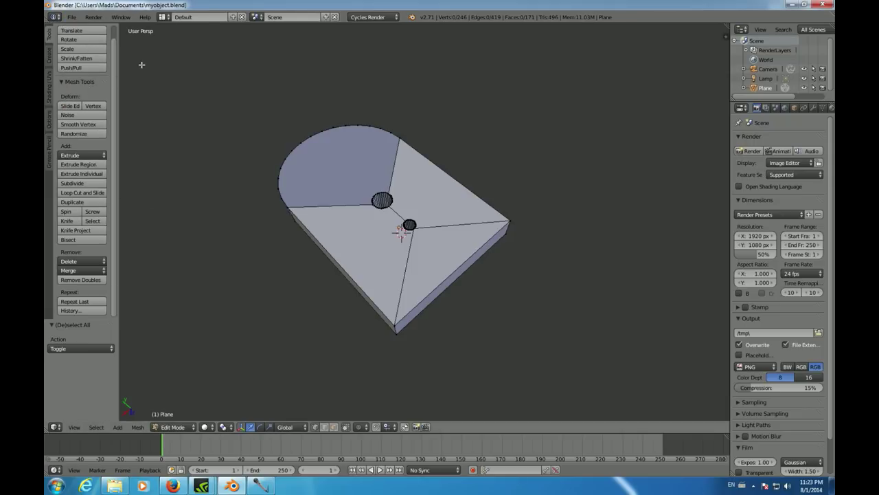
pyautogui.click(77, 19)
pyautogui.moveTo(100, 192)
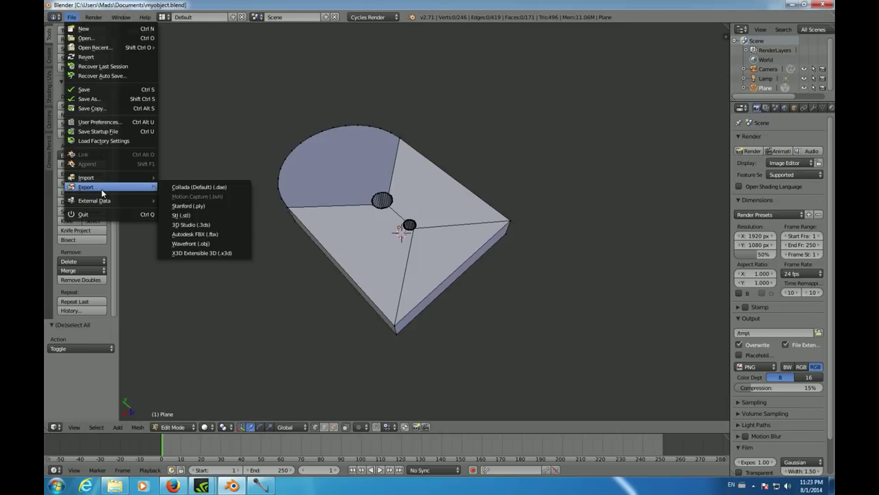
pyautogui.click(213, 215)
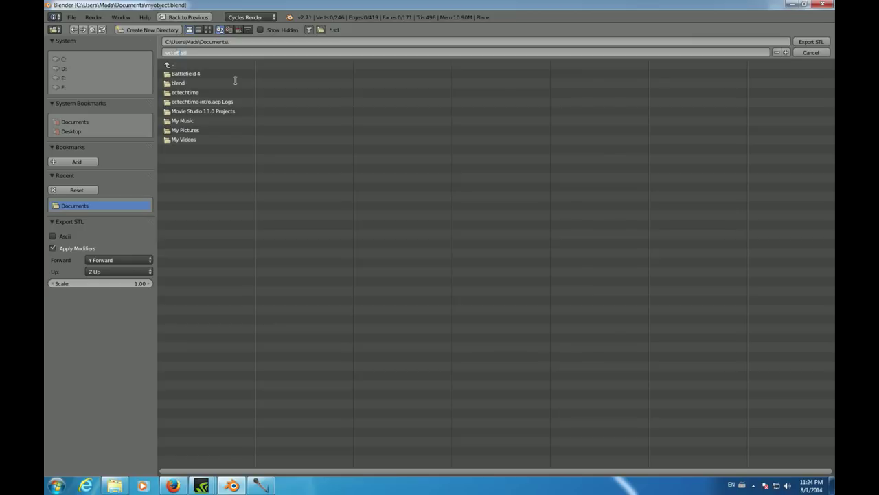
# Confirm the file name vct r620.stl in Documents and export the STL
pyautogui.click(807, 43)
pyautogui.click(806, 42)
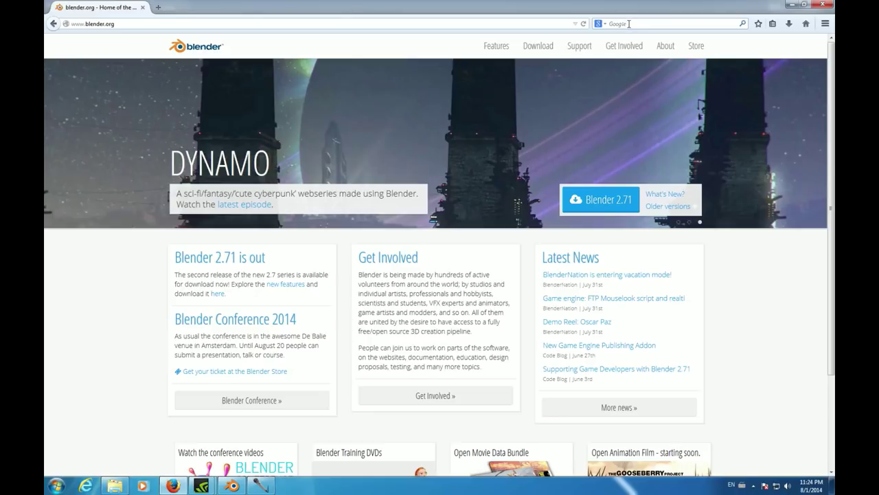
# Search Google for 'netfabb' and open the official netfabb website
pyautogui.write('netfabb')
pyautogui.press('Return')
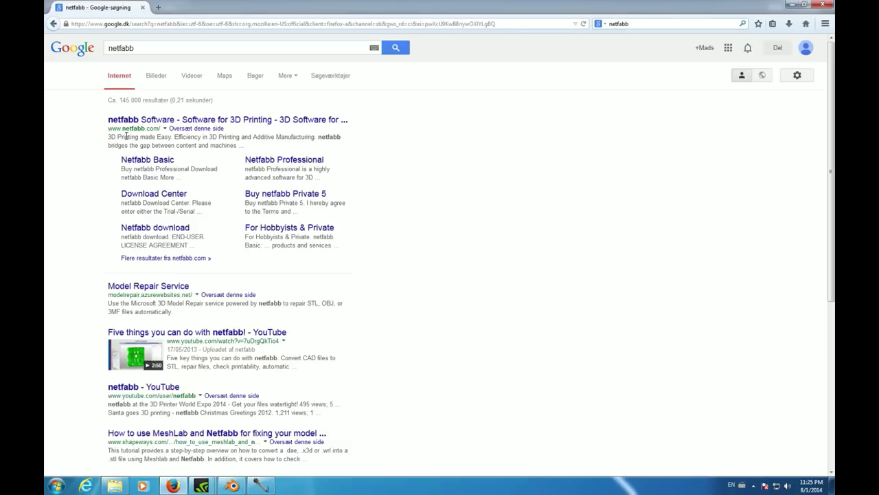
pyautogui.click(139, 122)
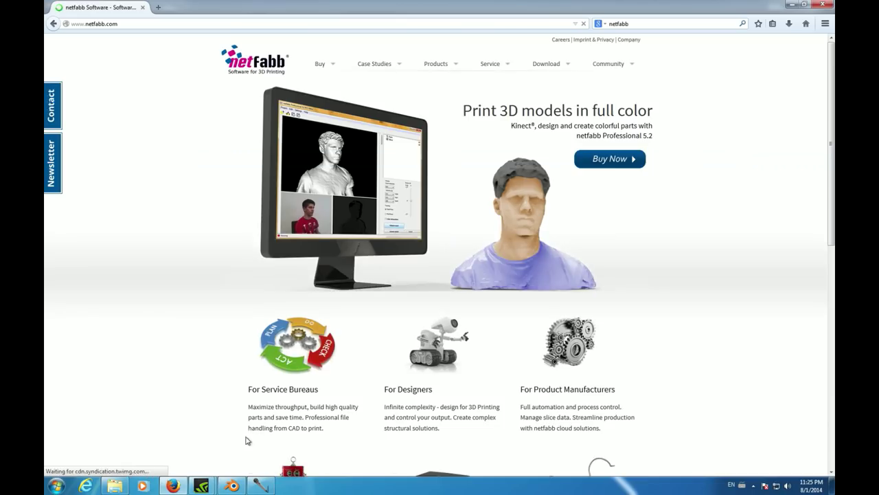
# Go to the netfabb Basic download page and choose the Windows XP/7/8 version
pyautogui.moveTo(555, 63)
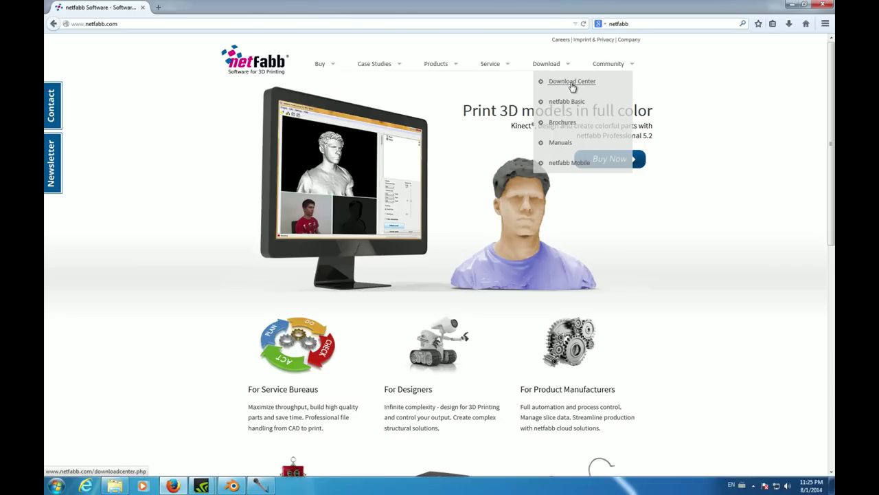
pyautogui.click(567, 102)
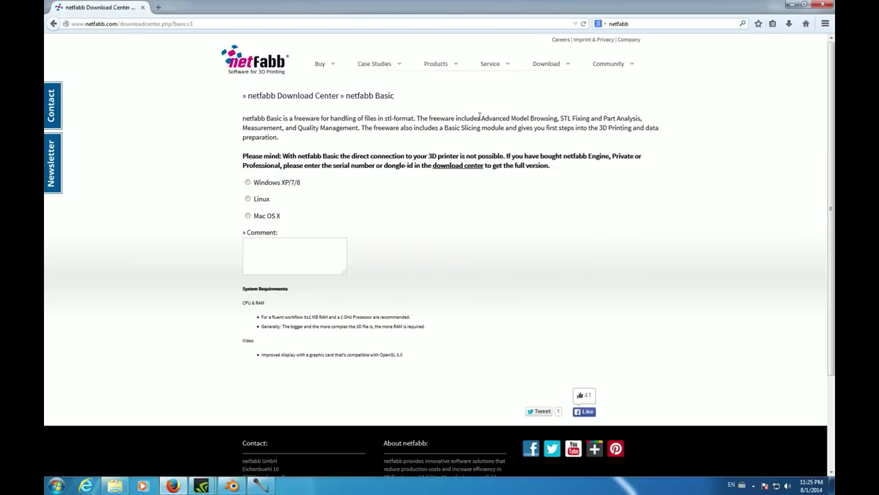
pyautogui.click(249, 183)
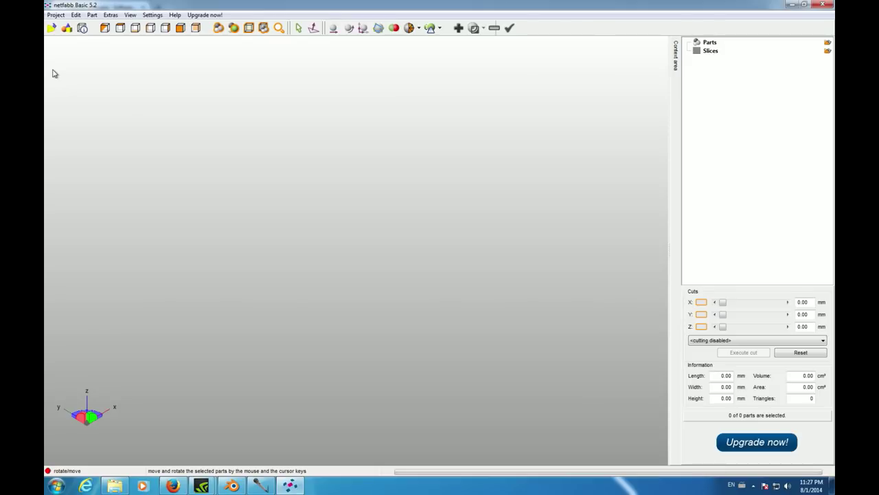
# Open vct r620 from Dokumenter via Project > Open and rotate the view around it
pyautogui.click(55, 15)
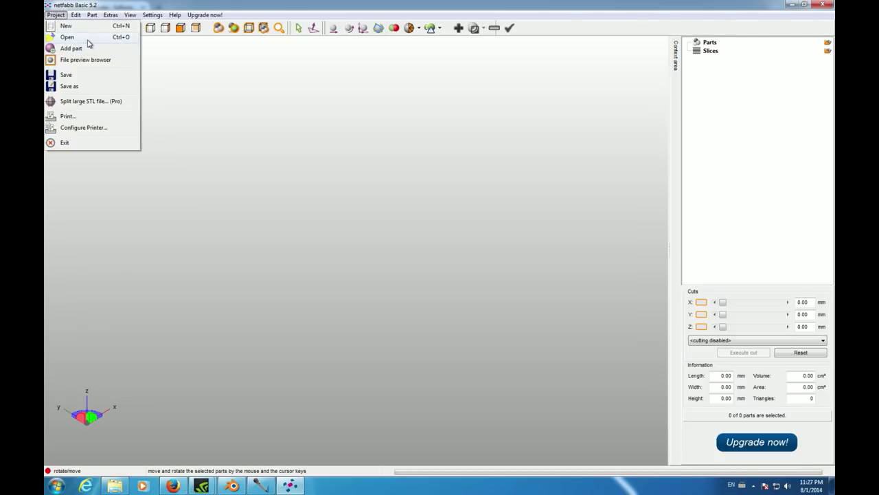
pyautogui.click(69, 37)
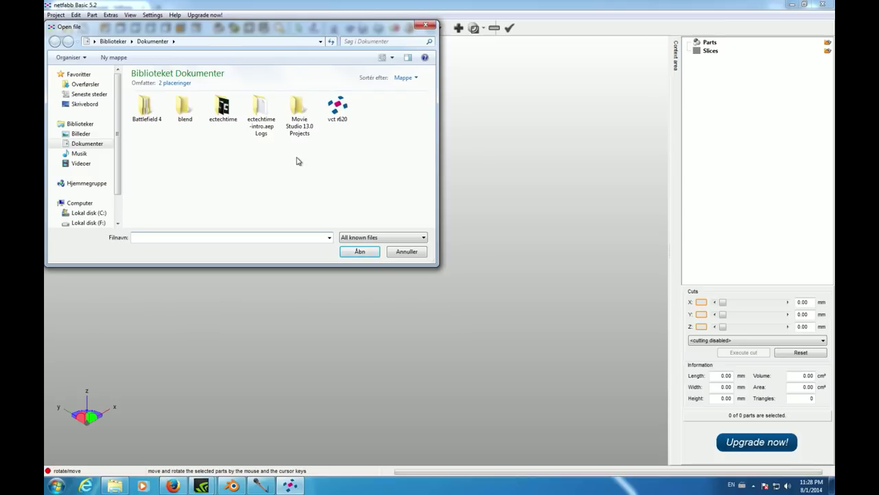
pyautogui.click(337, 106)
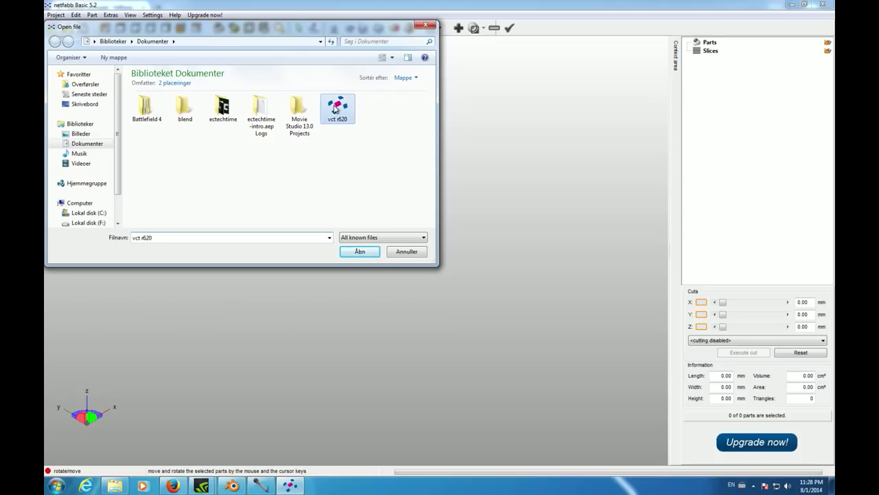
pyautogui.click(357, 252)
pyautogui.scroll(-3, 447, 252)
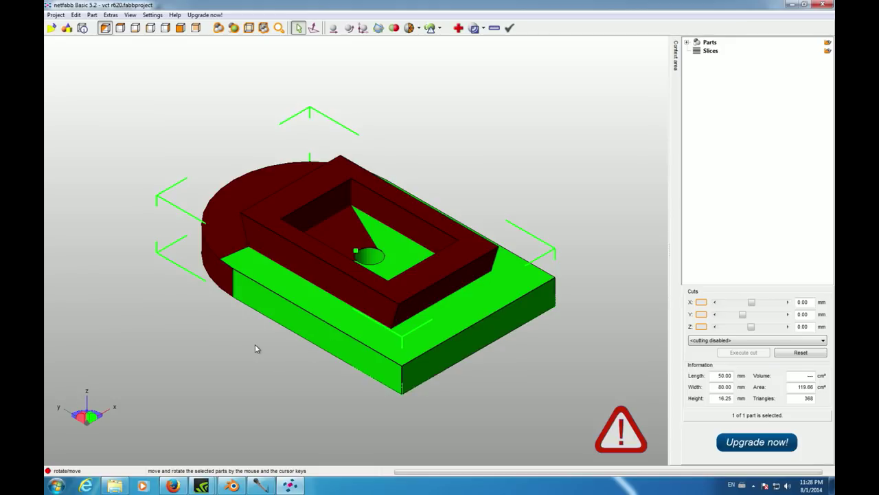
pyautogui.press('Right')
pyautogui.press('Right')
pyautogui.press('Right')
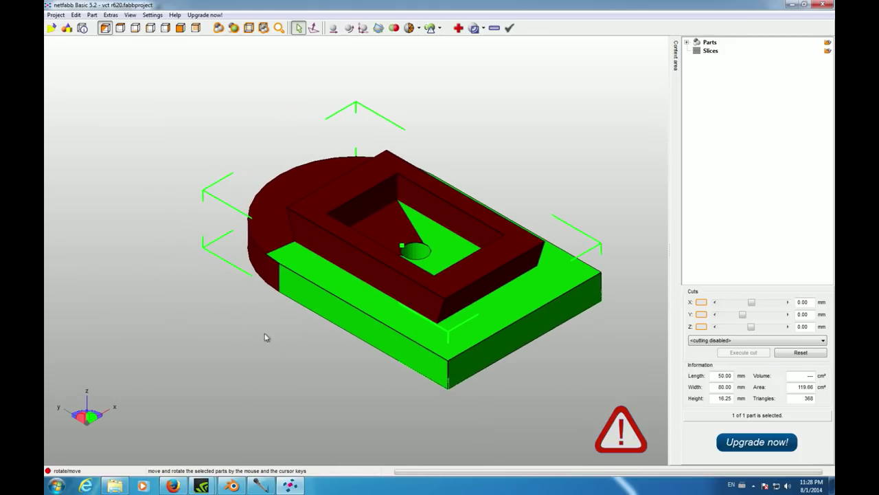
pyautogui.press('Left')
pyautogui.press('Left')
pyautogui.moveTo(267, 336); pyautogui.dragTo(423, 320, button='right')
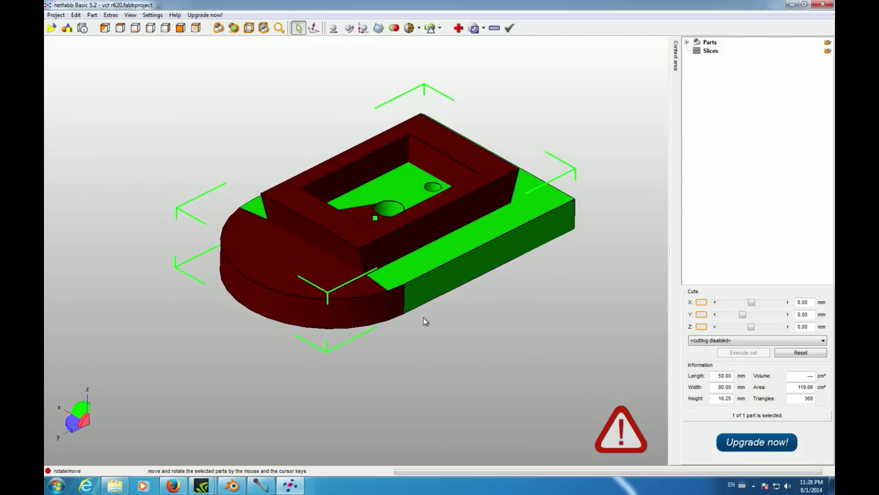
# Run the Default automatic repair, apply it with Remove old part, and inspect the result
pyautogui.click(459, 29)
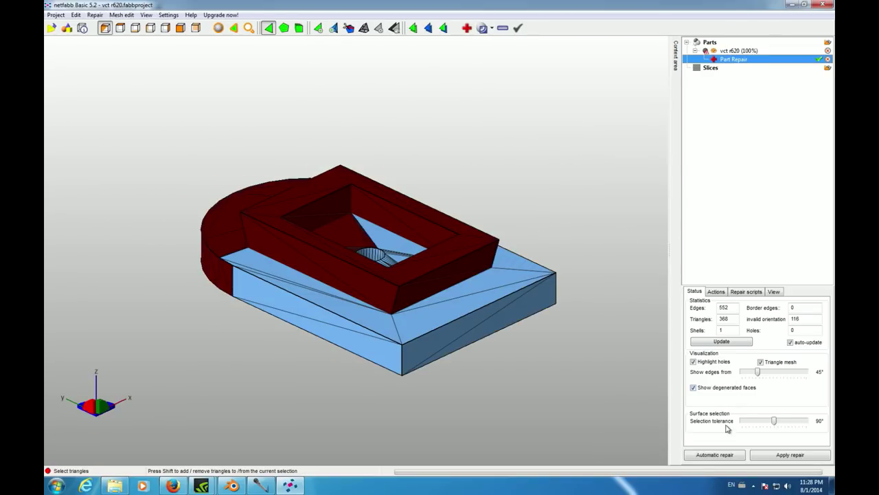
pyautogui.click(708, 456)
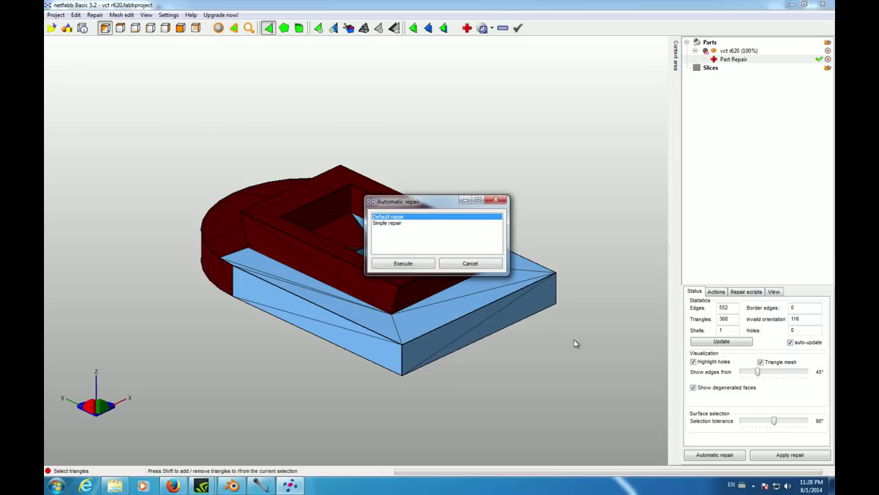
pyautogui.click(416, 264)
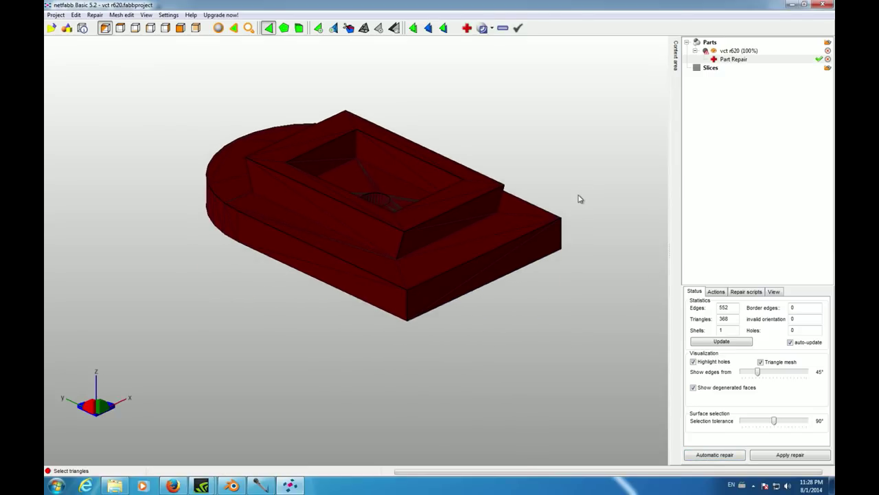
pyautogui.click(788, 455)
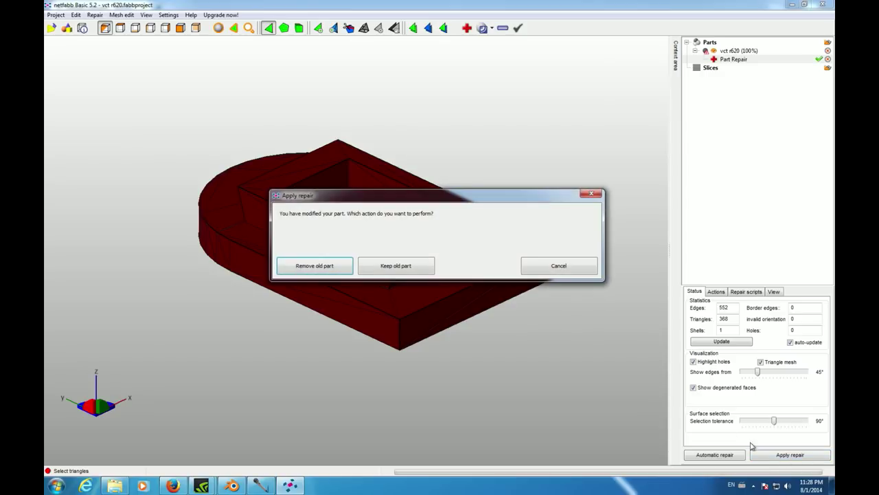
pyautogui.click(333, 266)
pyautogui.moveTo(466, 348); pyautogui.dragTo(339, 356)
pyautogui.moveTo(337, 346); pyautogui.dragTo(394, 222, button='right')
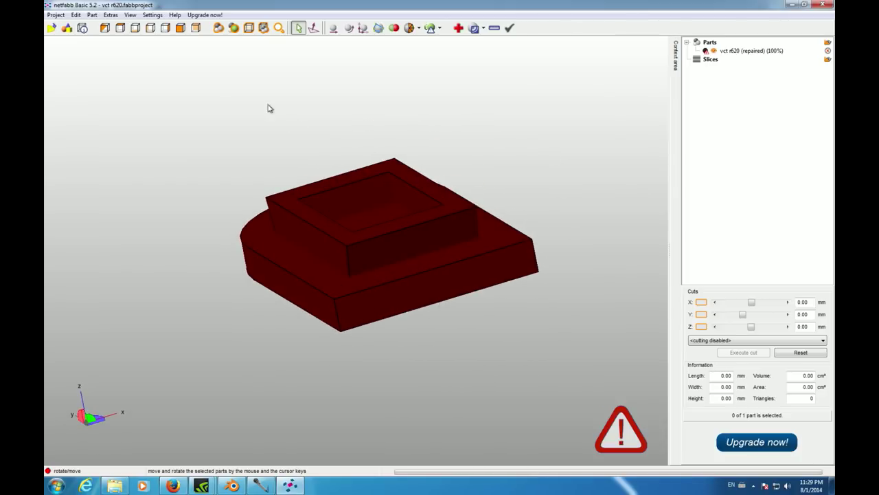
pyautogui.moveTo(199, 105); pyautogui.dragTo(203, 115, button='right')
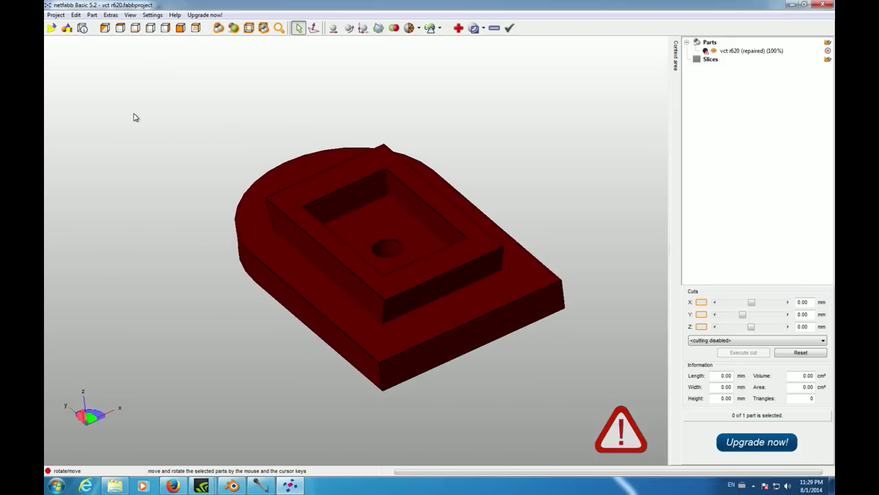
# Use Part > Export part > as STL to save vct r620 (repaired) in Documents
pyautogui.click(92, 15)
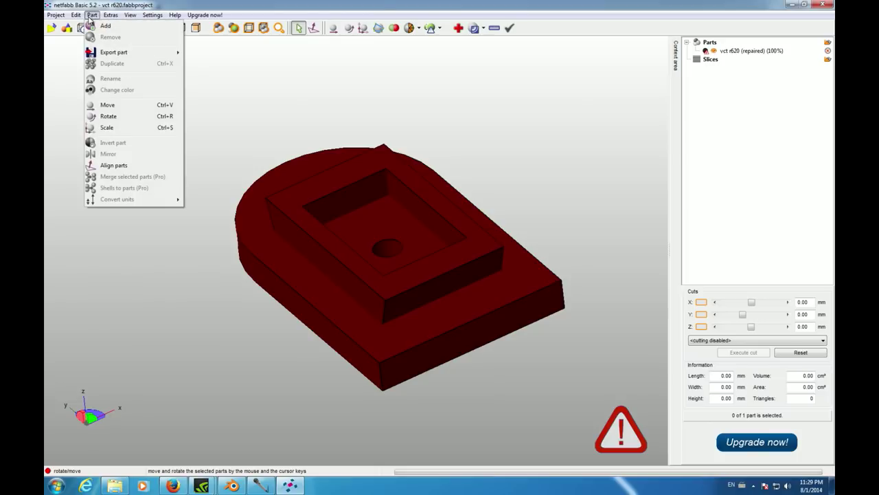
pyautogui.moveTo(112, 54)
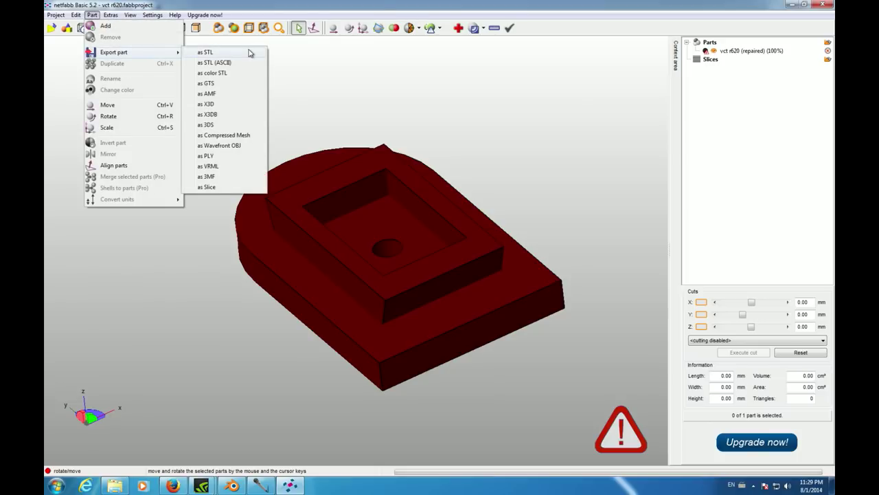
pyautogui.click(218, 52)
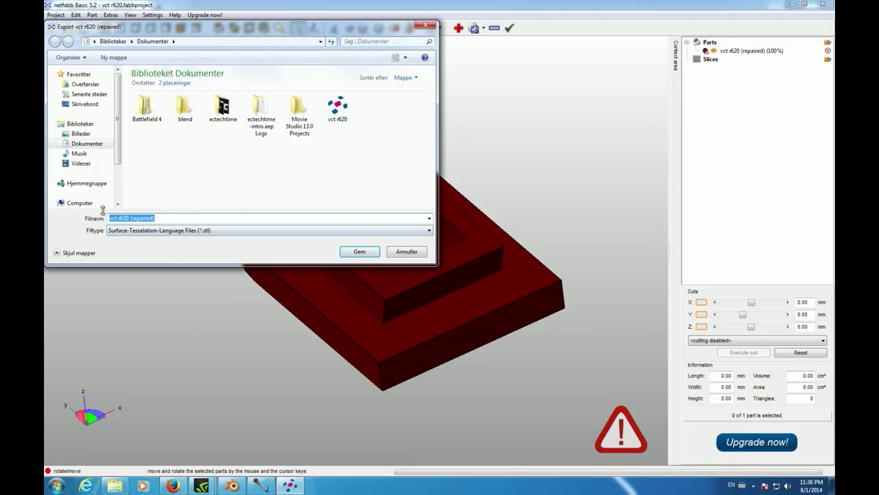
pyautogui.click(358, 252)
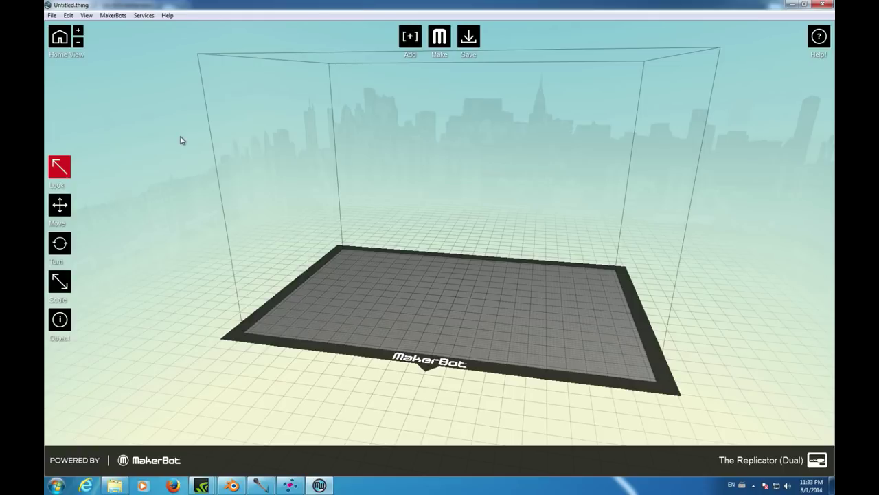
# Open vct r620 (repaired).stl from Dokumenter and move it onto the Replicator (Dual) plate
pyautogui.click(52, 16)
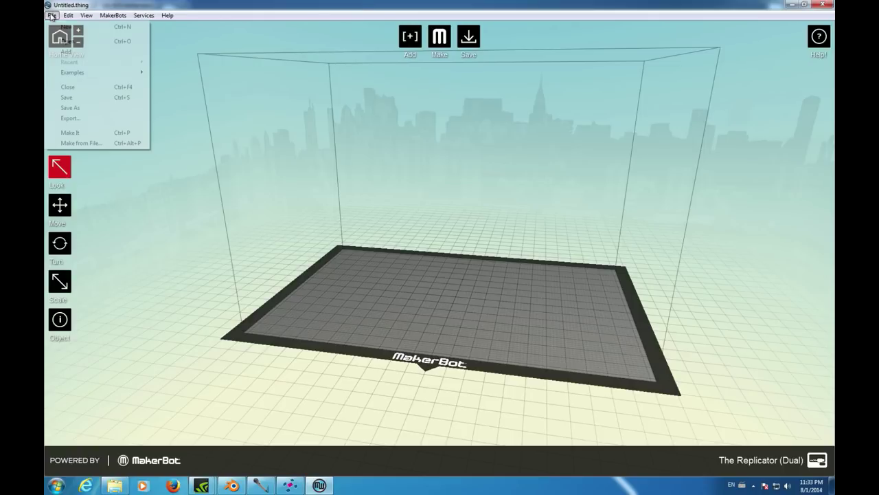
pyautogui.click(76, 41)
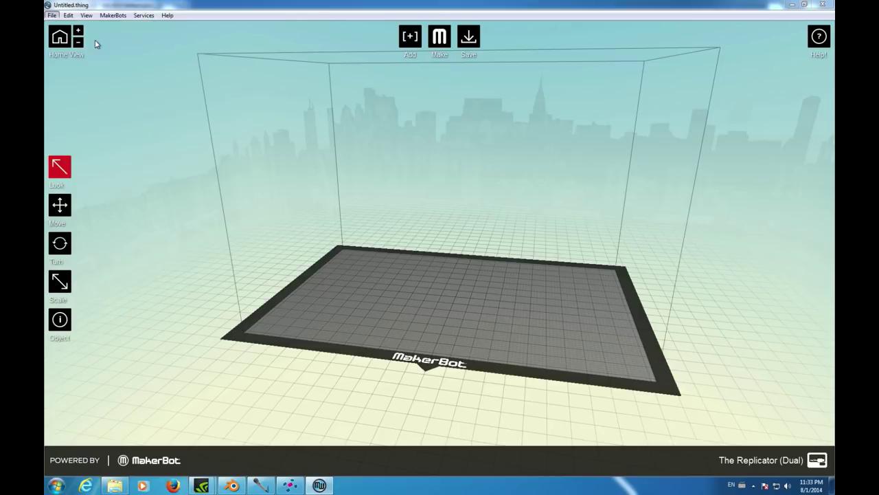
pyautogui.click(88, 135)
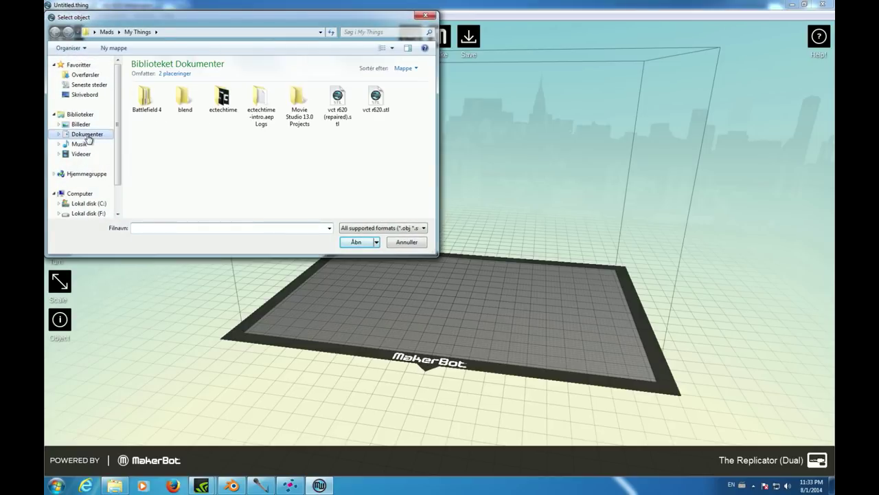
pyautogui.click(338, 103)
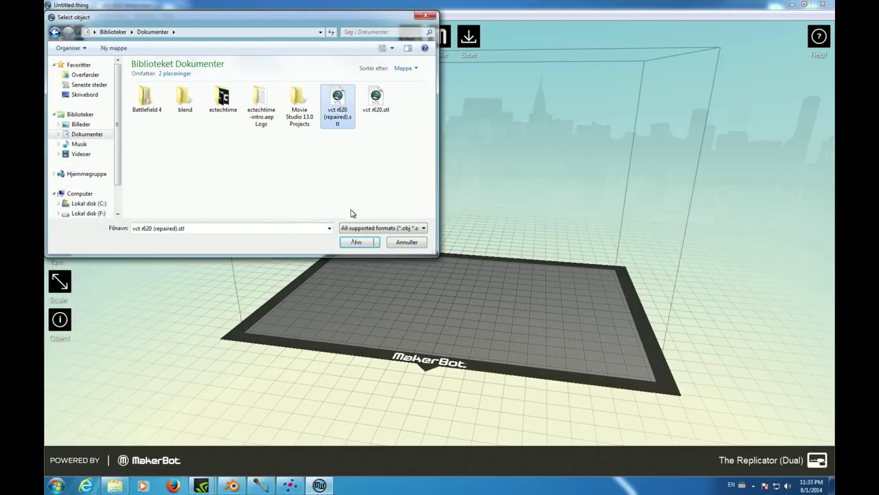
pyautogui.click(358, 242)
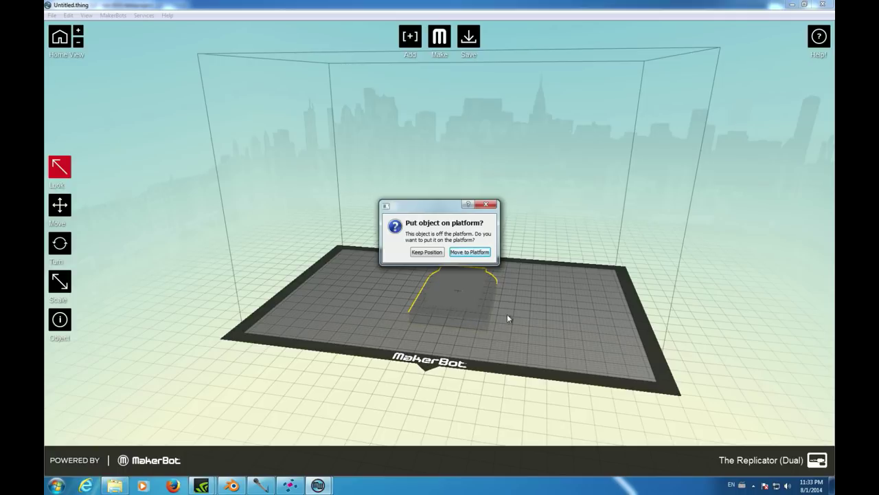
pyautogui.click(477, 253)
pyautogui.scroll(6, 574, 312)
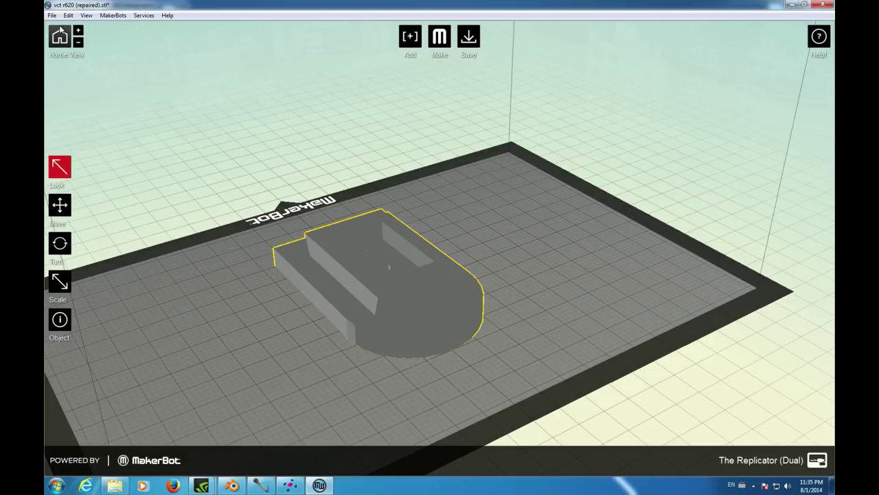
# Export with Preview before printing enabled and Raft set to Off to show the toolpath
pyautogui.click(53, 16)
pyautogui.click(73, 118)
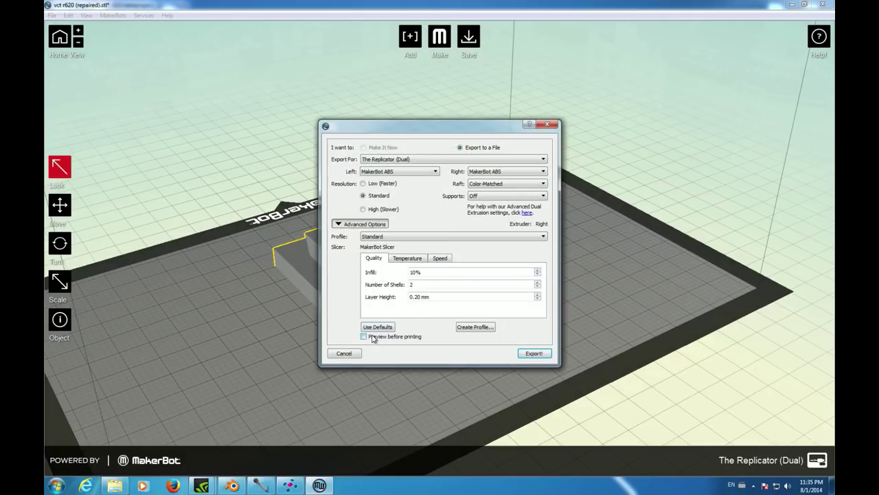
pyautogui.click(494, 184)
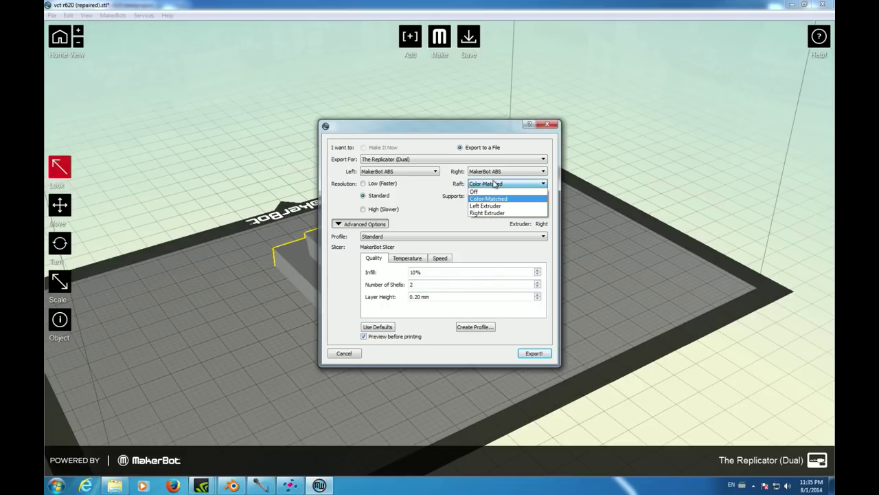
pyautogui.click(492, 193)
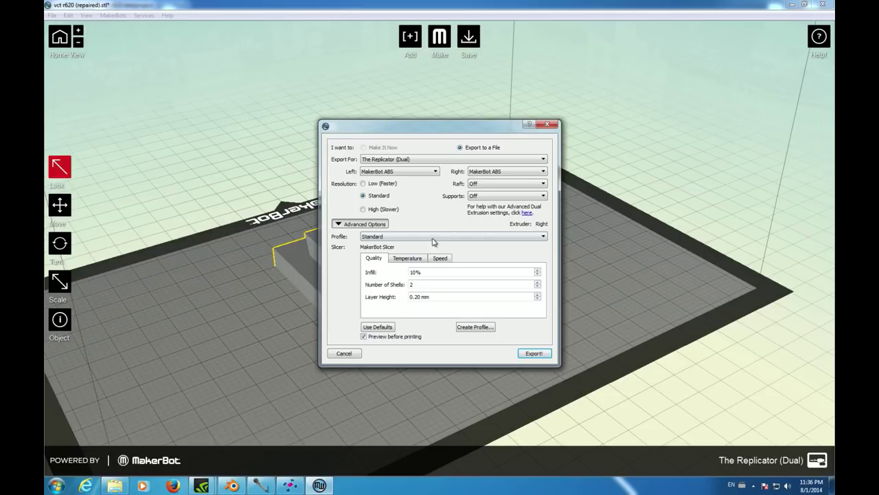
pyautogui.click(536, 355)
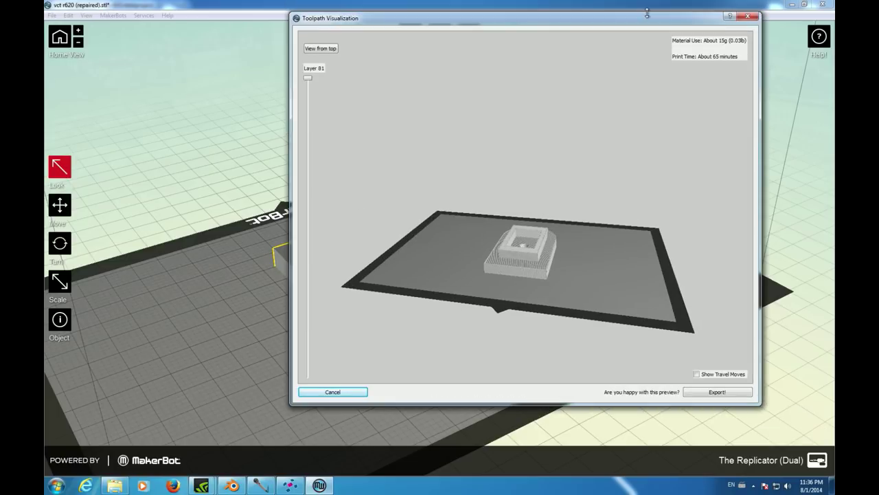
pyautogui.scroll(3, 569, 281)
pyautogui.moveTo(599, 294); pyautogui.dragTo(540, 236)
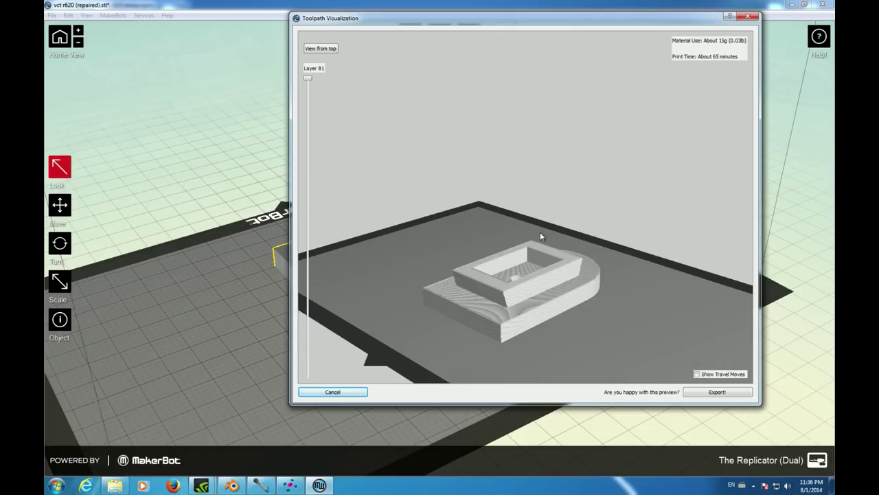
pyautogui.moveTo(630, 277); pyautogui.dragTo(570, 306)
pyautogui.moveTo(467, 265); pyautogui.dragTo(471, 291)
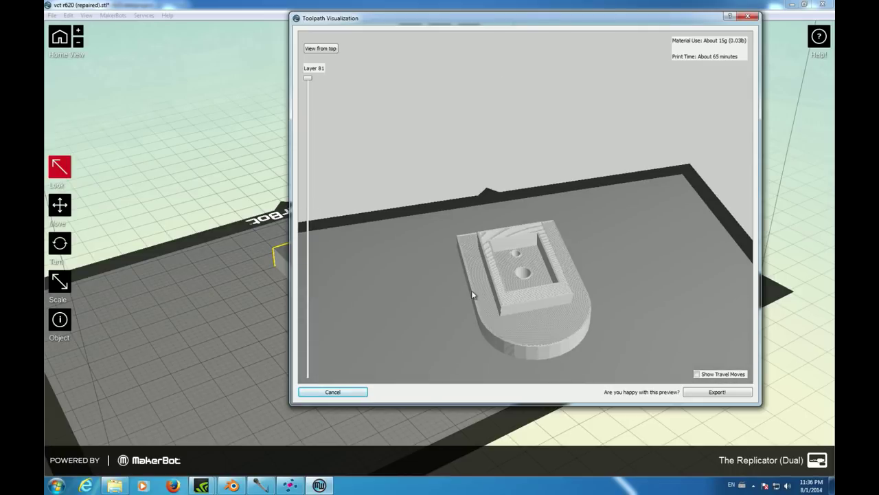
pyautogui.moveTo(397, 302); pyautogui.dragTo(537, 317)
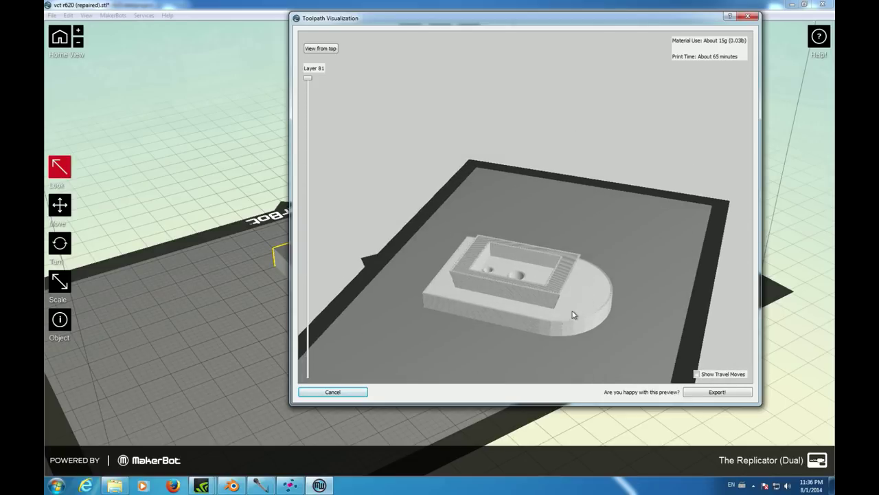
pyautogui.moveTo(586, 285); pyautogui.dragTo(426, 216)
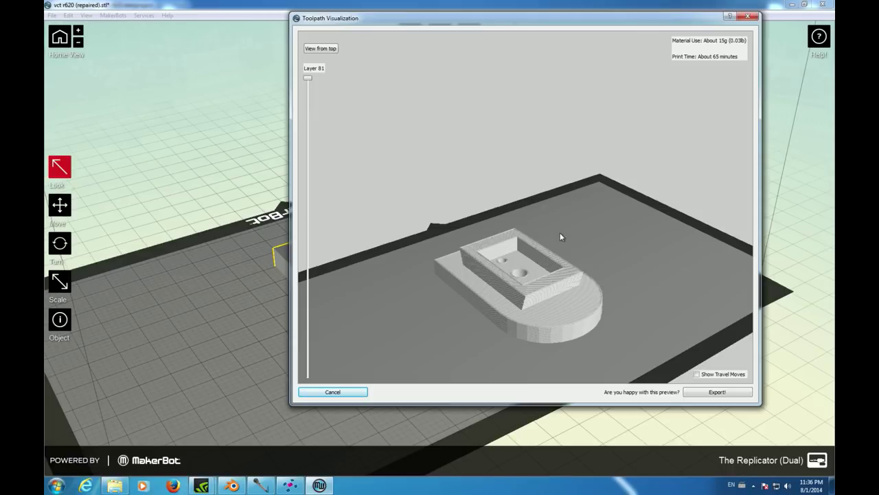
pyautogui.moveTo(569, 227); pyautogui.dragTo(503, 282)
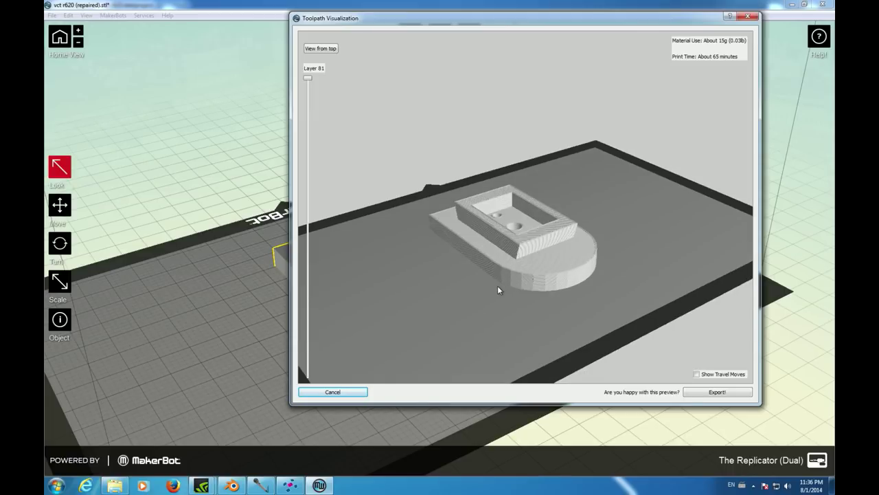
pyautogui.moveTo(477, 298); pyautogui.dragTo(454, 328)
pyautogui.moveTo(433, 276); pyautogui.dragTo(374, 178)
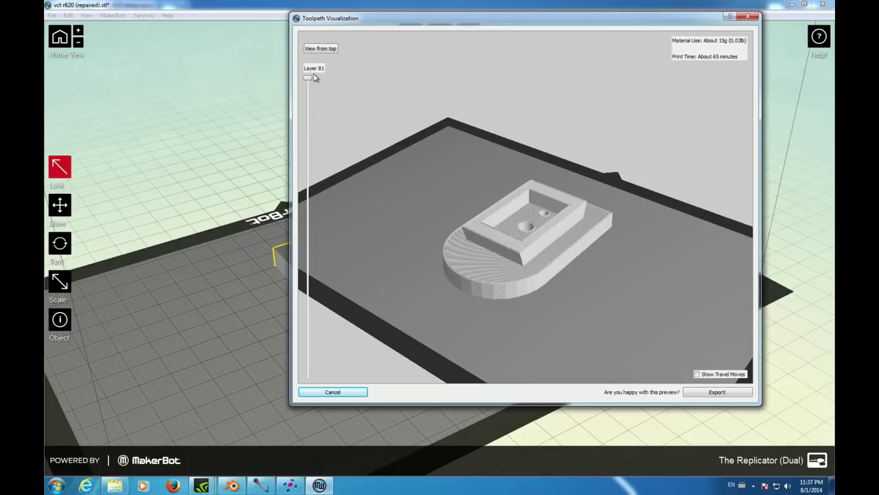
pyautogui.moveTo(309, 80); pyautogui.dragTo(303, 131)
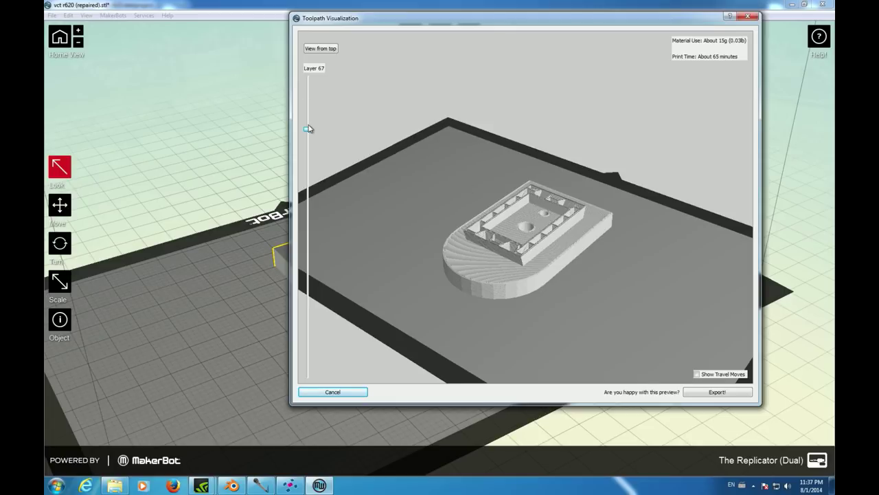
pyautogui.moveTo(309, 132); pyautogui.dragTo(308, 230)
pyautogui.moveTo(494, 161); pyautogui.dragTo(365, 132)
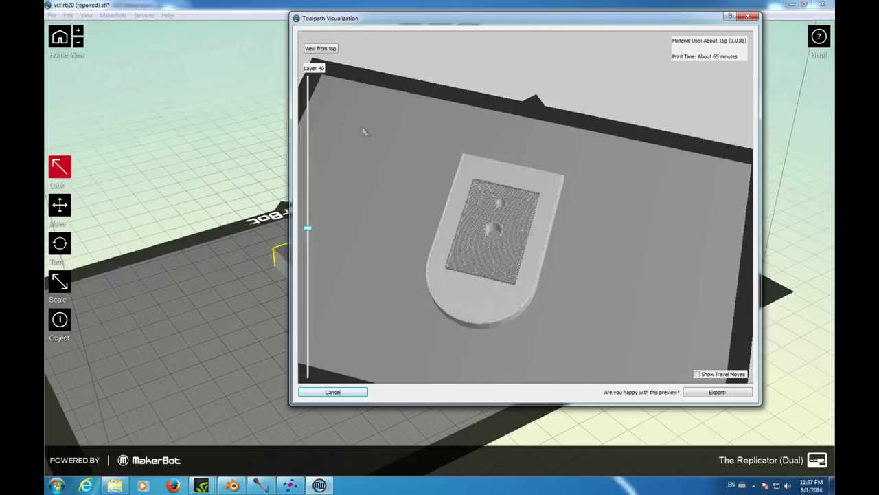
pyautogui.moveTo(308, 230); pyautogui.dragTo(309, 229)
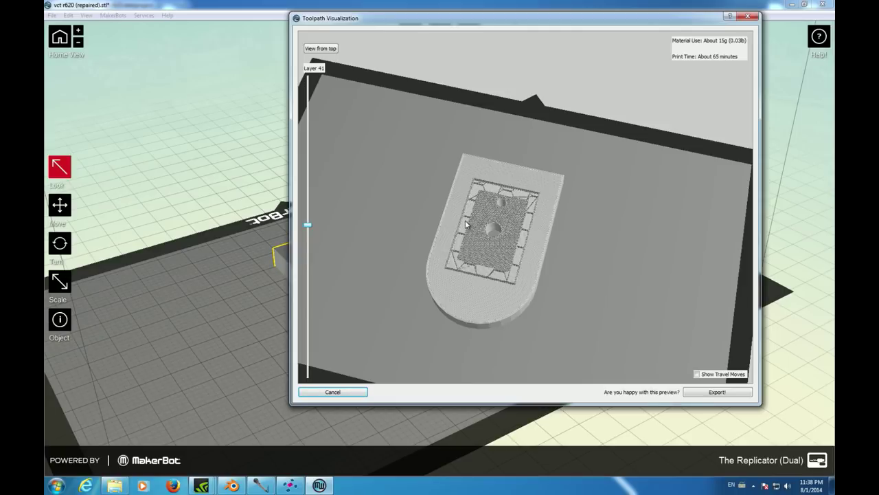
pyautogui.moveTo(308, 223); pyautogui.dragTo(297, 79)
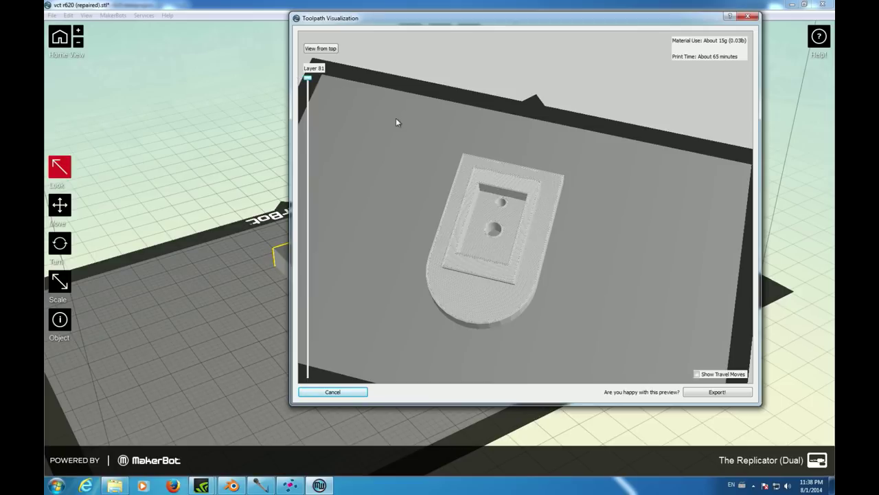